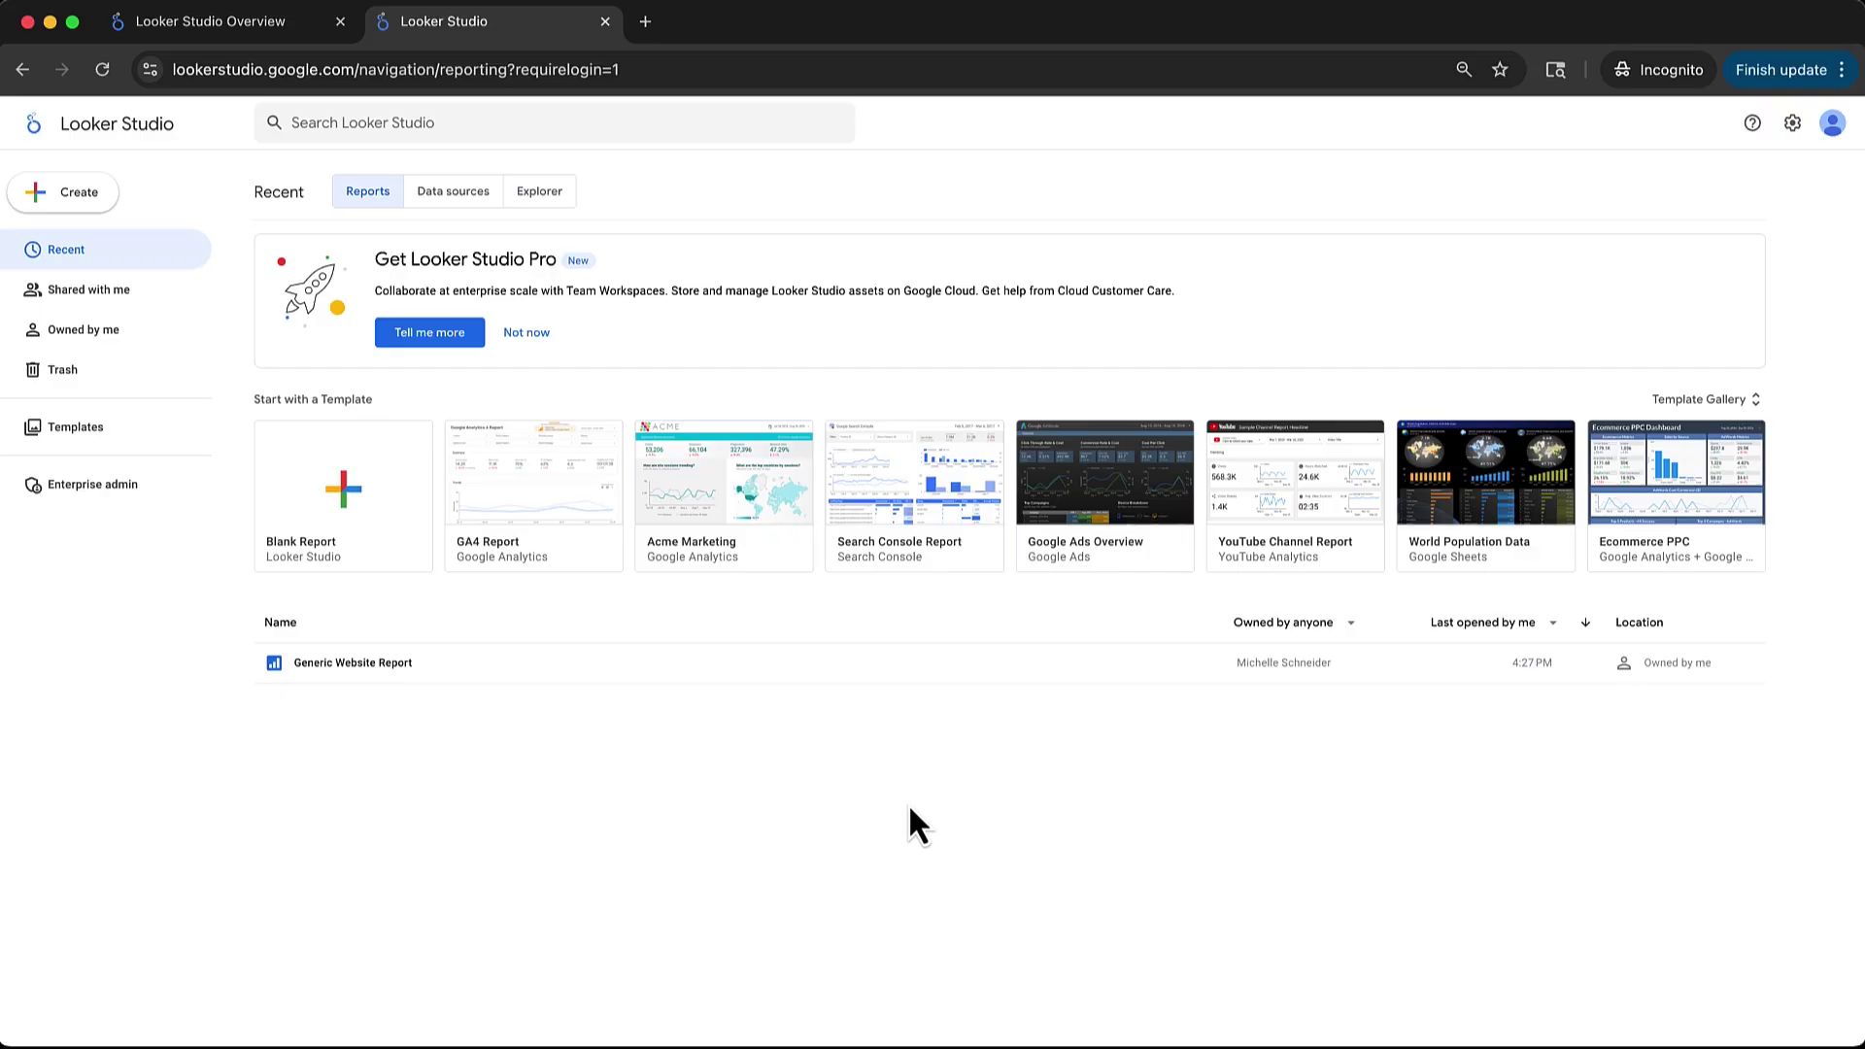
Step: Open the Generic Website Report and look through the sections of its Summary & Trends page
left_click(330, 670)
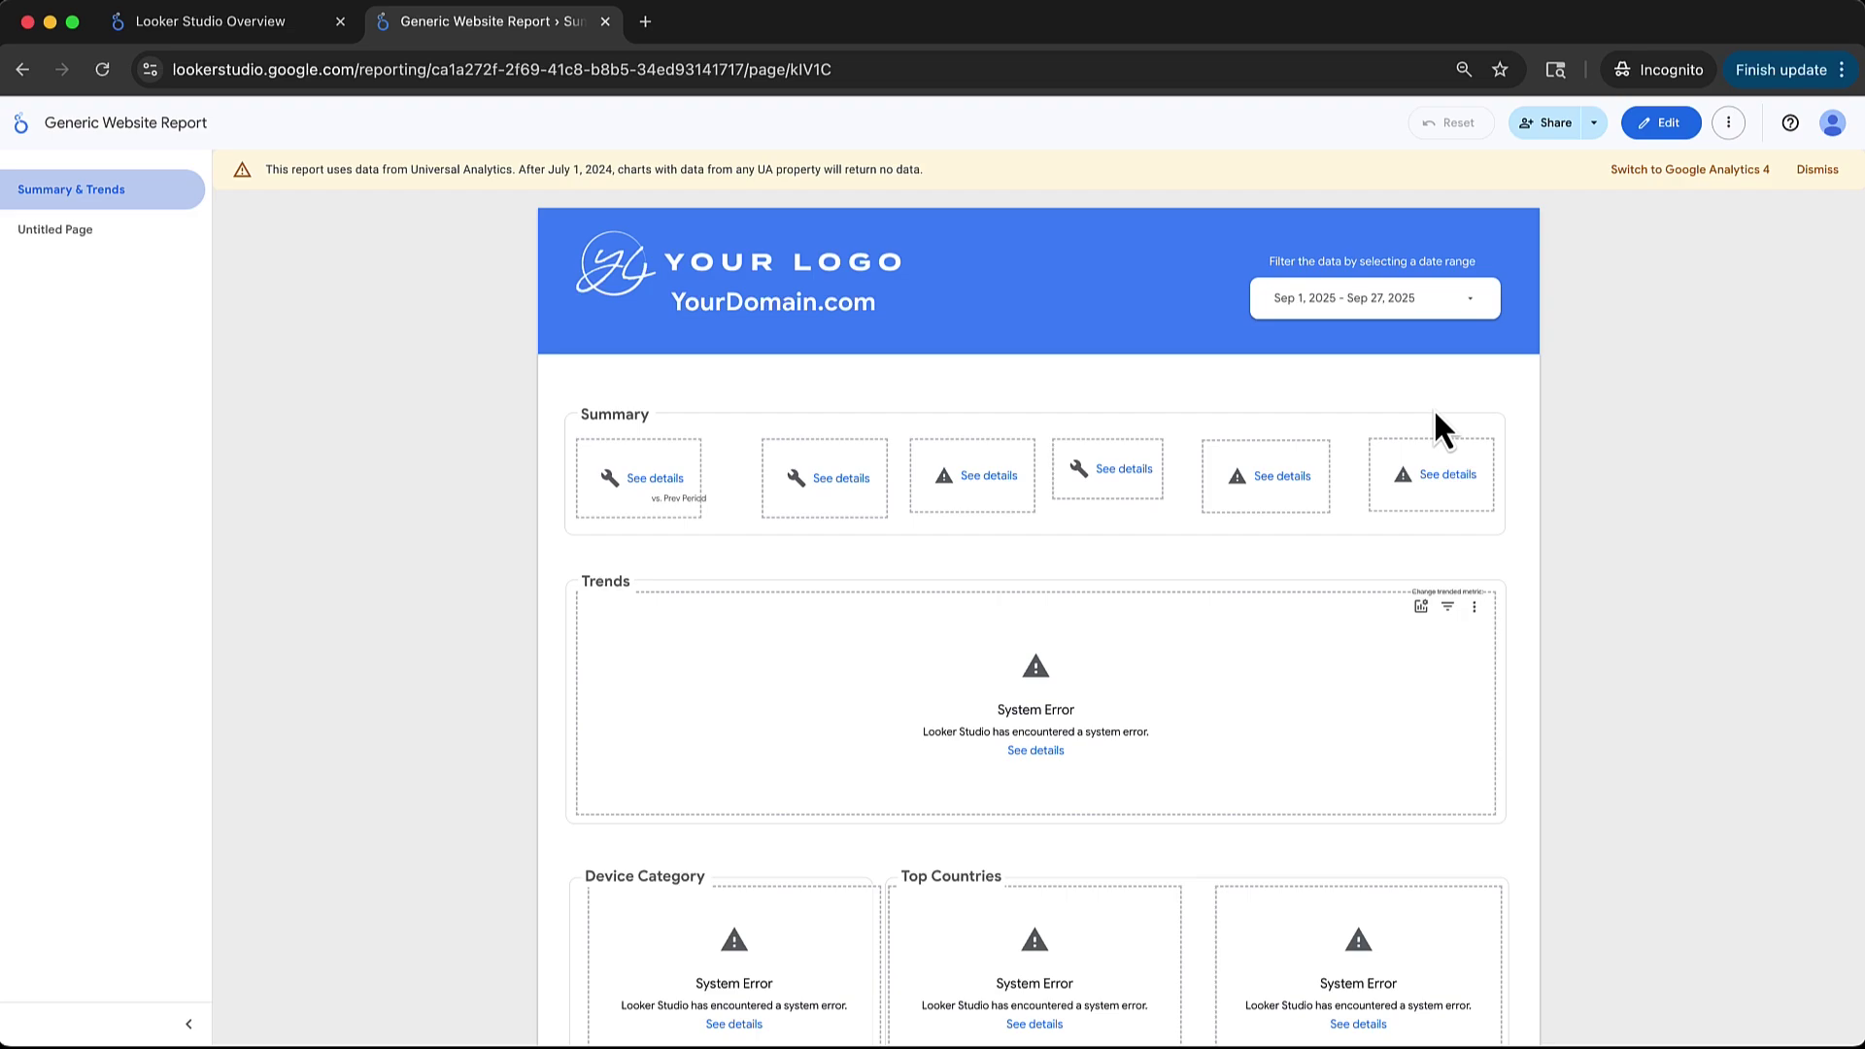
scroll(1436, 415, "down", 5)
scroll(1441, 424, "down", 12)
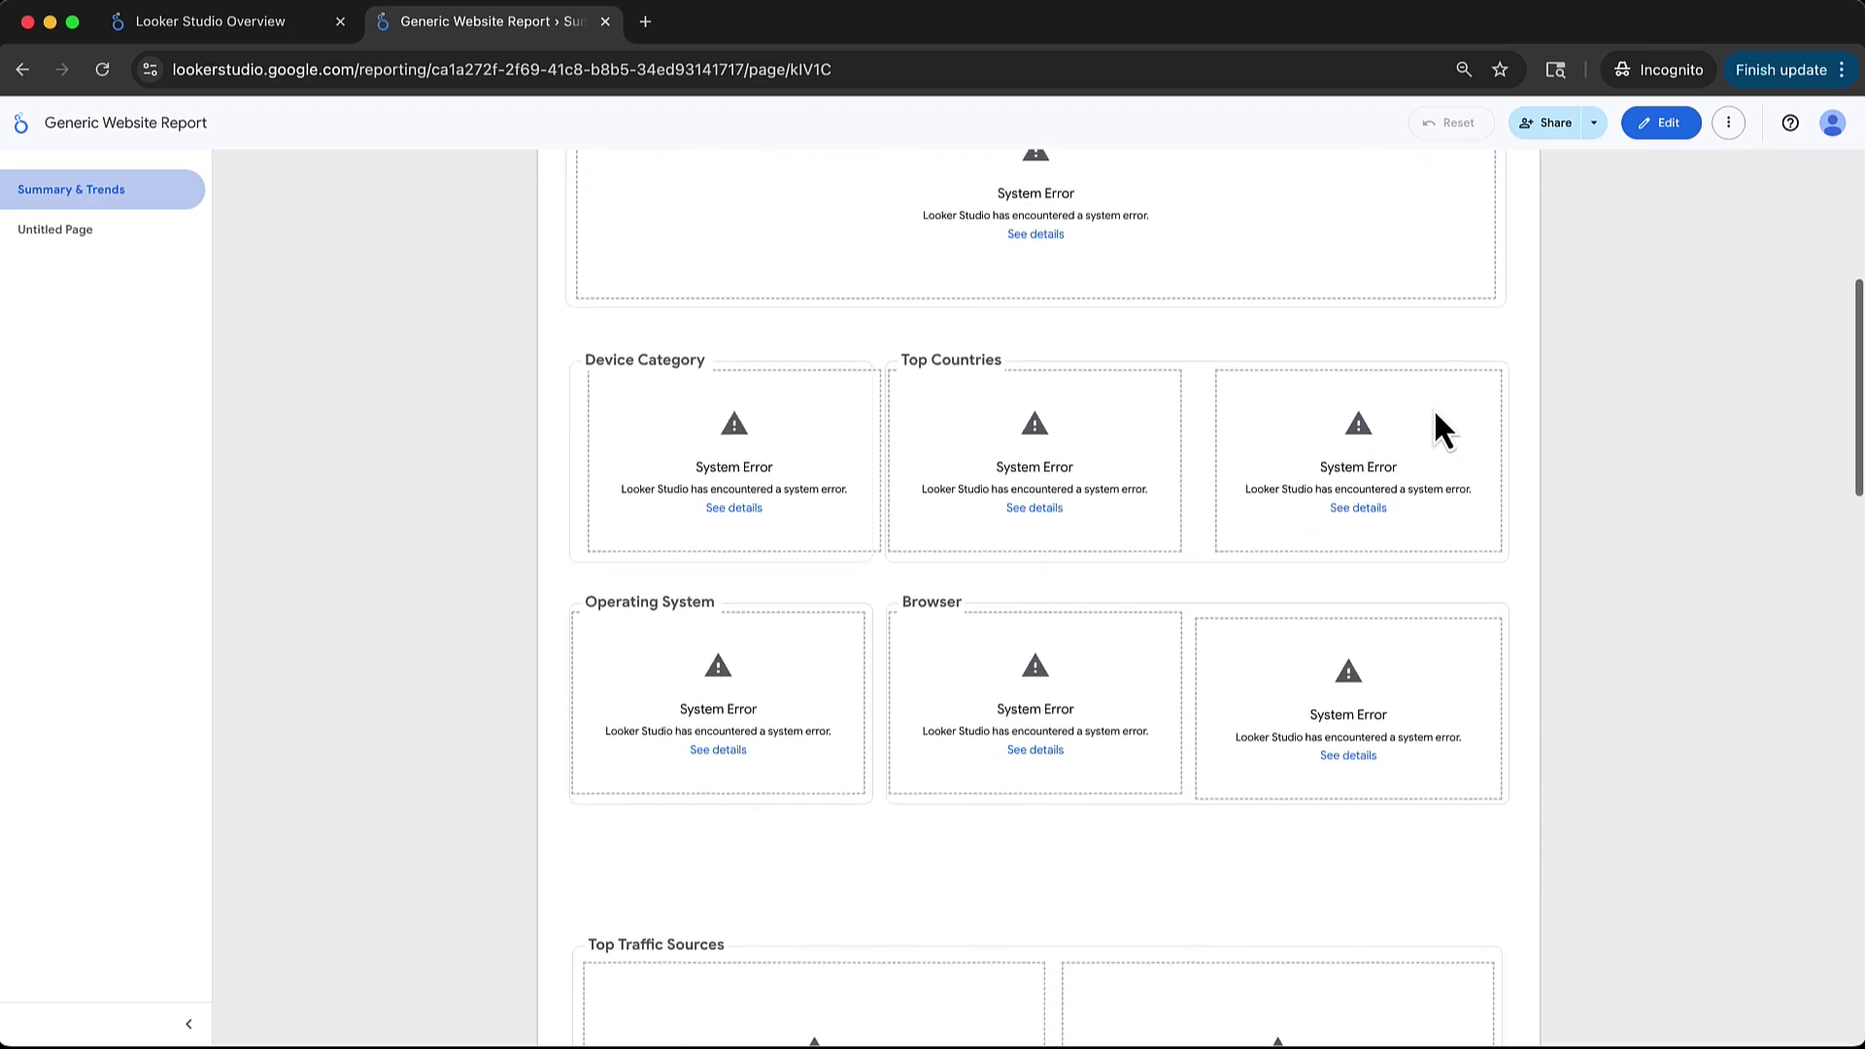
scroll(1436, 420, "down", 10)
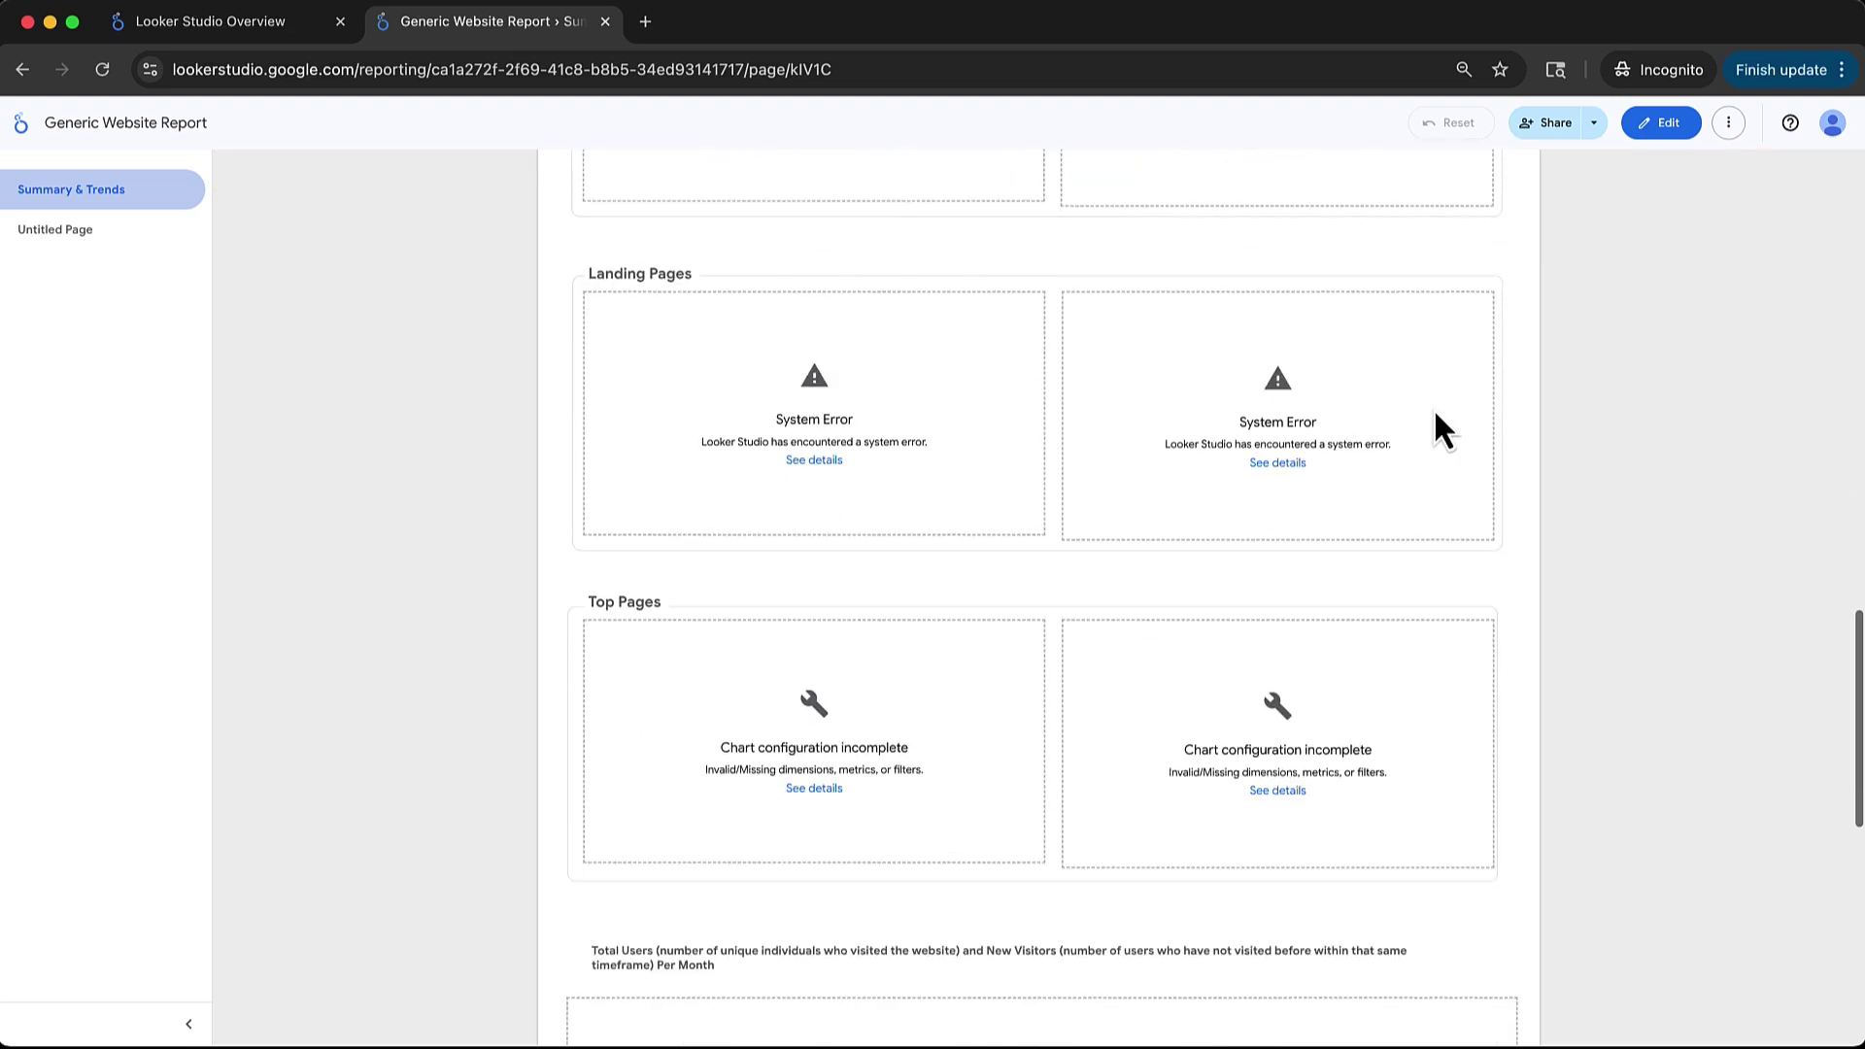
scroll(1436, 420, "up", 18)
scroll(1435, 413, "up", 15)
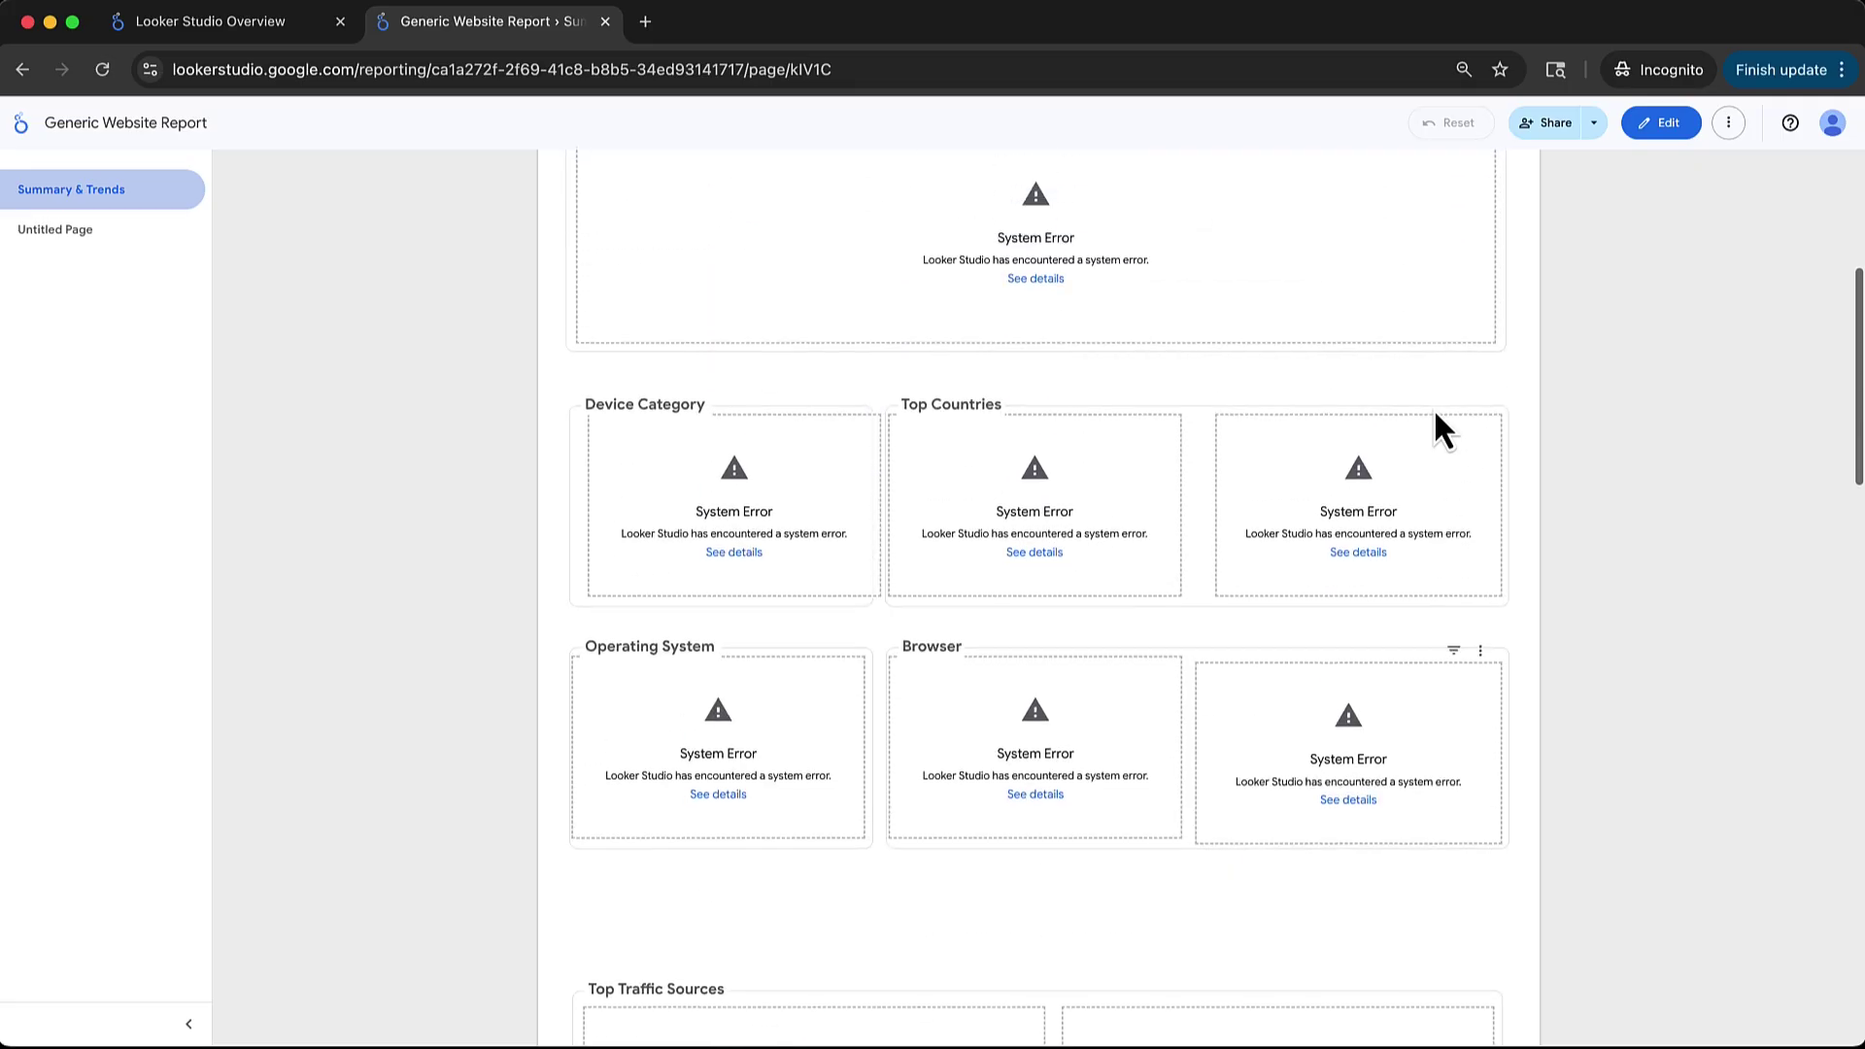
scroll(1434, 408, "up", 1)
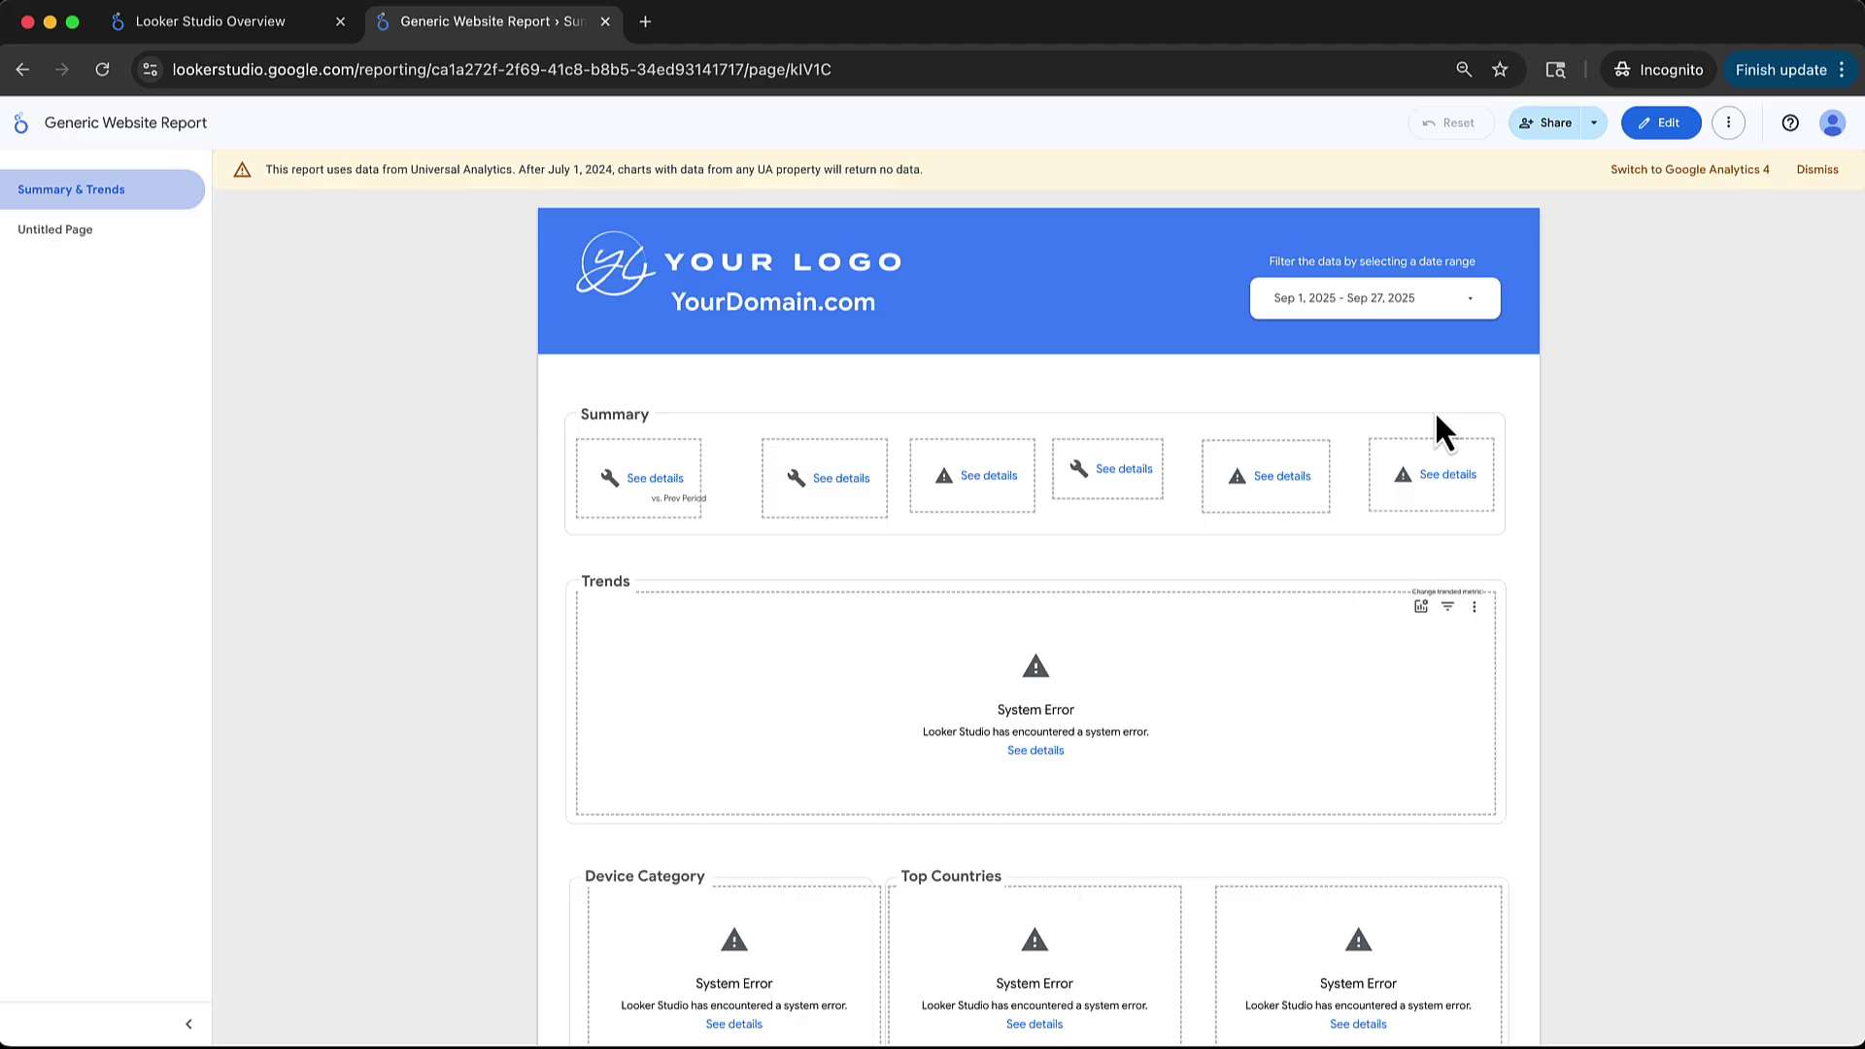
Step: Start making a copy of the Generic Website Report
left_click(1728, 124)
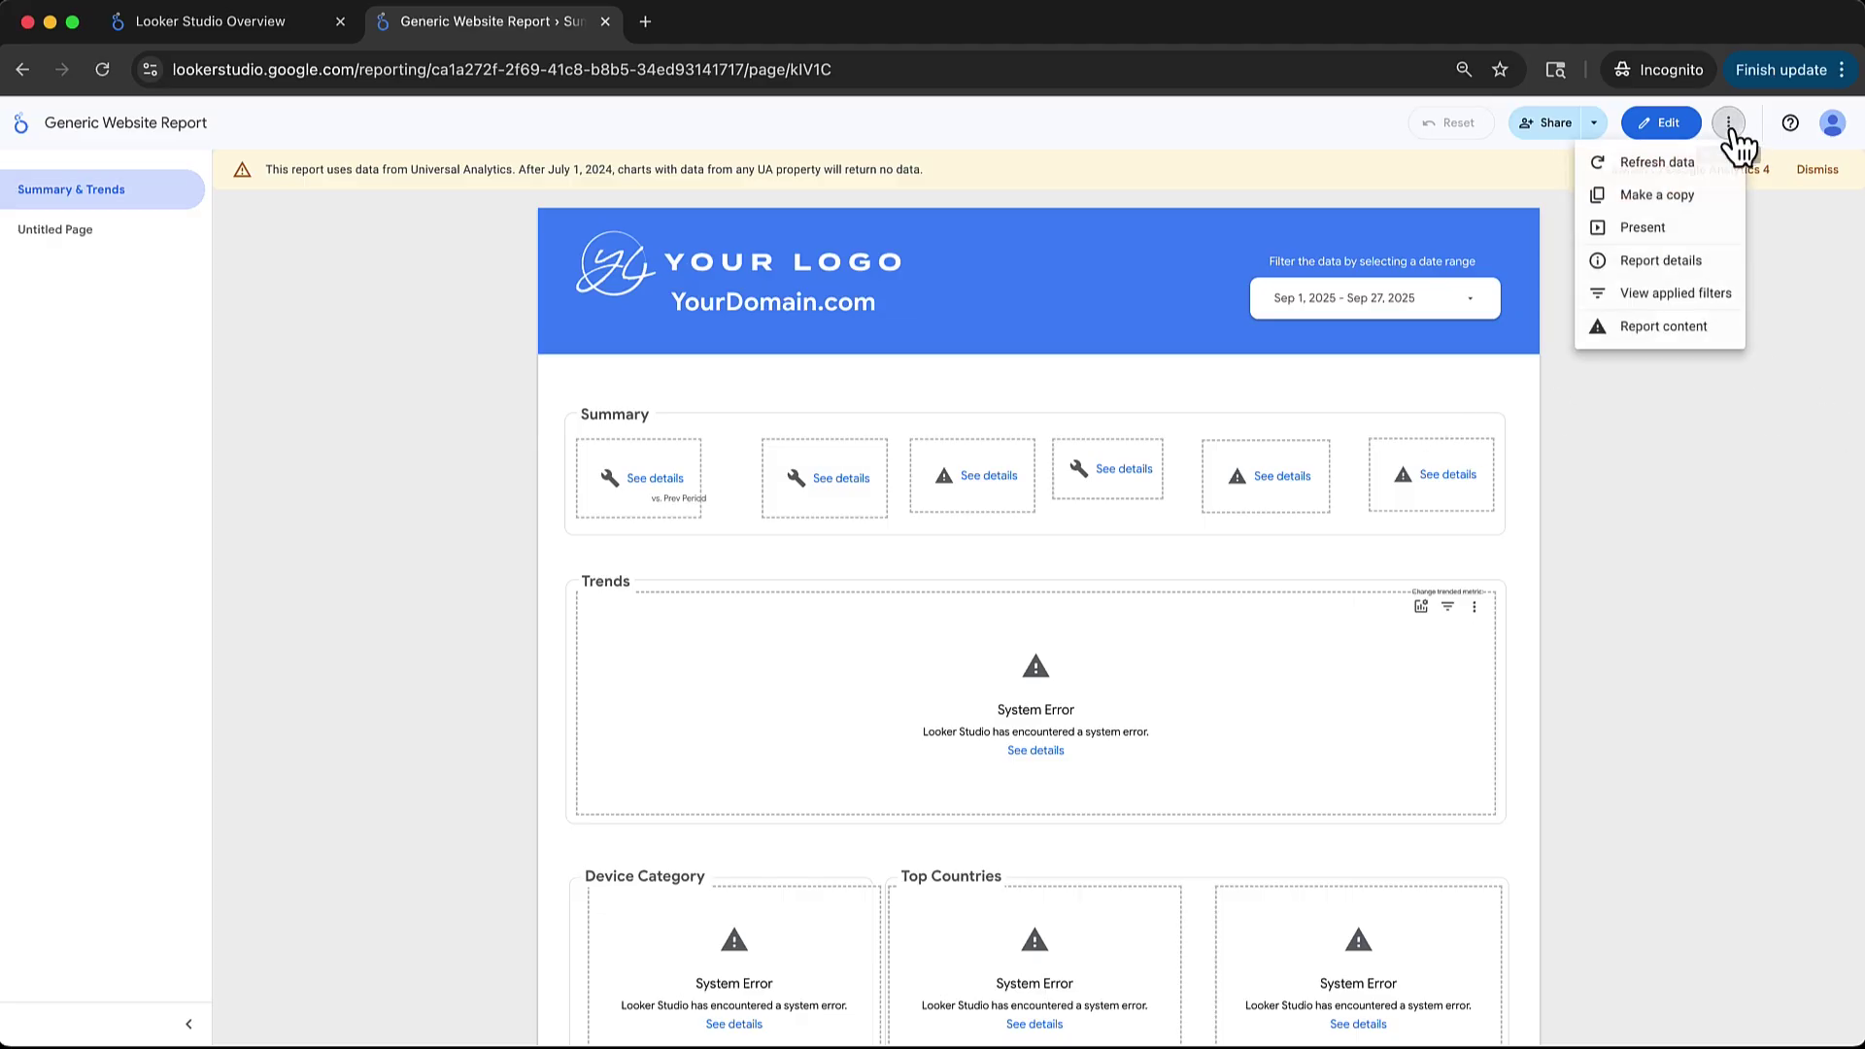
left_click(1638, 204)
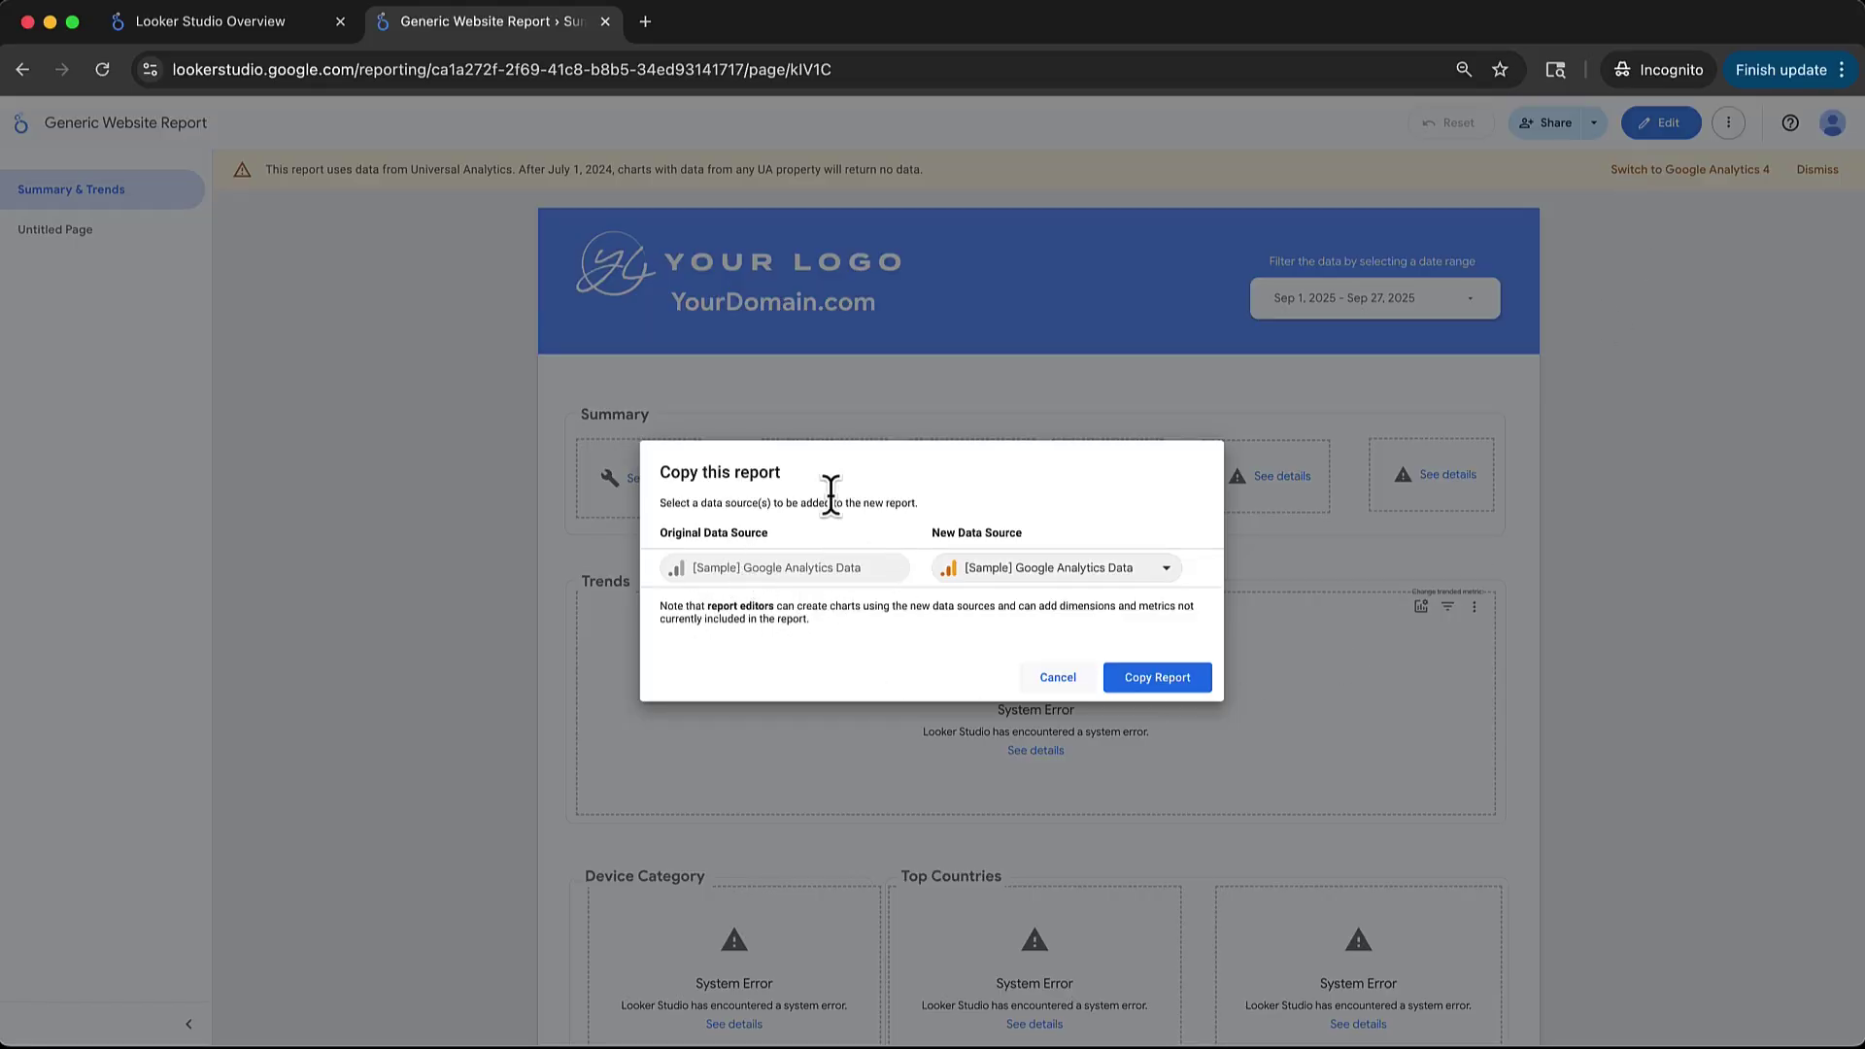
left_click(1146, 573)
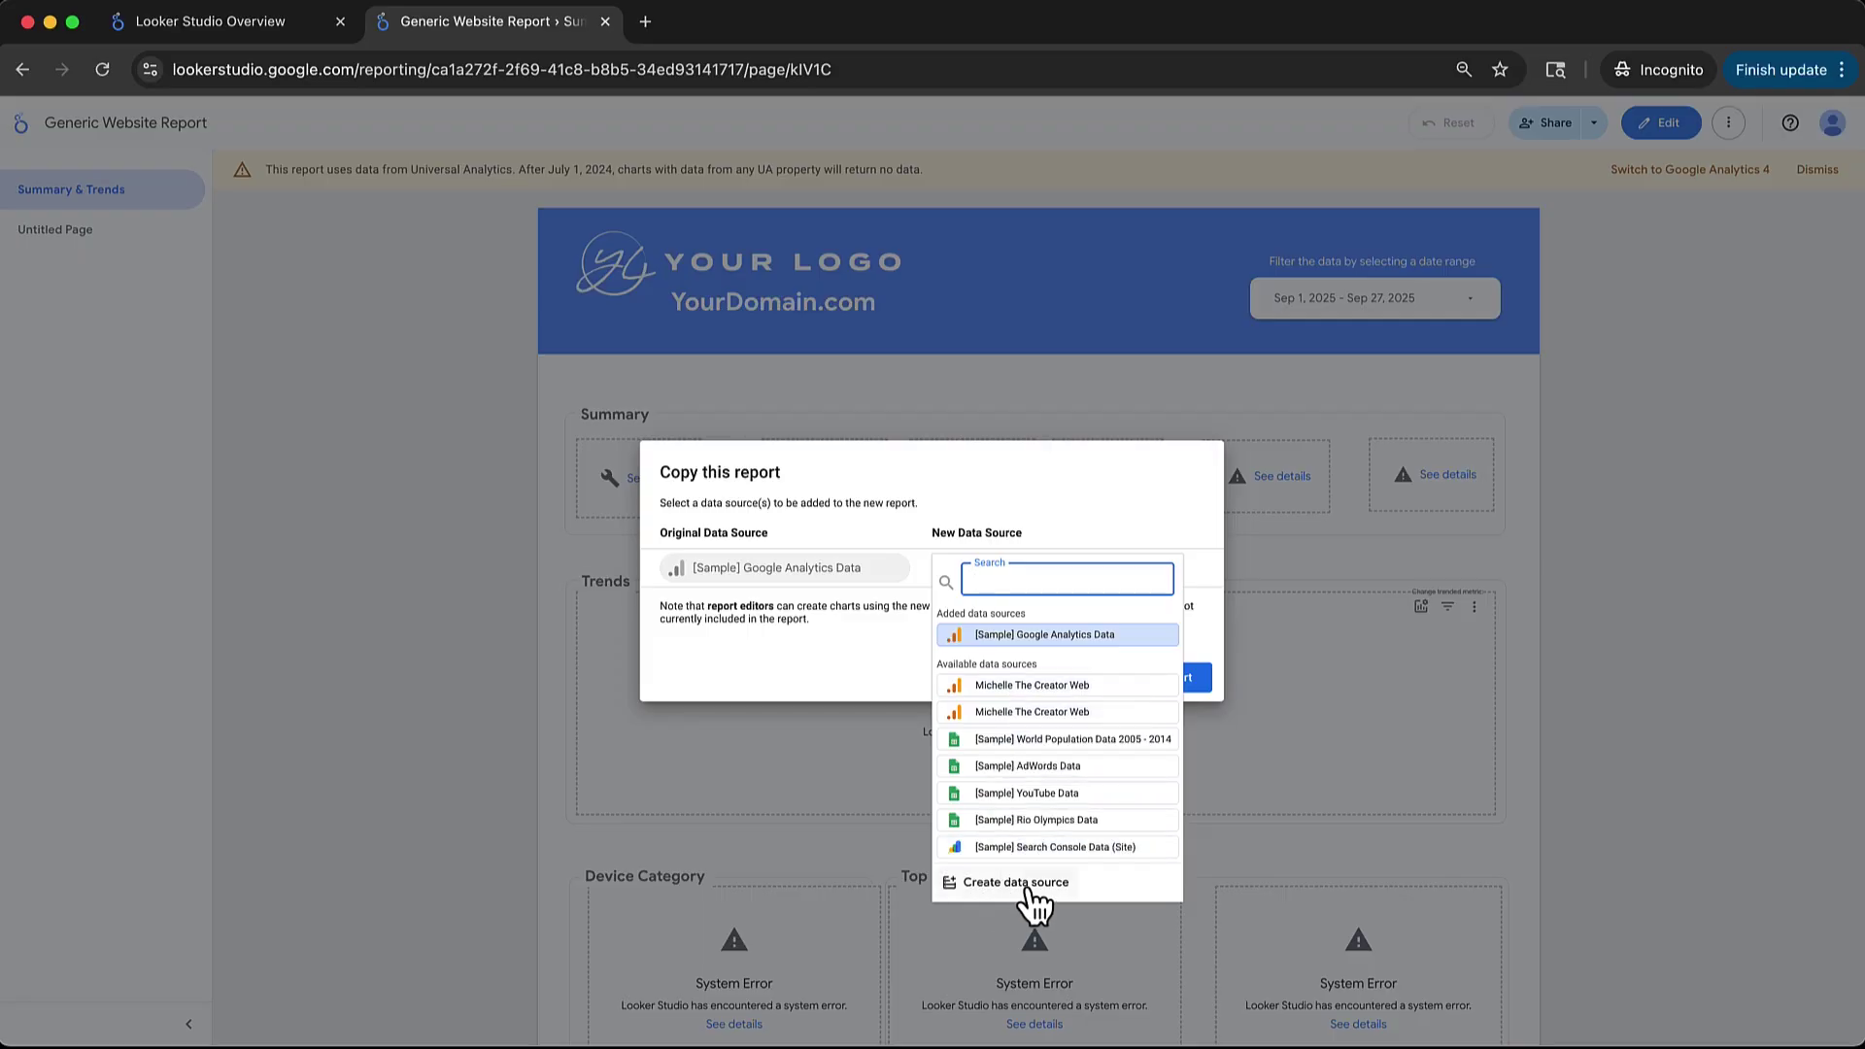
left_click(1025, 884)
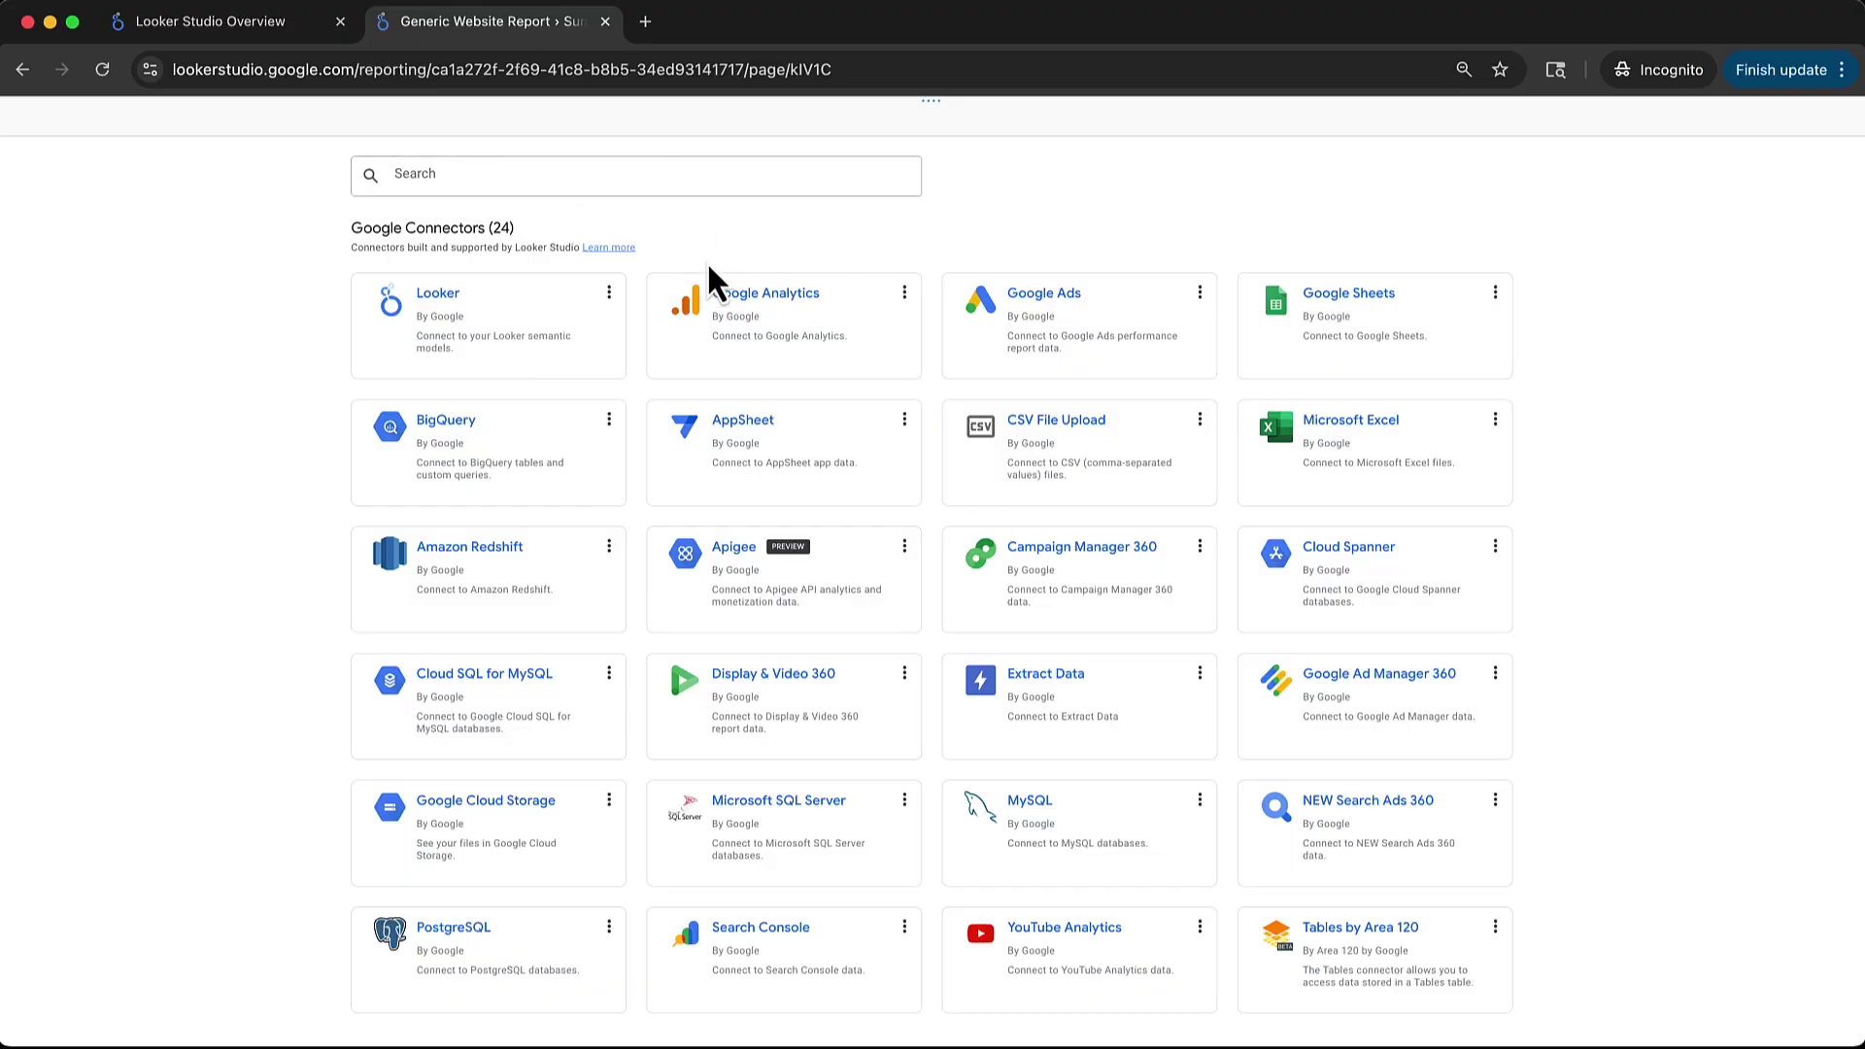
left_click(829, 337)
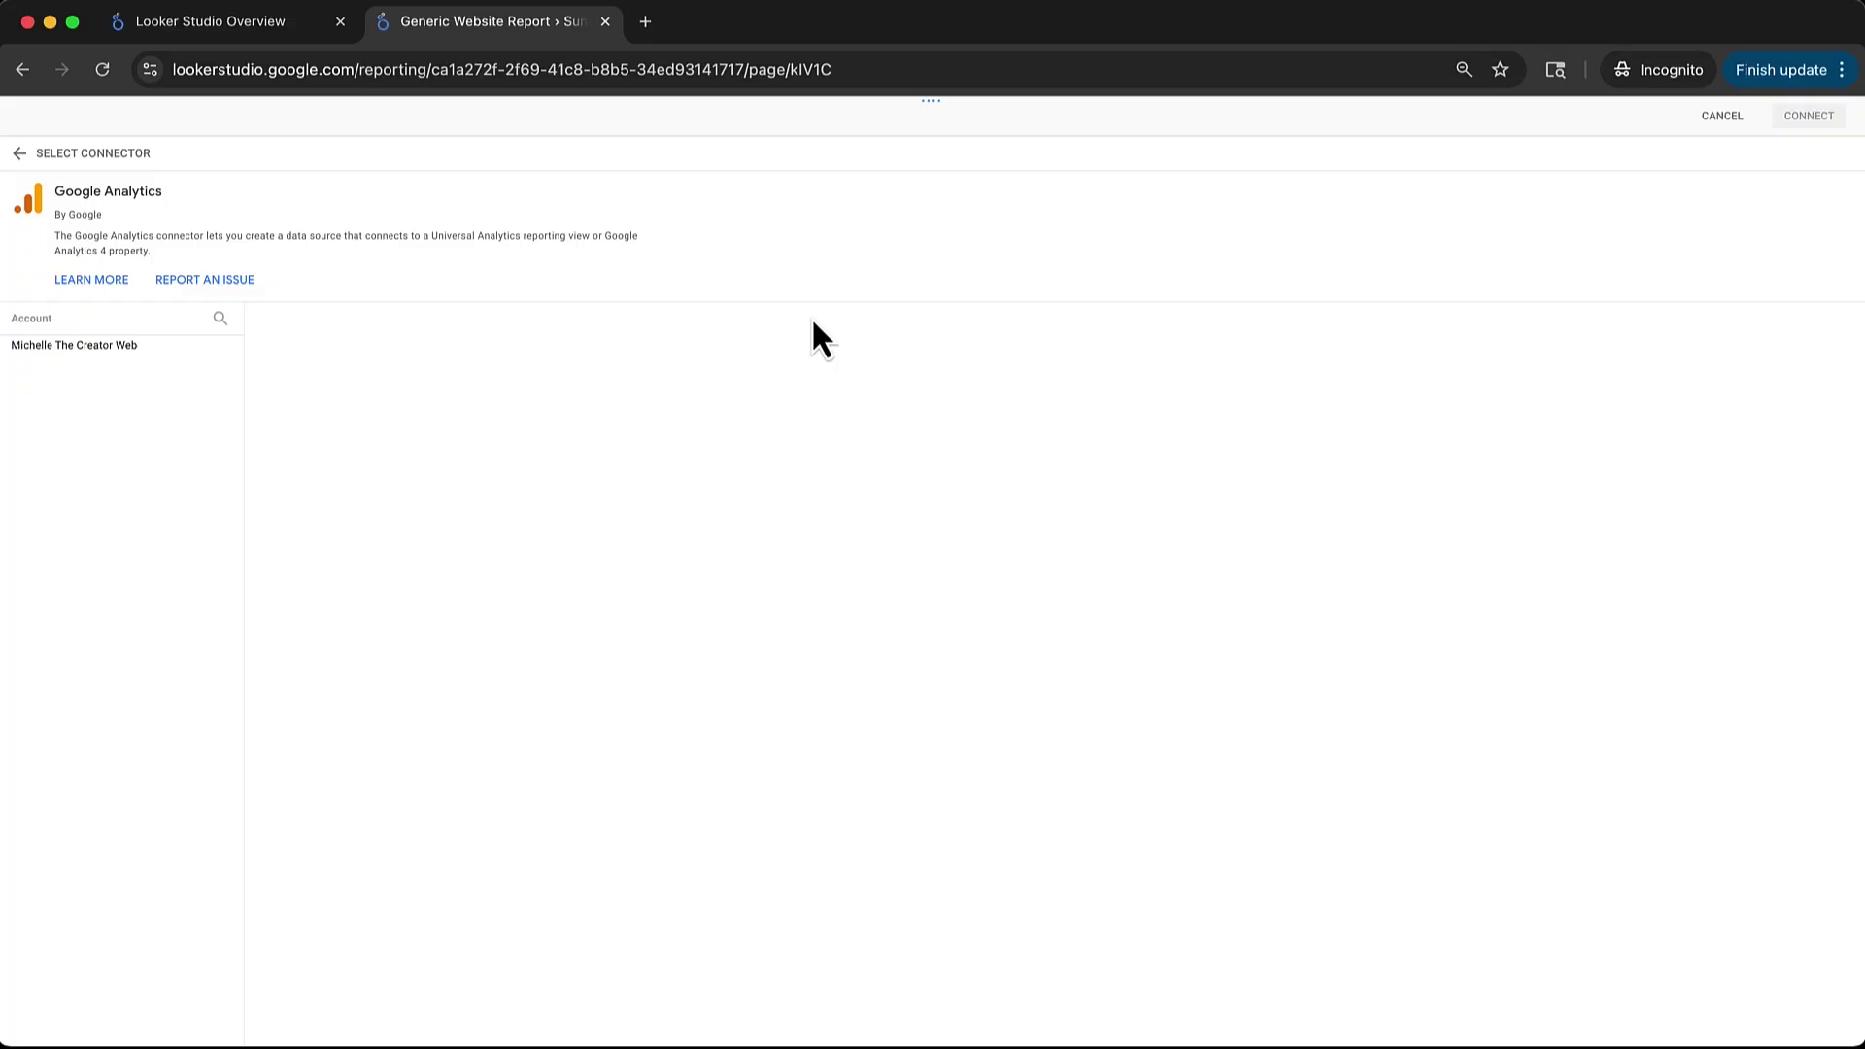
left_click(98, 353)
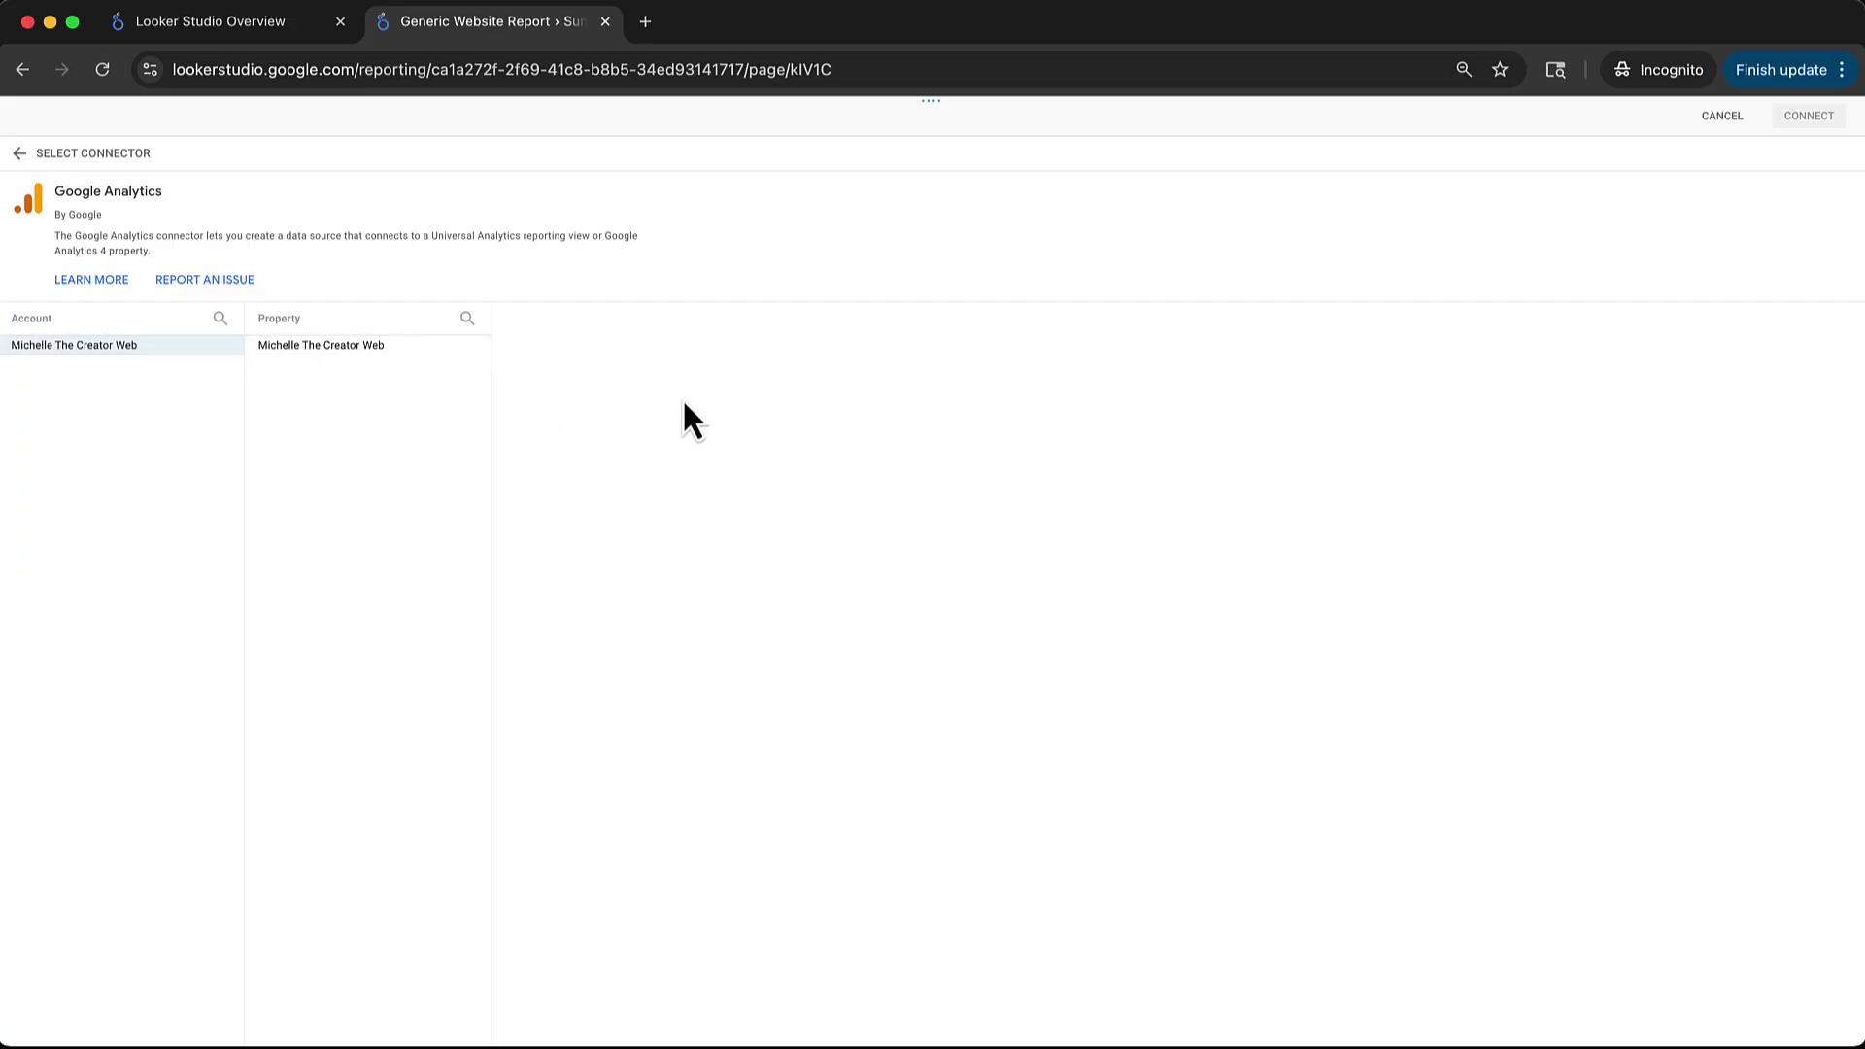
left_click(1730, 129)
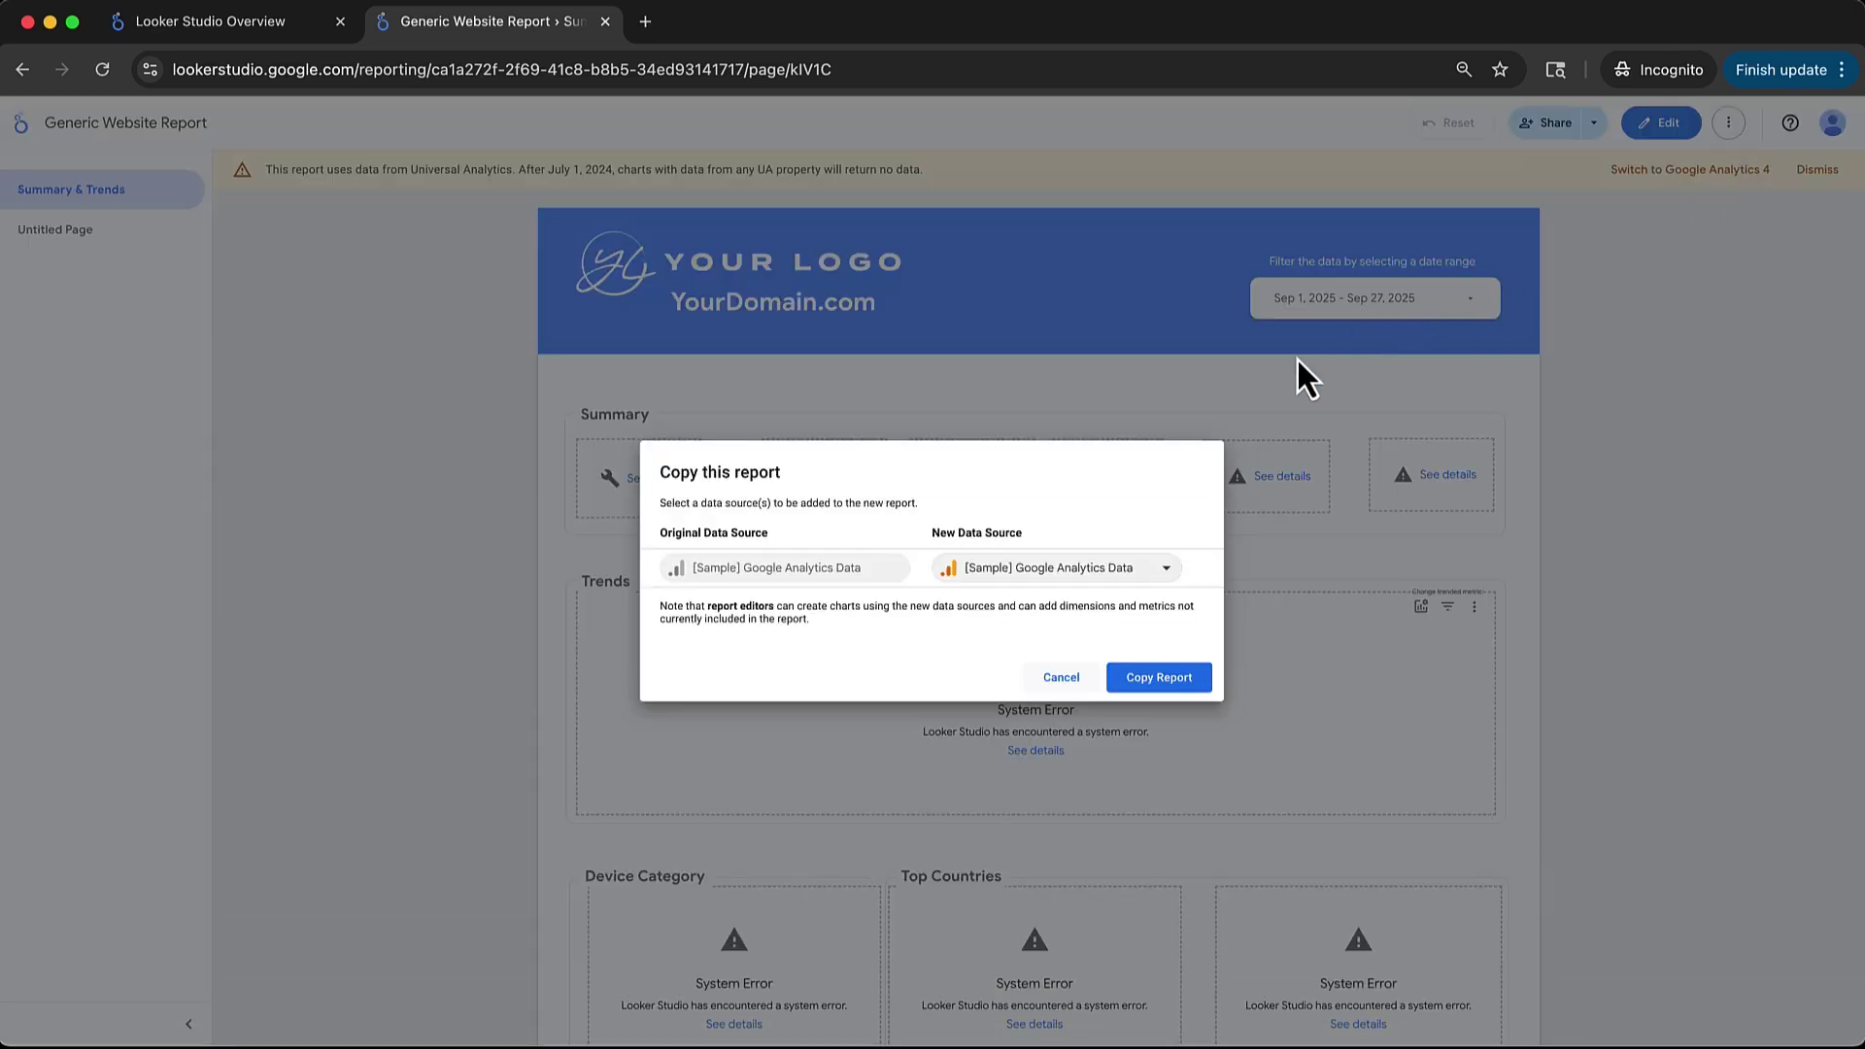
Step: Choose the Michelle The Creator Web Google Analytics data source as the new data source and copy the report
left_click(1118, 567)
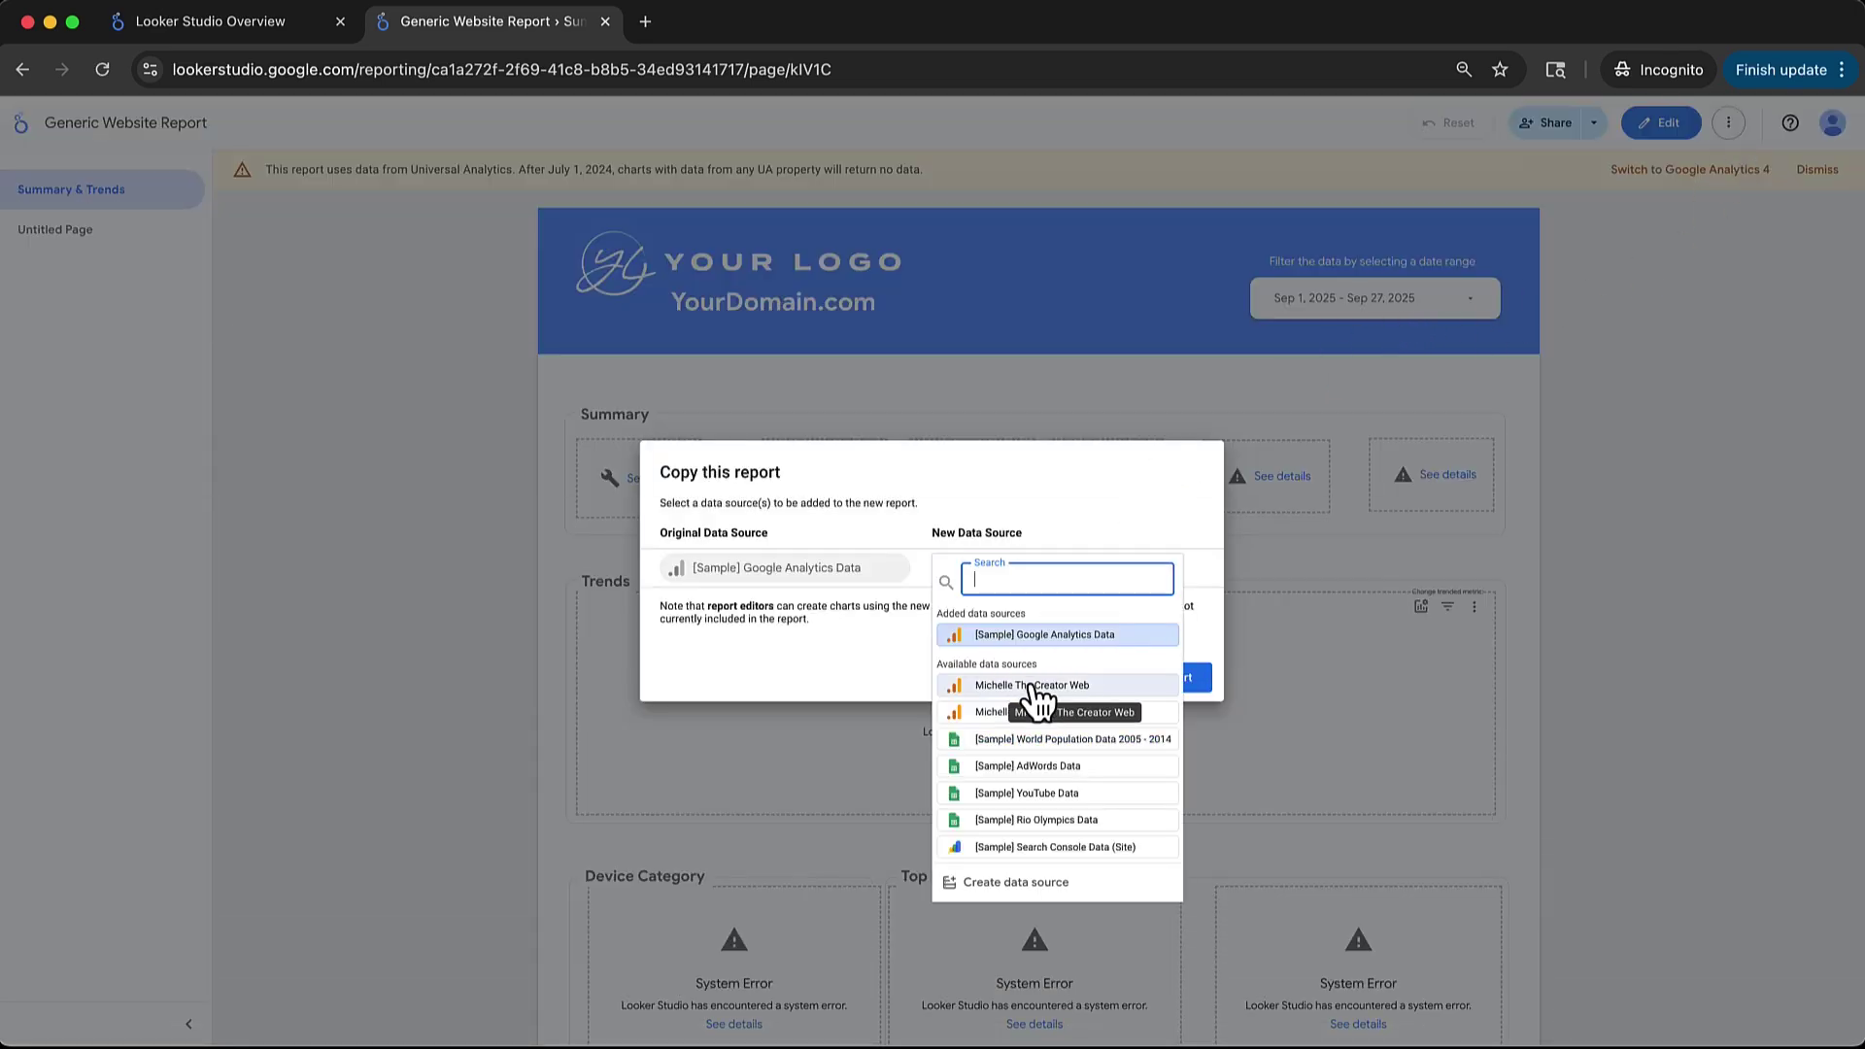
left_click(1032, 685)
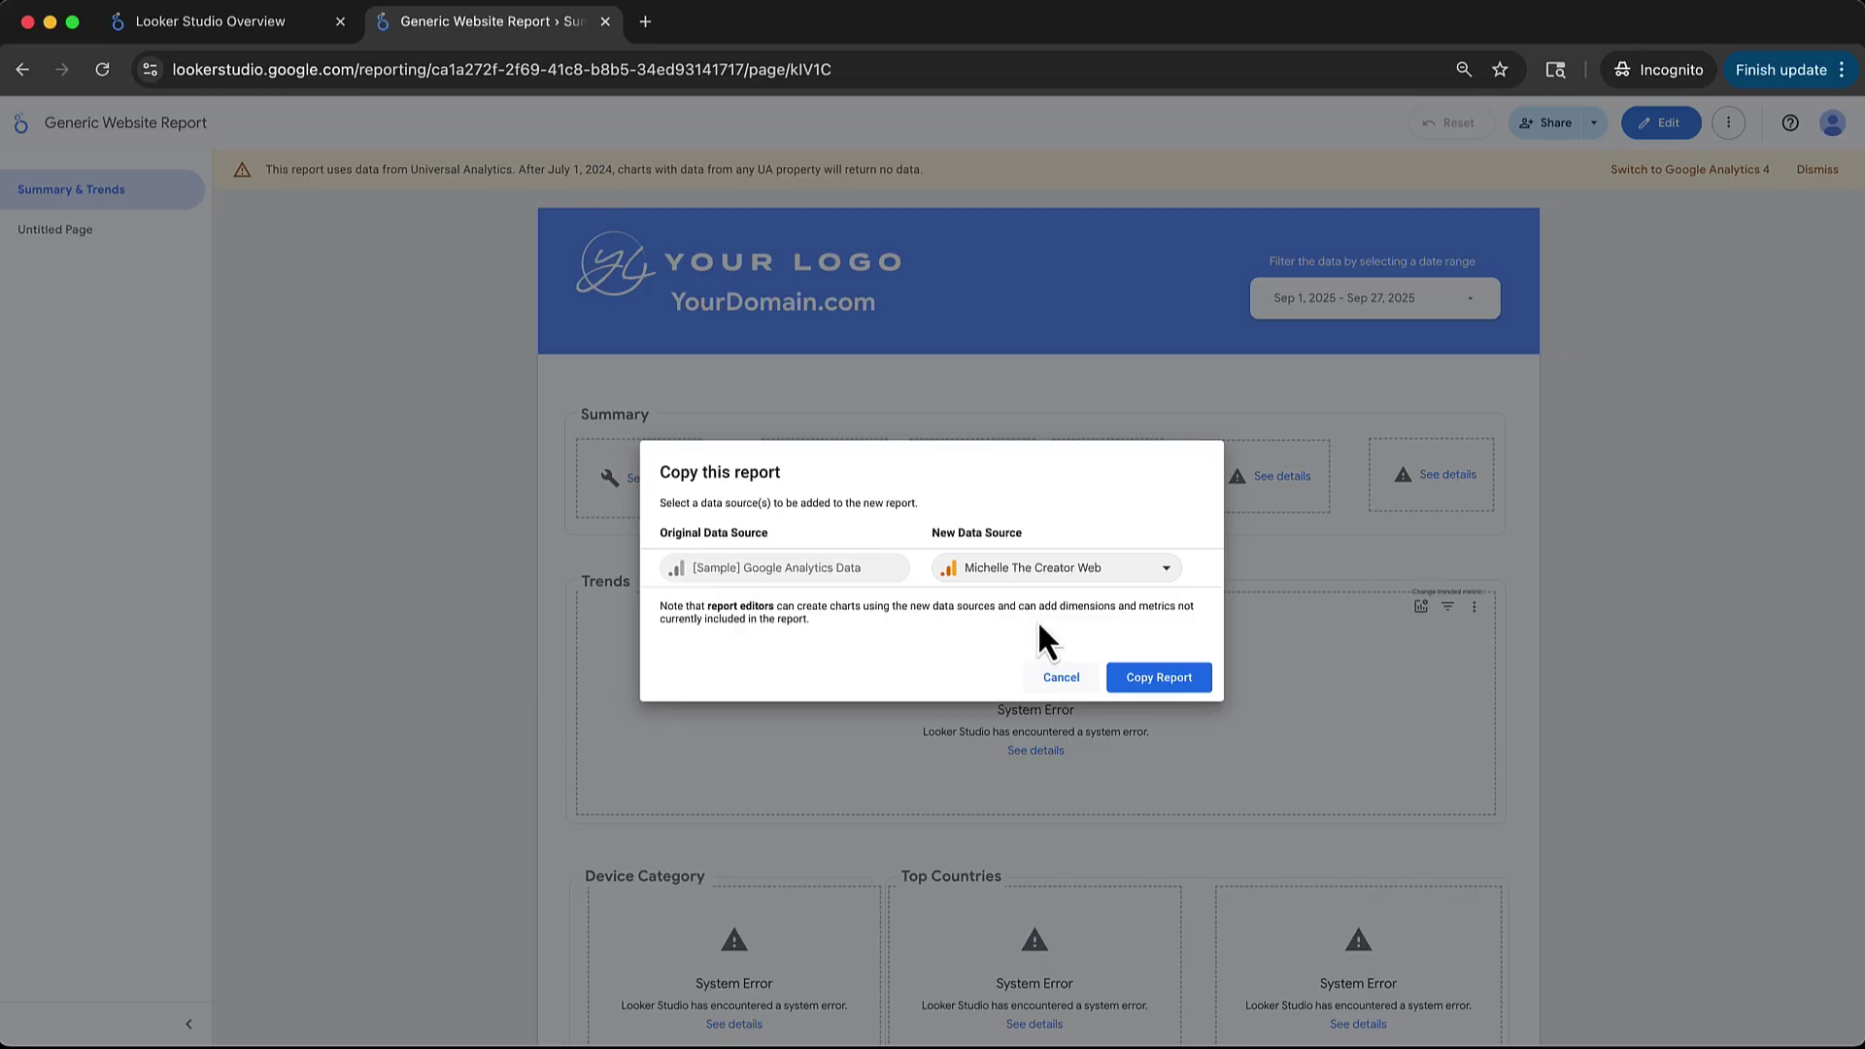
left_click(1155, 680)
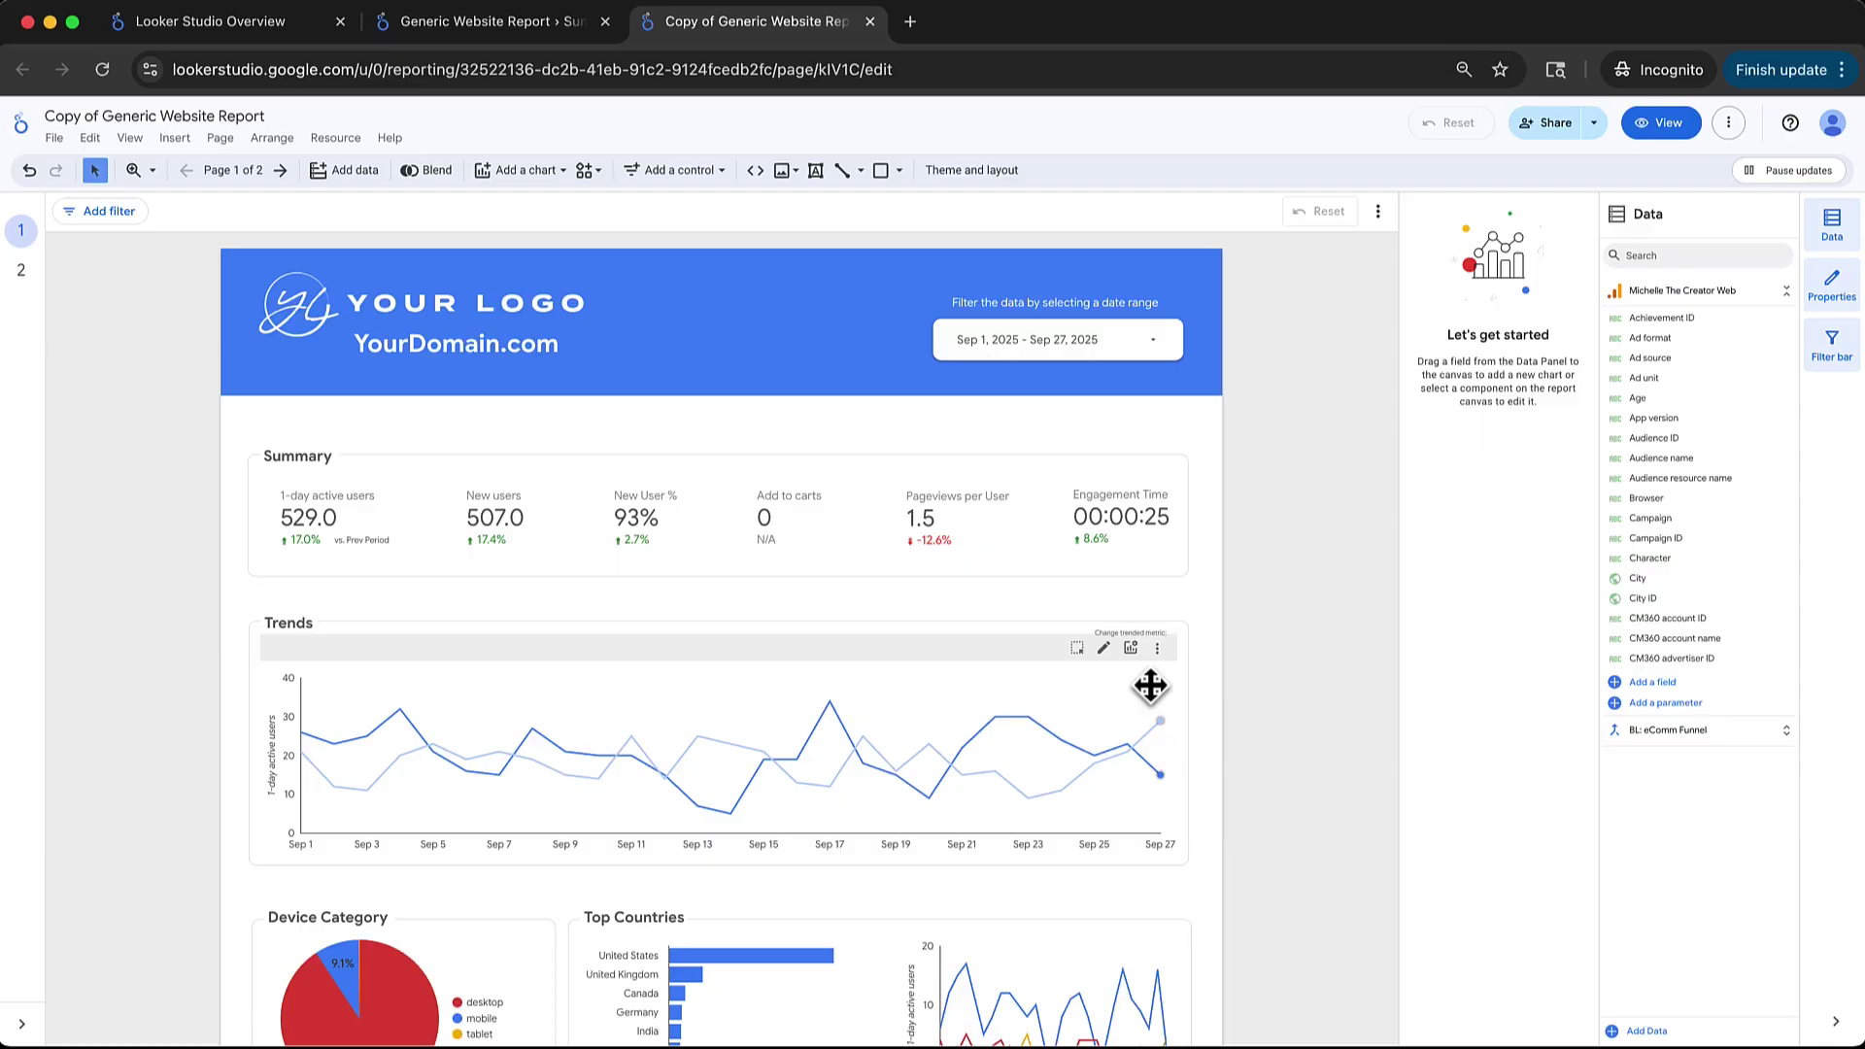
Step: Replace the YourDomain.com text in the report header with MichelleTheCreator.com
double_click(458, 346)
left_click(461, 350)
left_click_drag(499, 346, 321, 345)
key("ctrl+v")
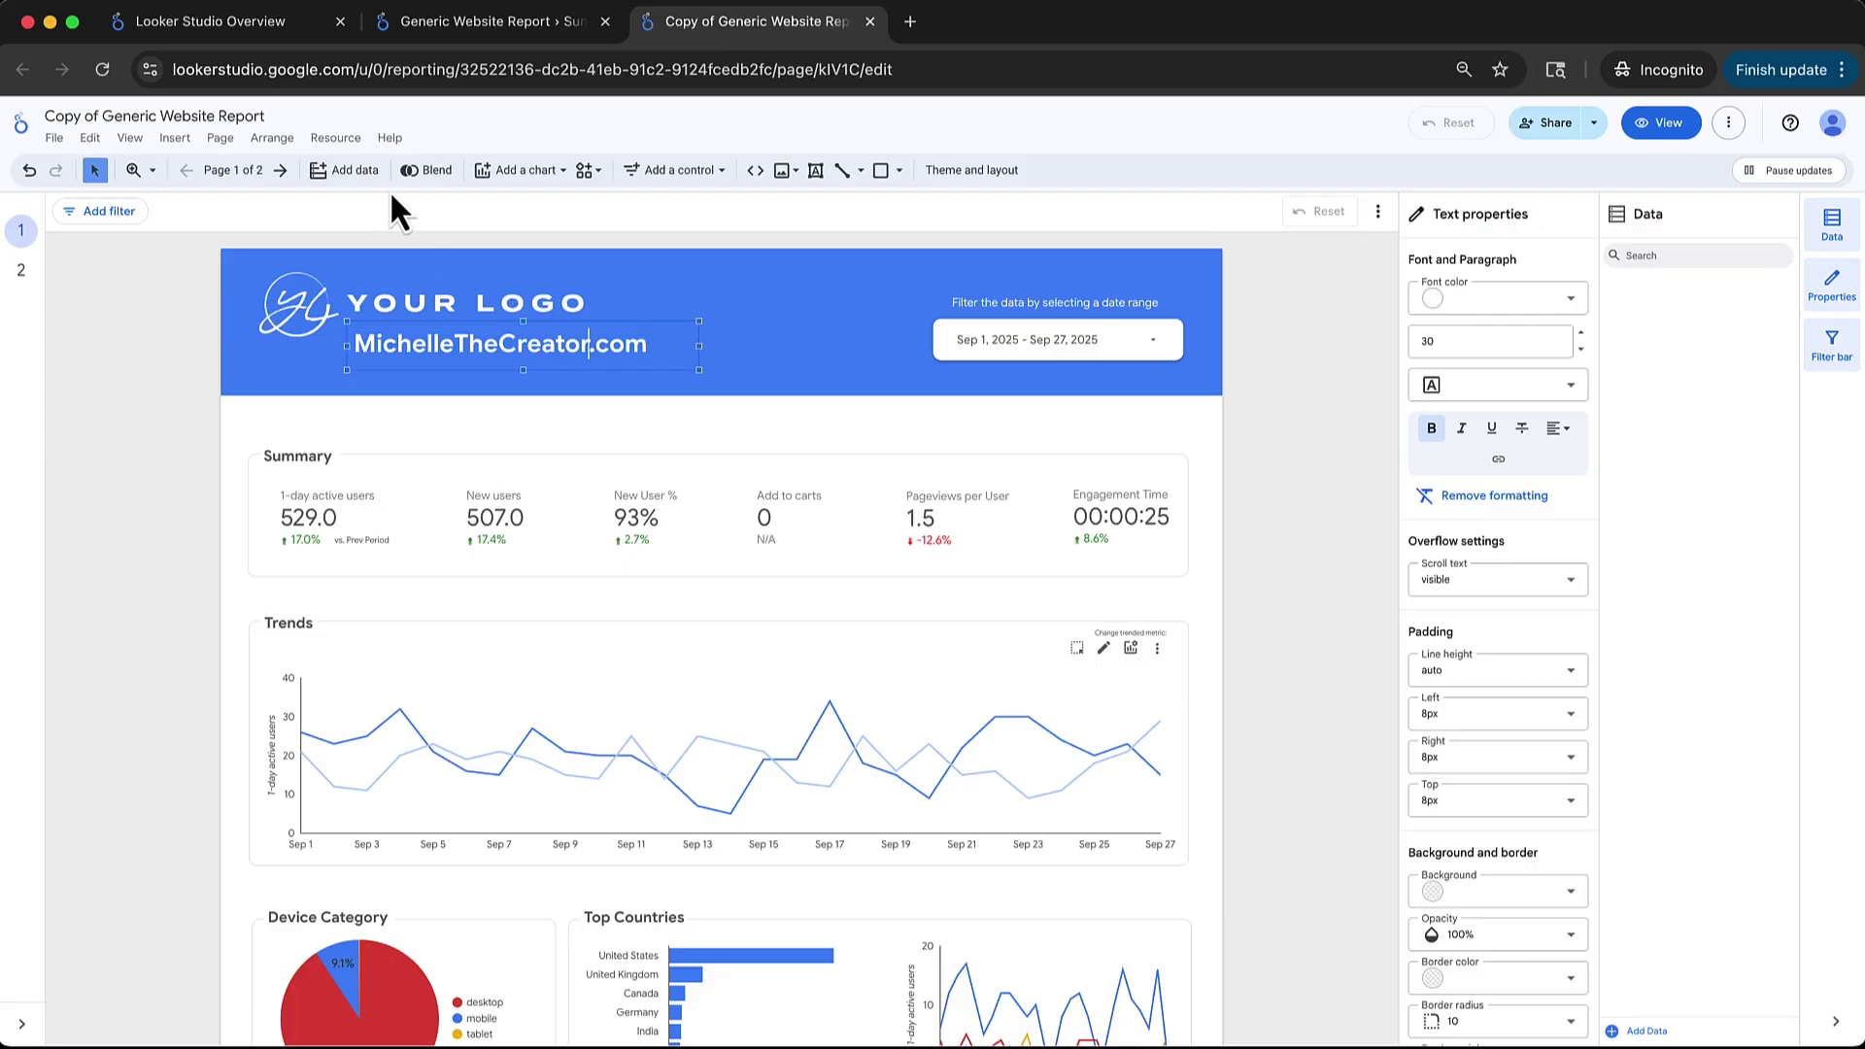
left_click(784, 173)
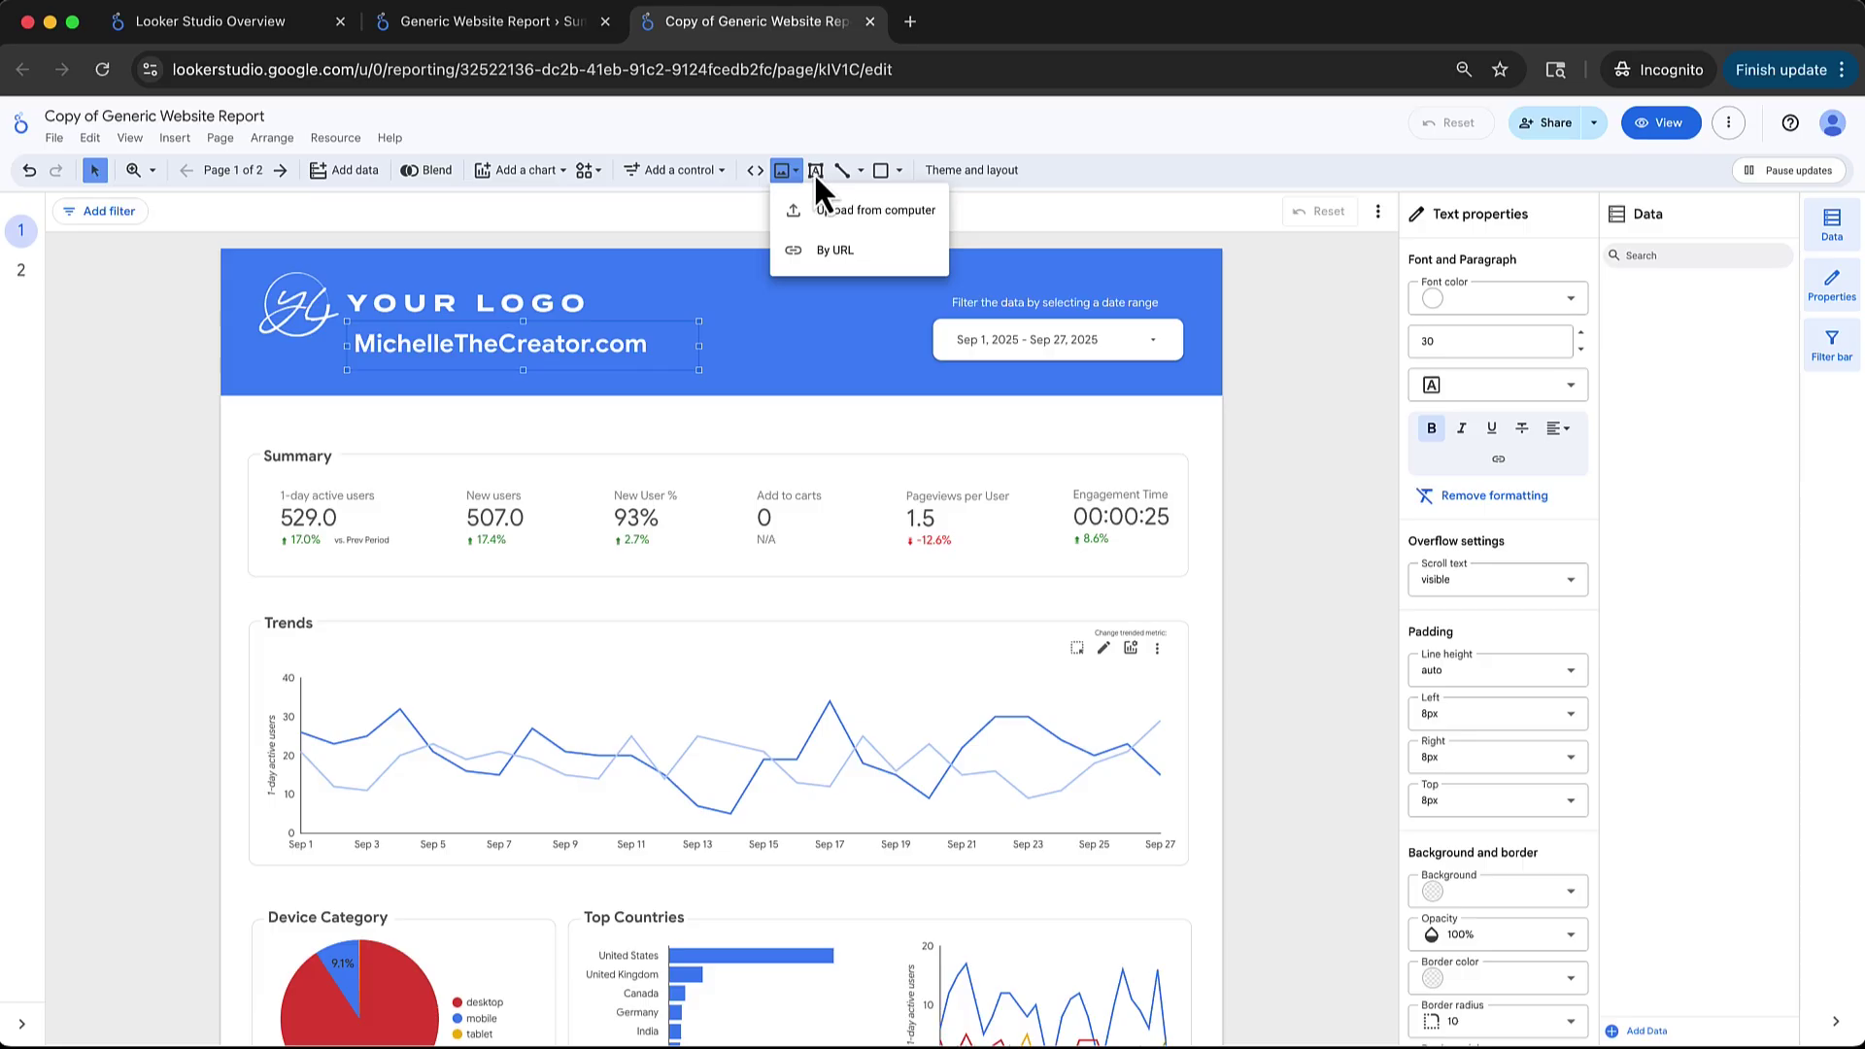
left_click(800, 369)
Step: Set the background colour of the report's header rectangle to purple
left_click(802, 292)
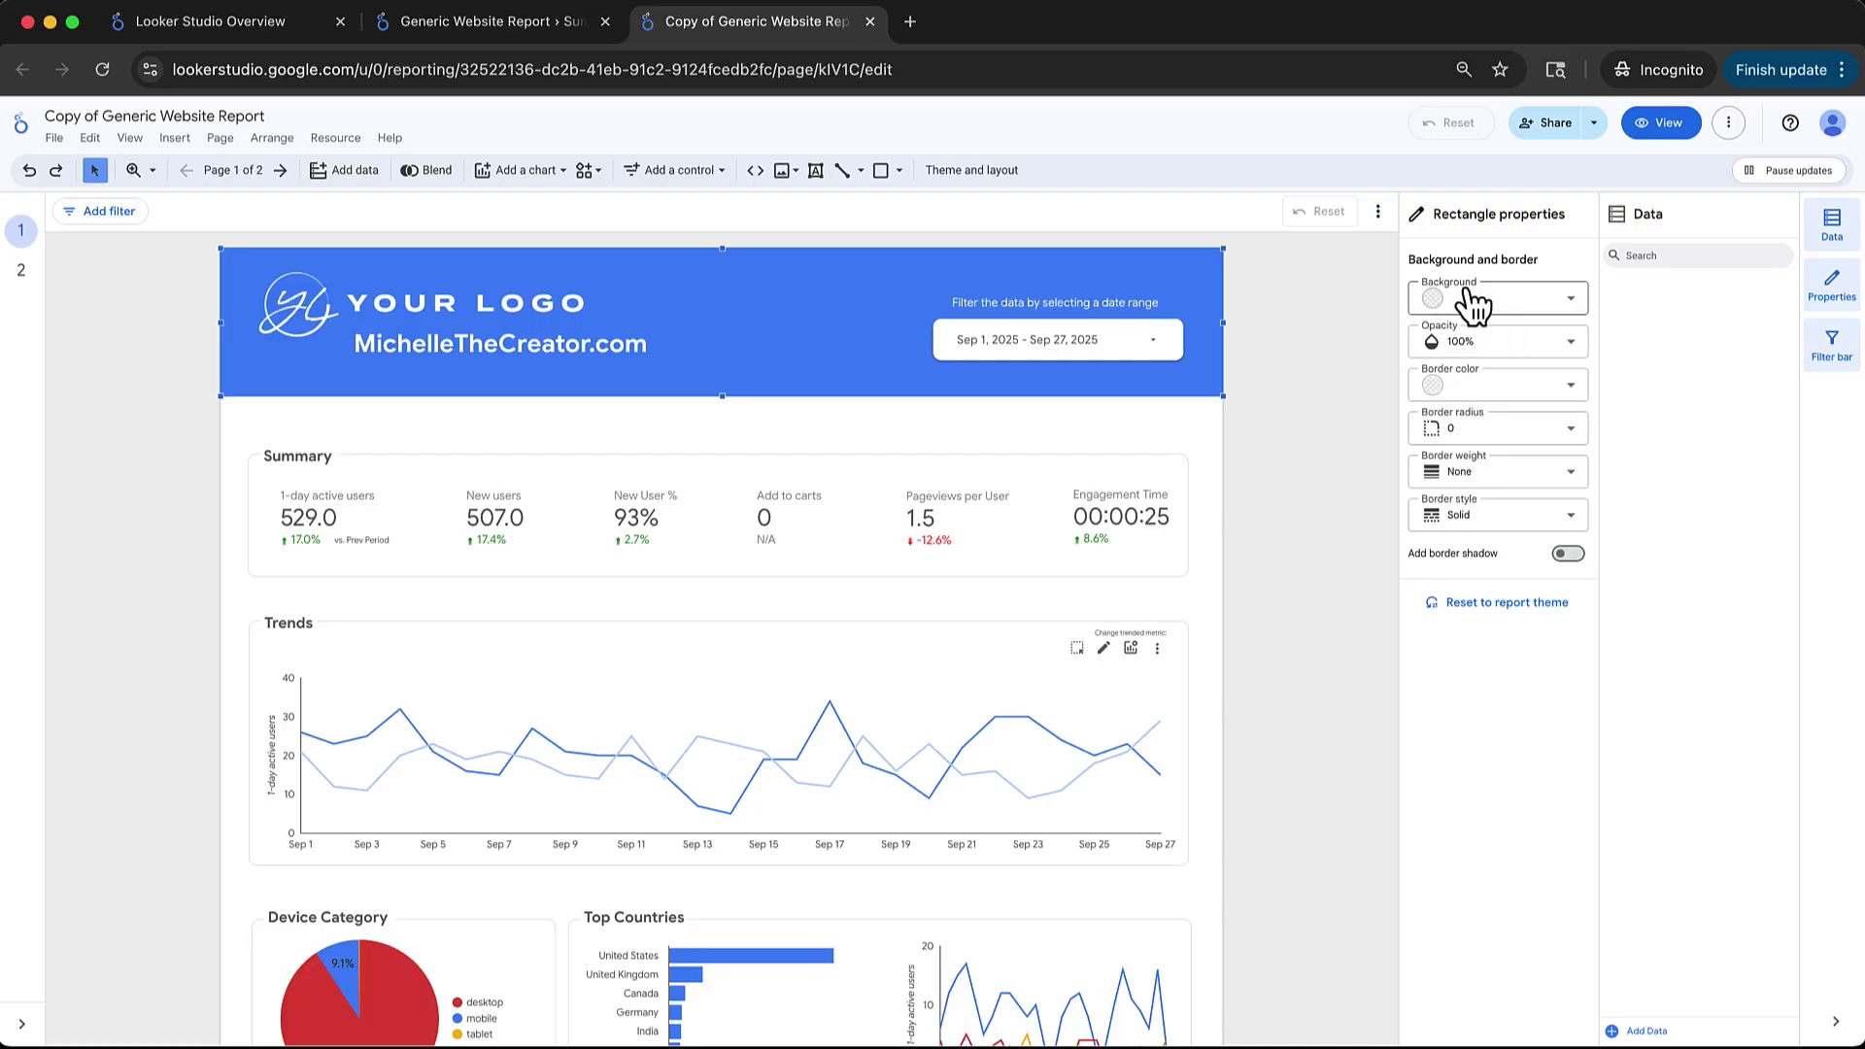
left_click(1527, 313)
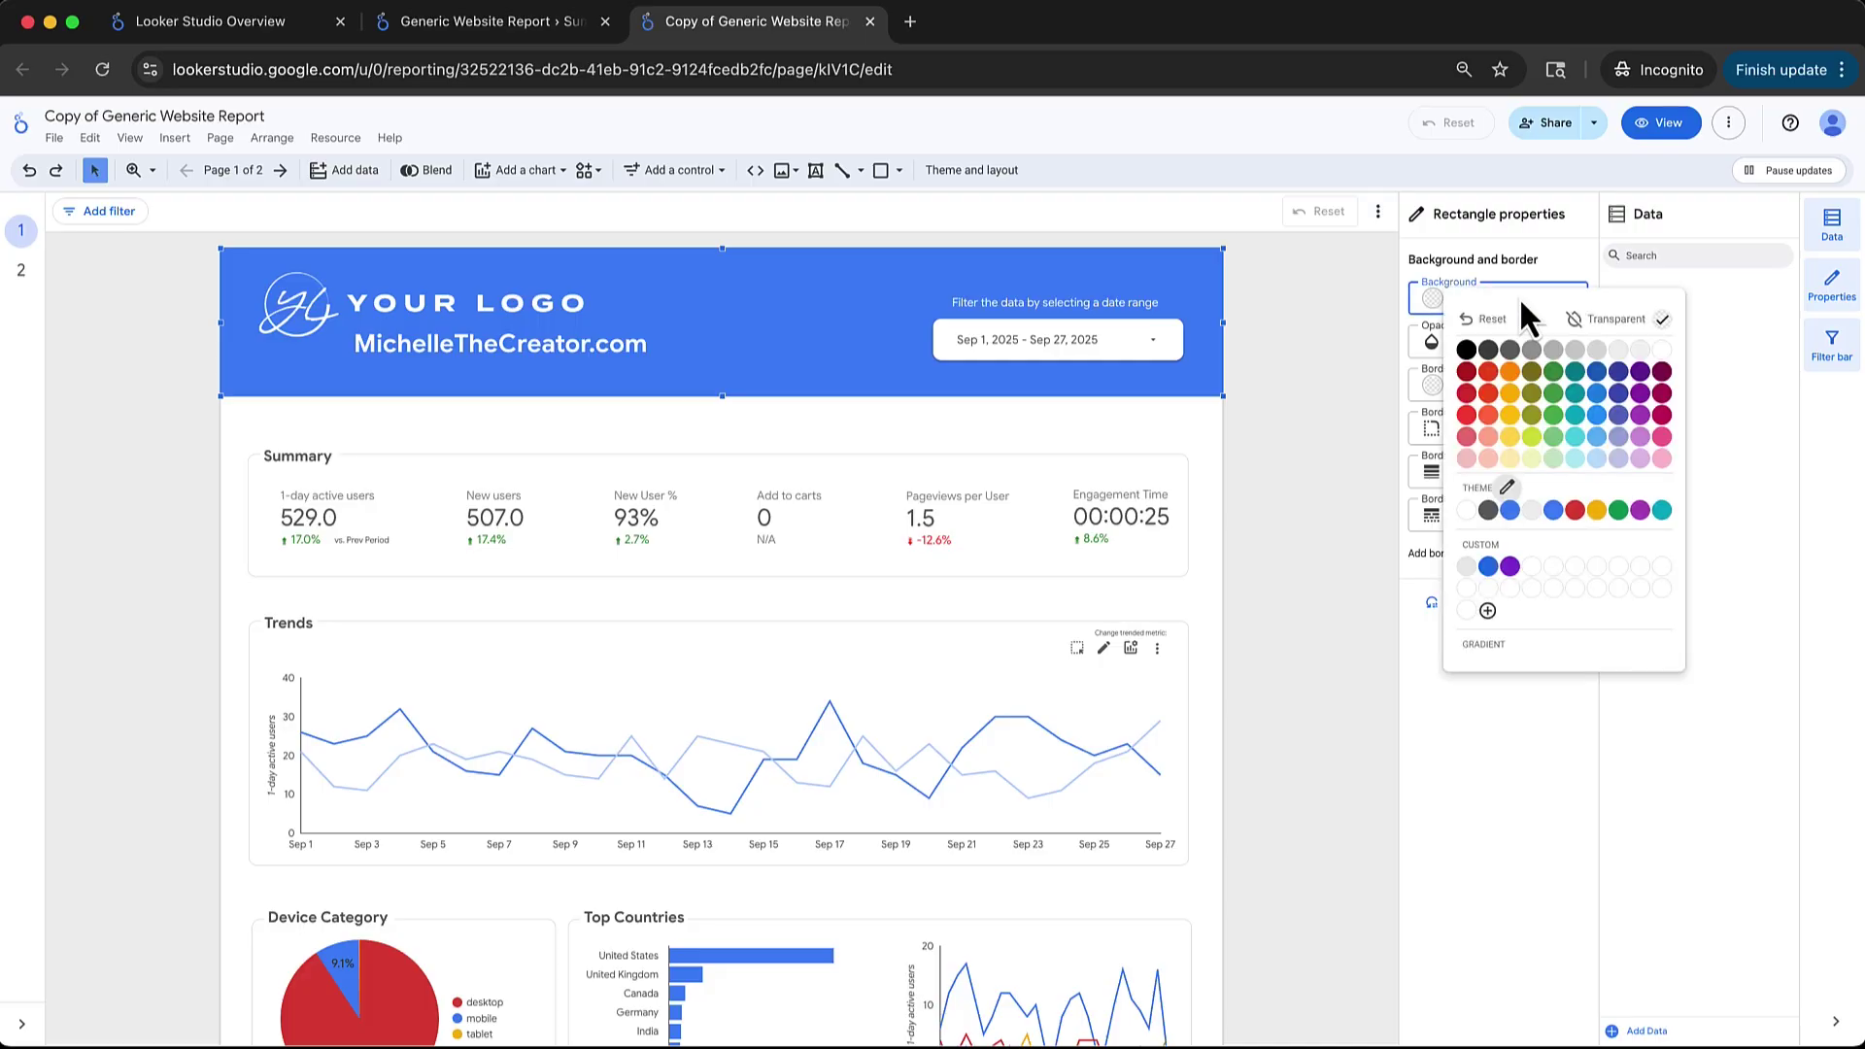
left_click(1652, 427)
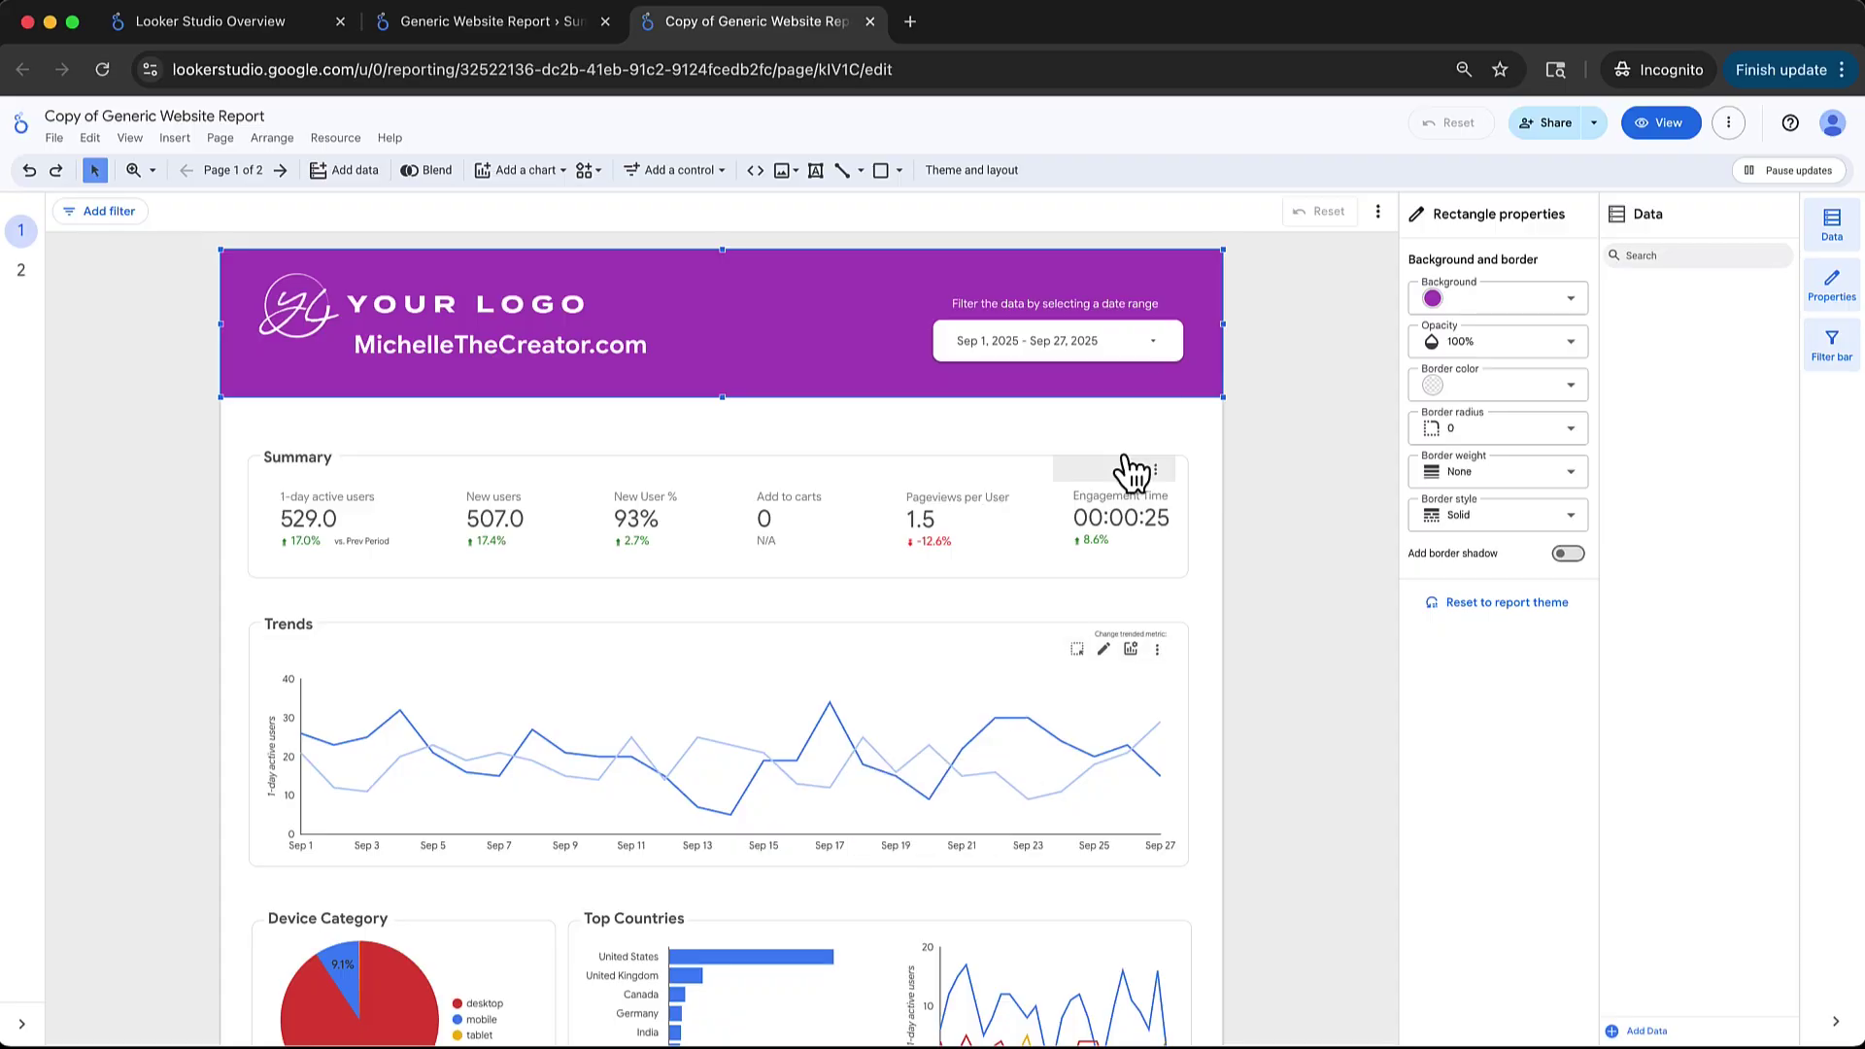
Step: Set the header's date range control to Last quarter and apply it
left_click(1156, 352)
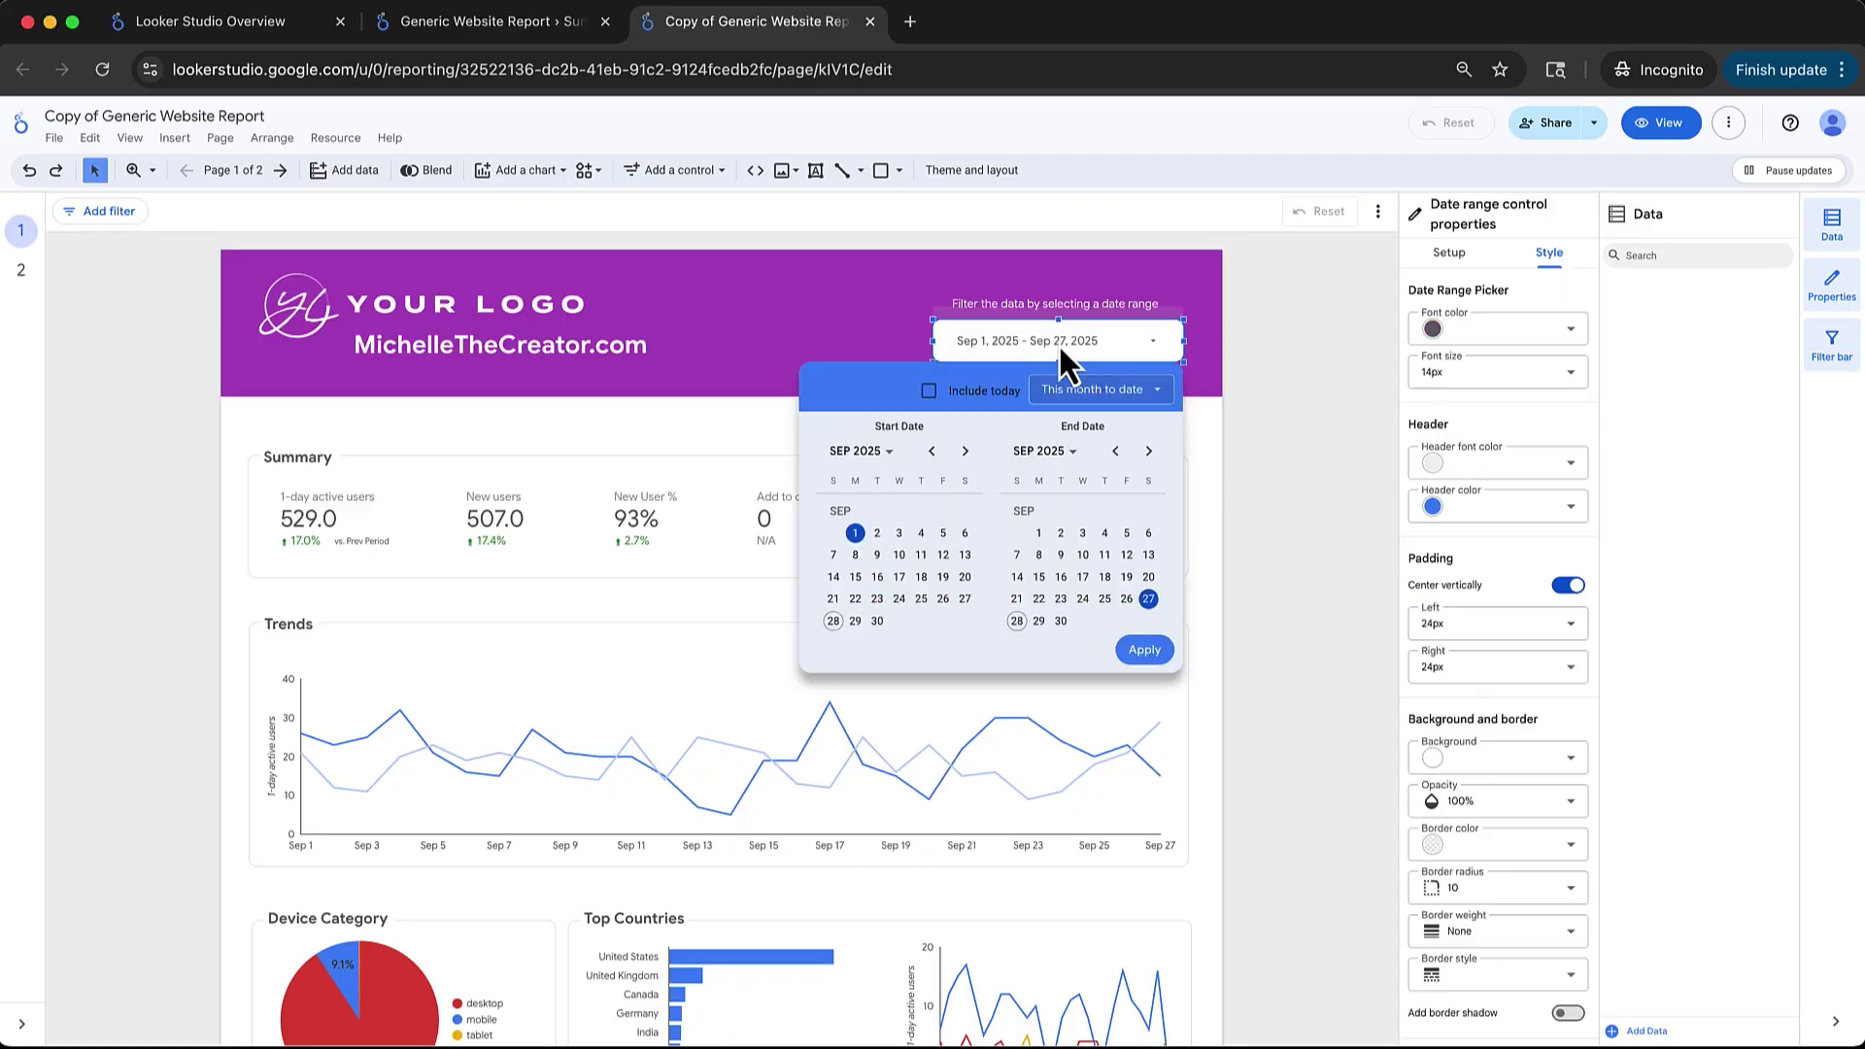
left_click(1104, 390)
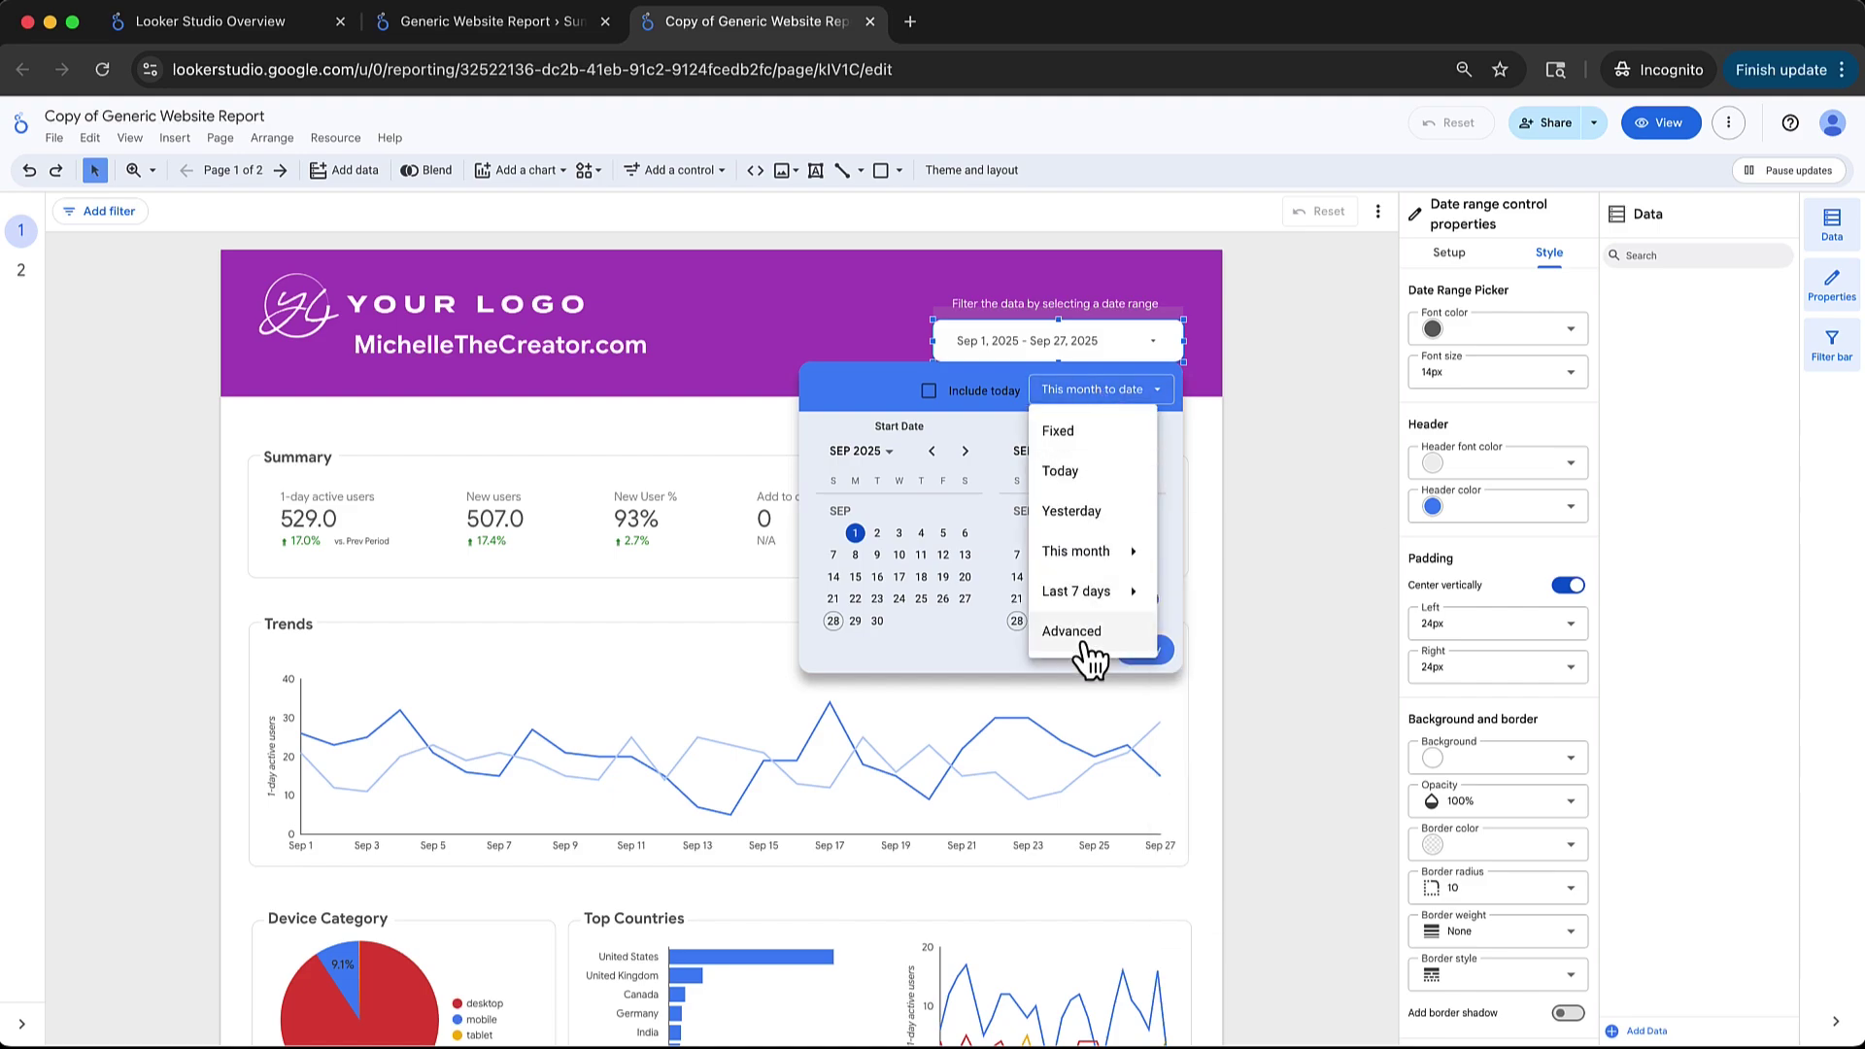
mouse_move(1094, 597)
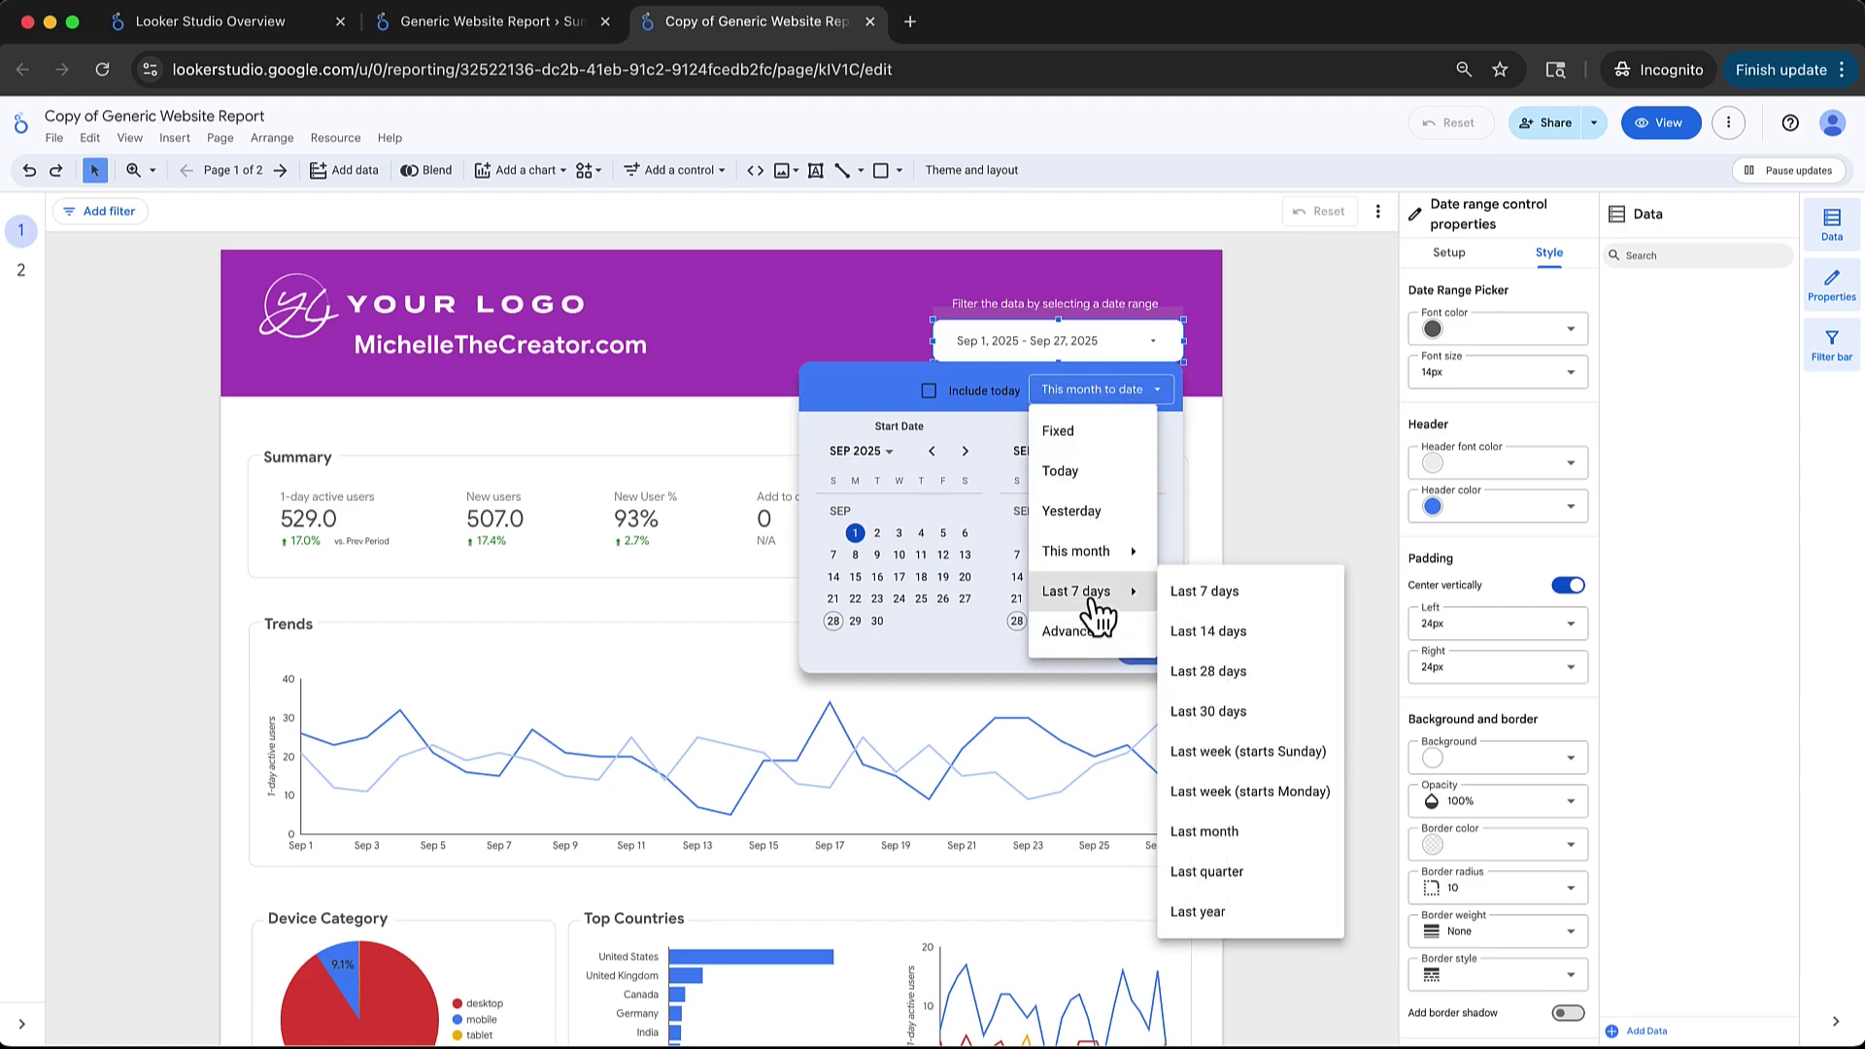
left_click(1228, 874)
left_click(1161, 671)
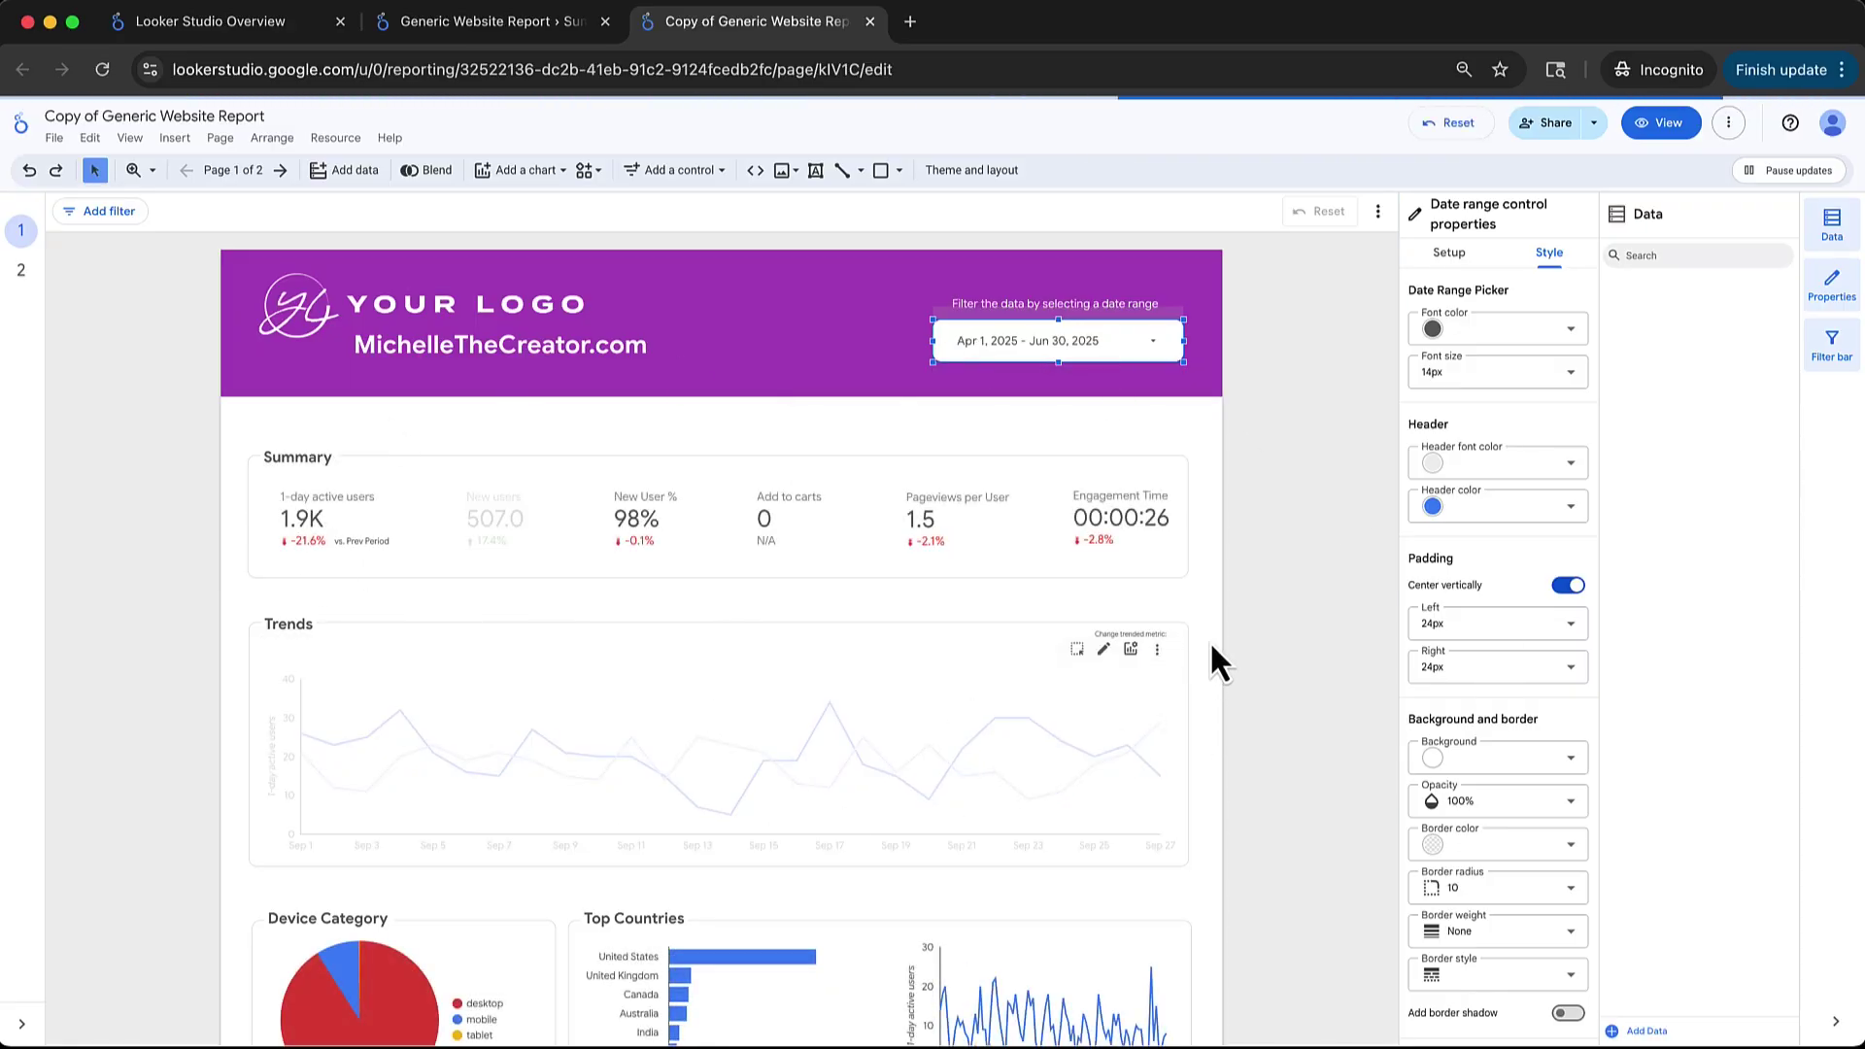
Step: Examine the summary scorecards, the Trends chart, and the device, country, operating system and browser charts, including the Operating System chart's setup
scroll(1124, 505, "down", 4)
scroll(1124, 505, "up", 2)
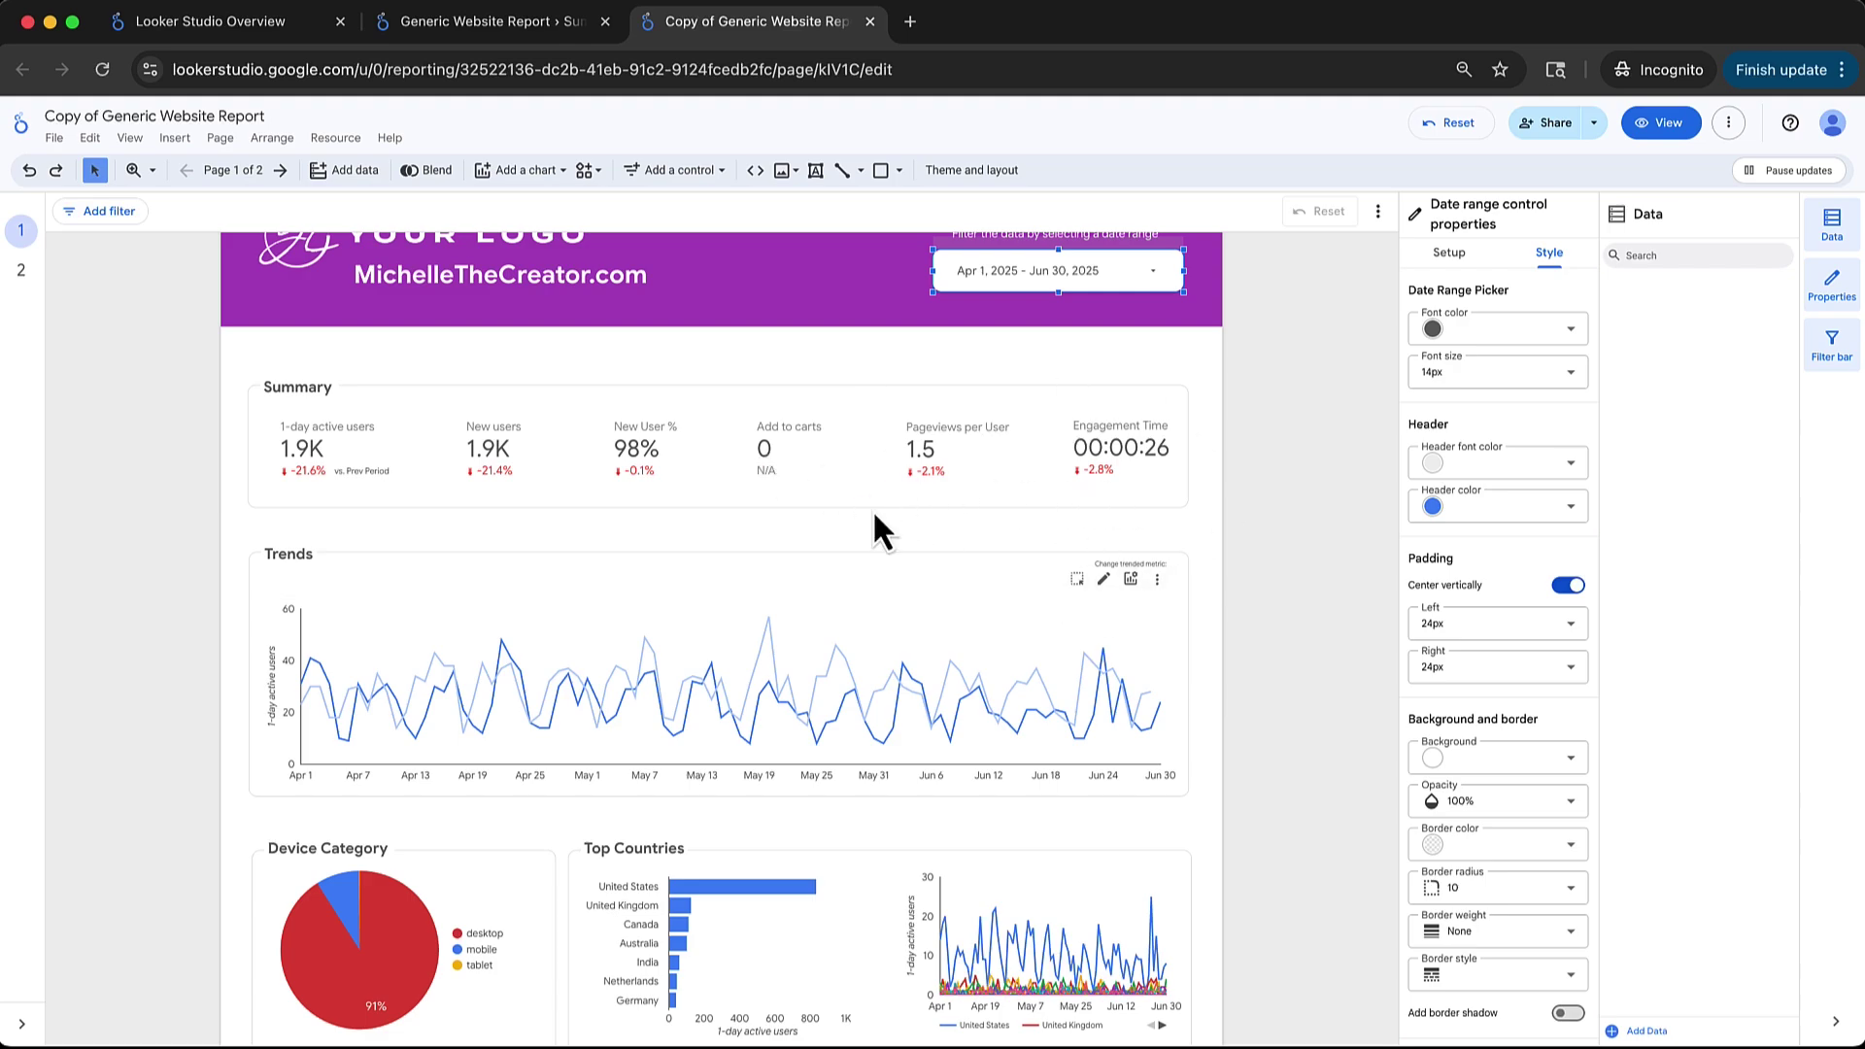
scroll(872, 509, "down", 3)
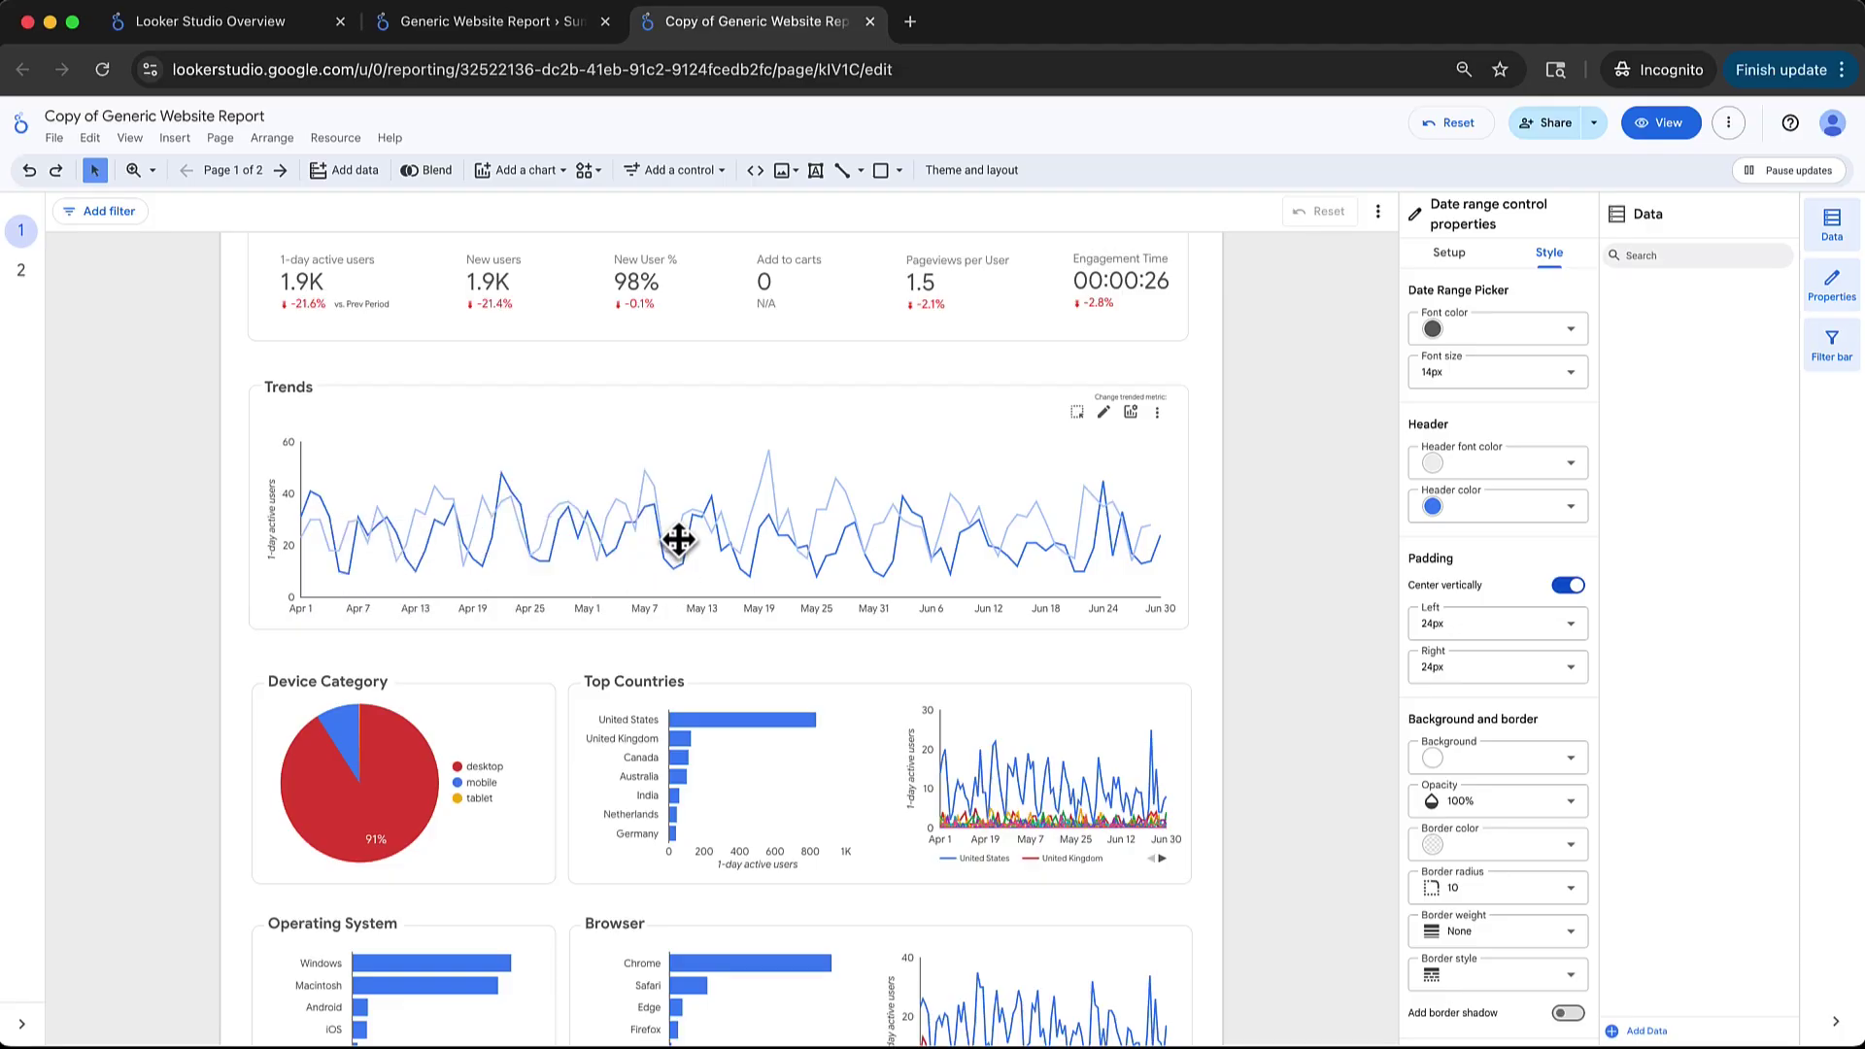
scroll(678, 540, "down", 2)
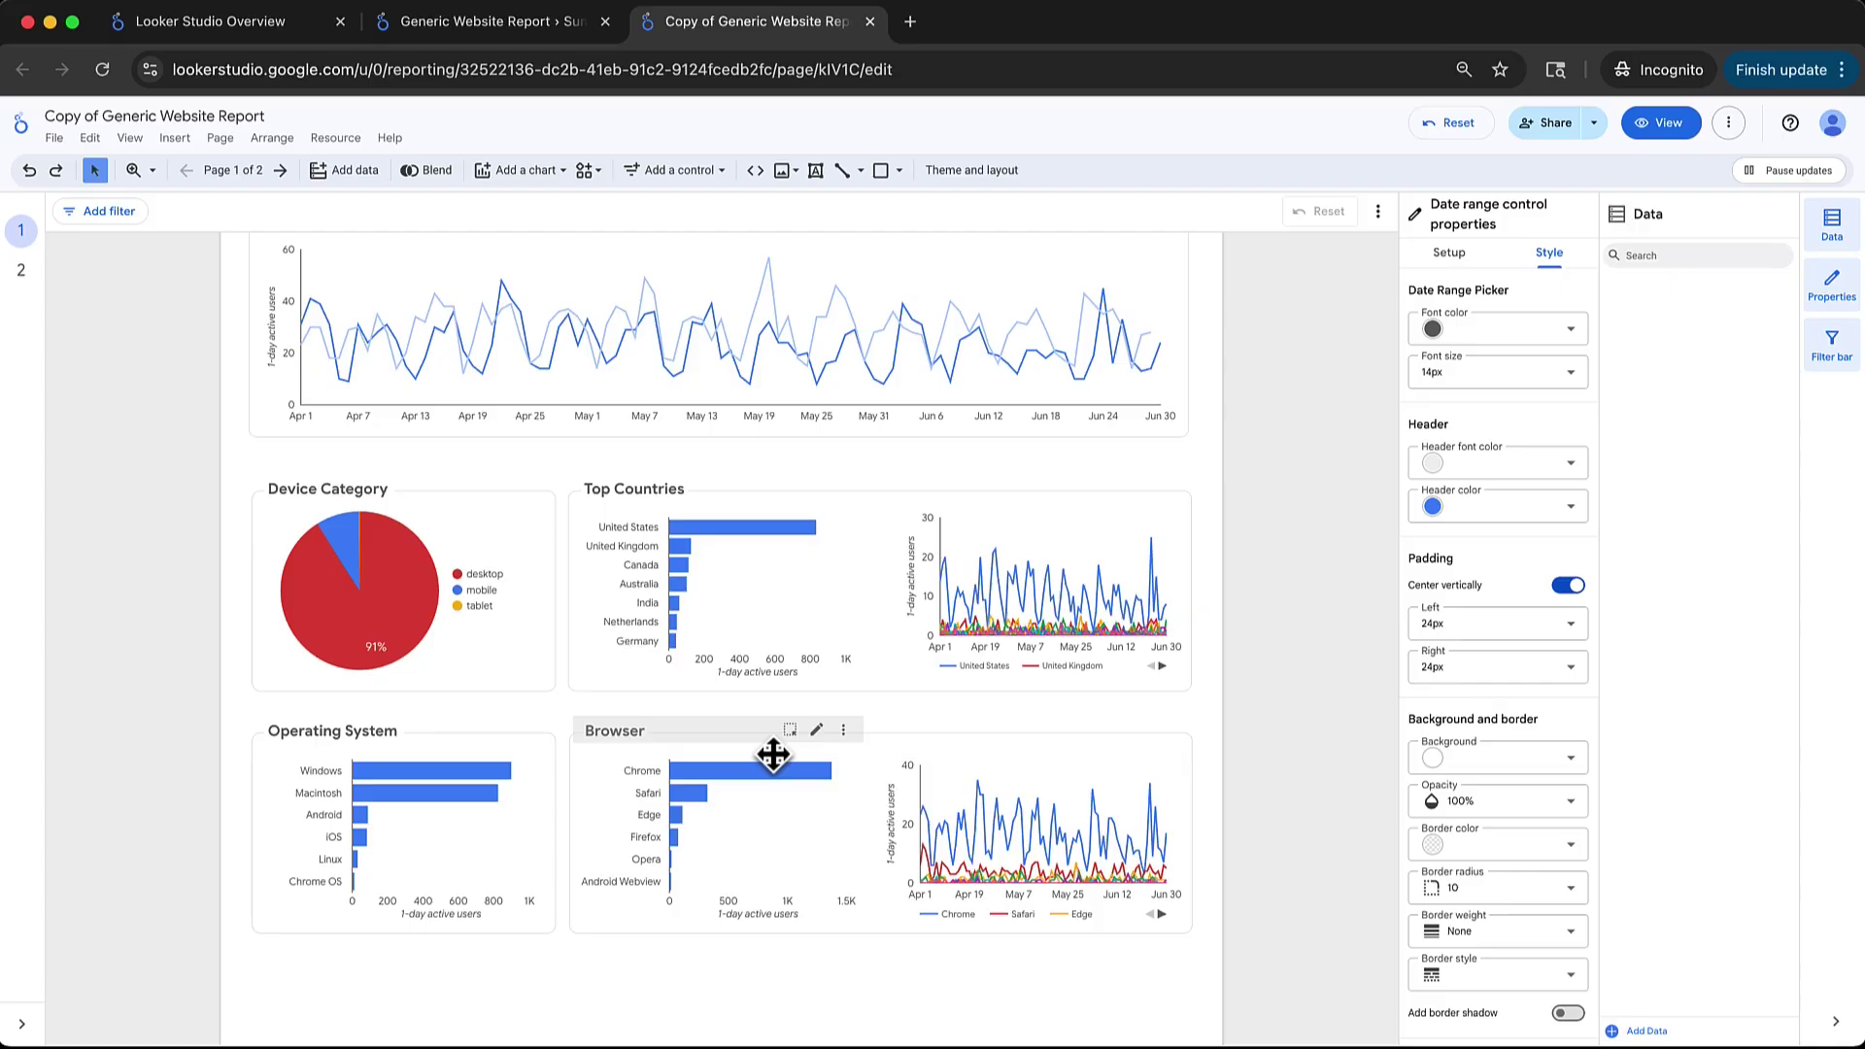
scroll(754, 790, "down", 4)
scroll(754, 794, "up", 3)
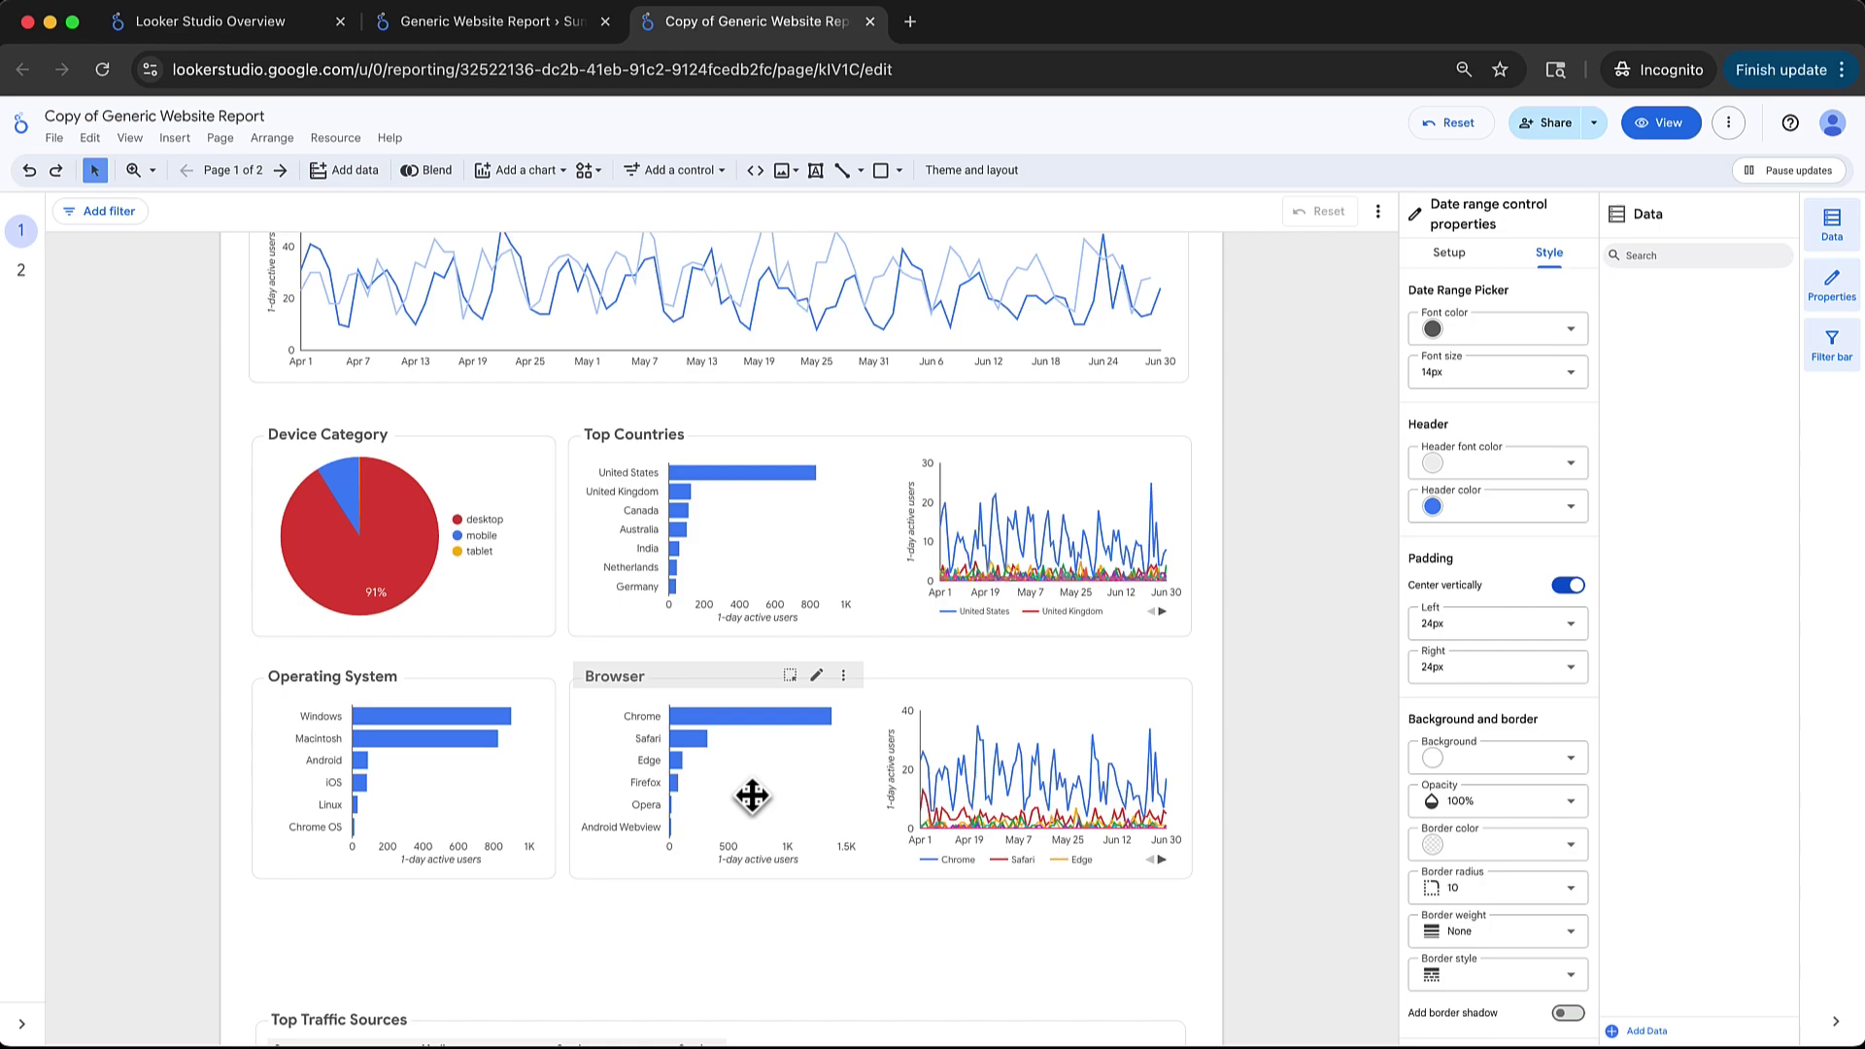
left_click(414, 772)
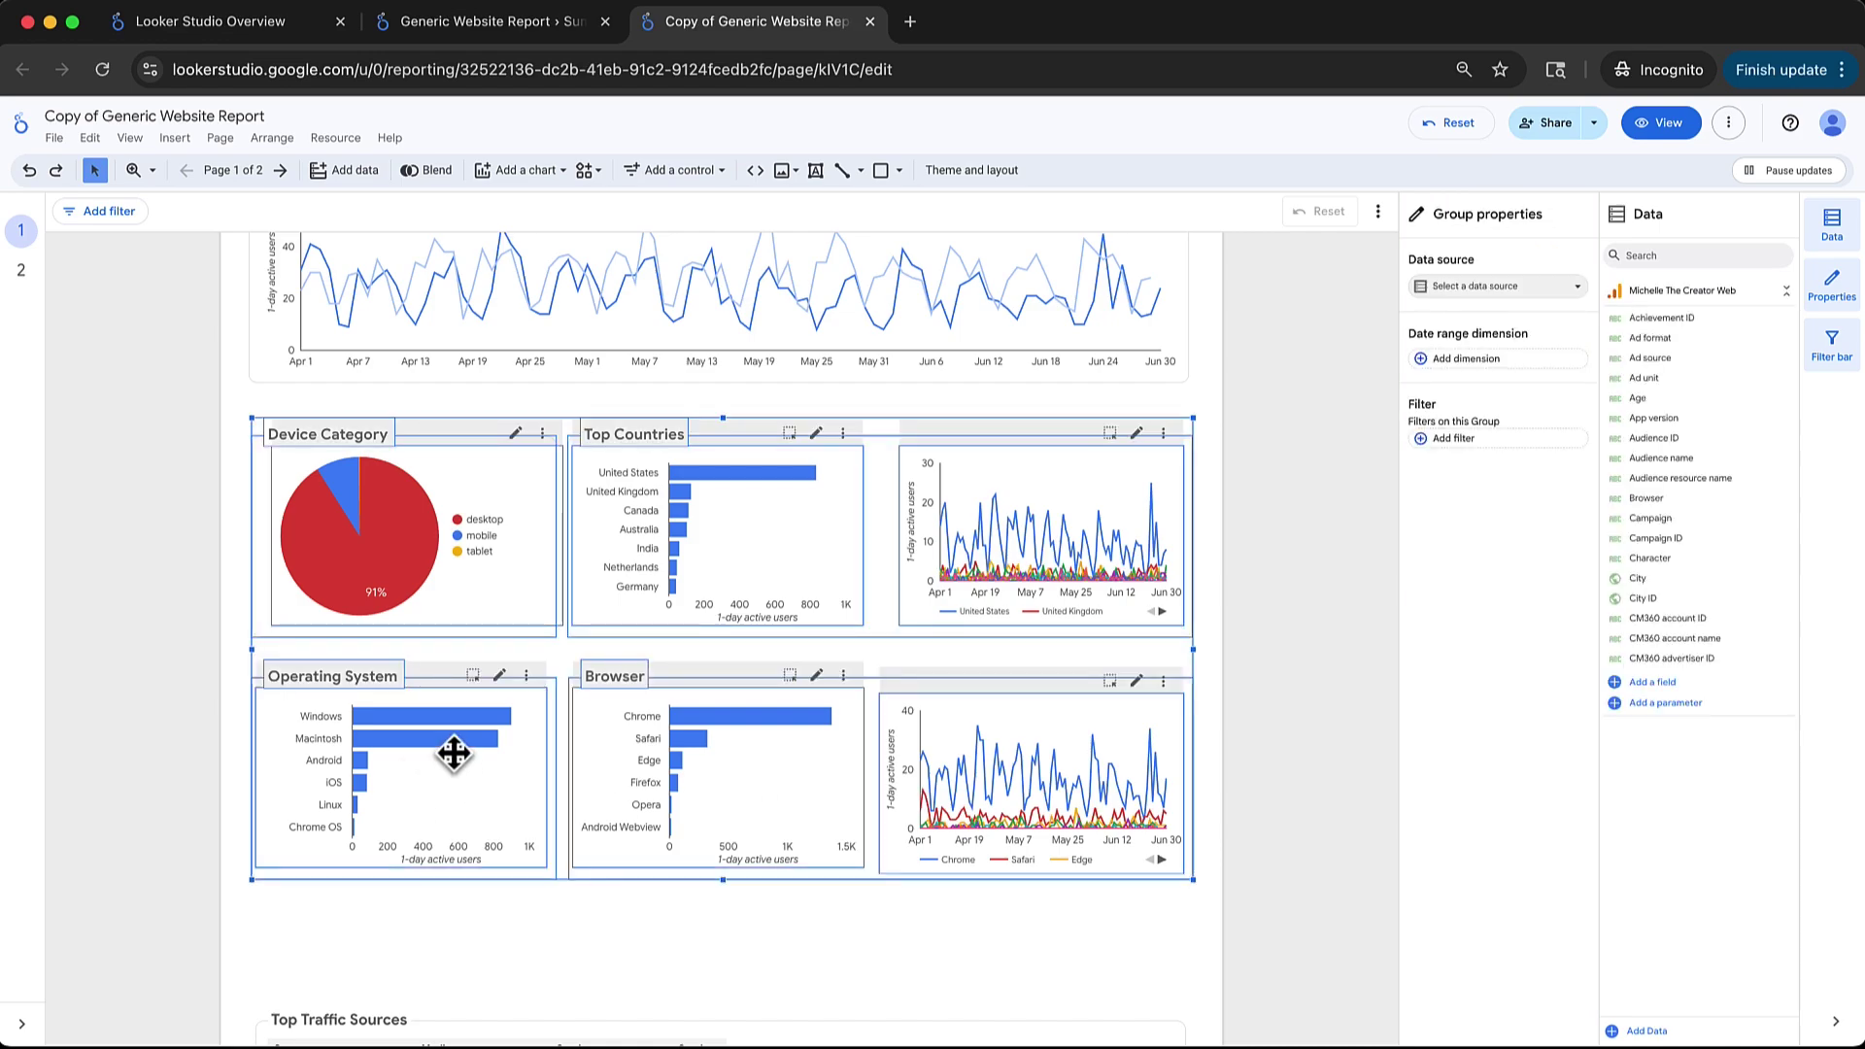
left_click(451, 753)
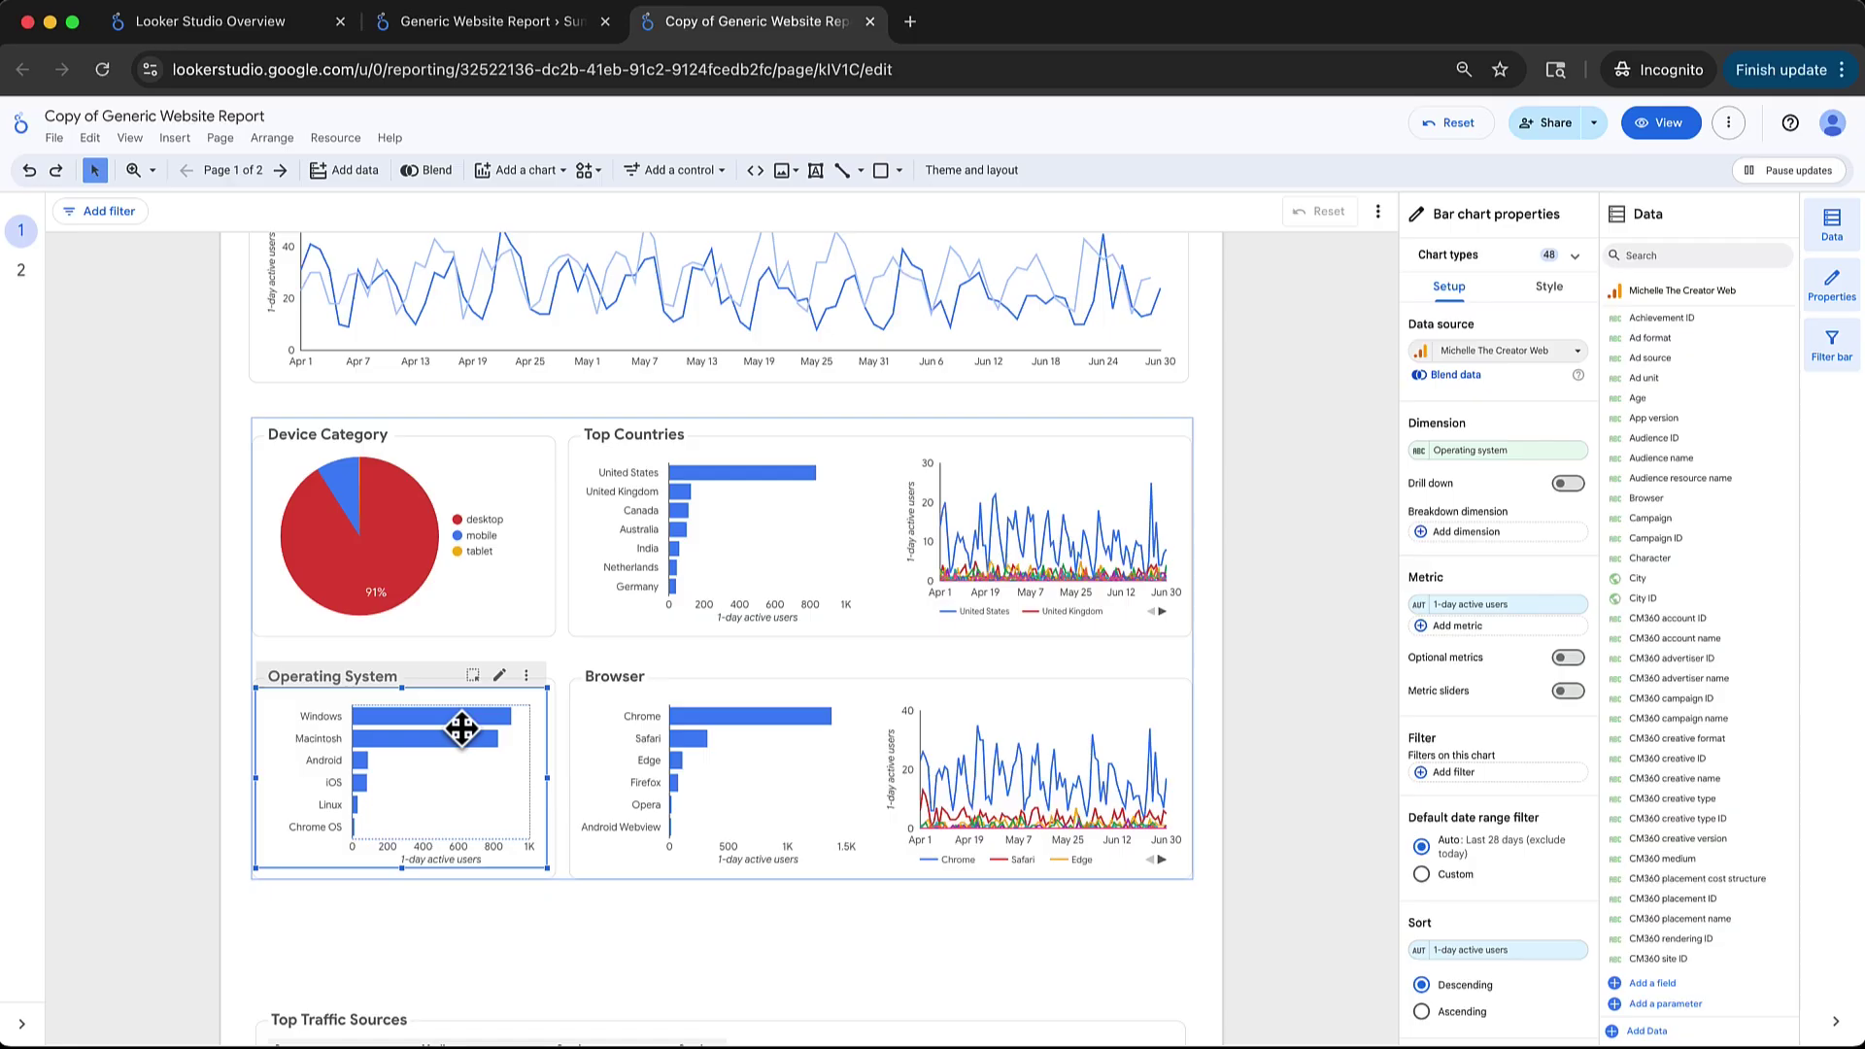
left_click(515, 913)
Step: Delete the Sessions time series chart from the Top Traffic Sources section
scroll(515, 915, "down", 1)
scroll(515, 915, "down", 3)
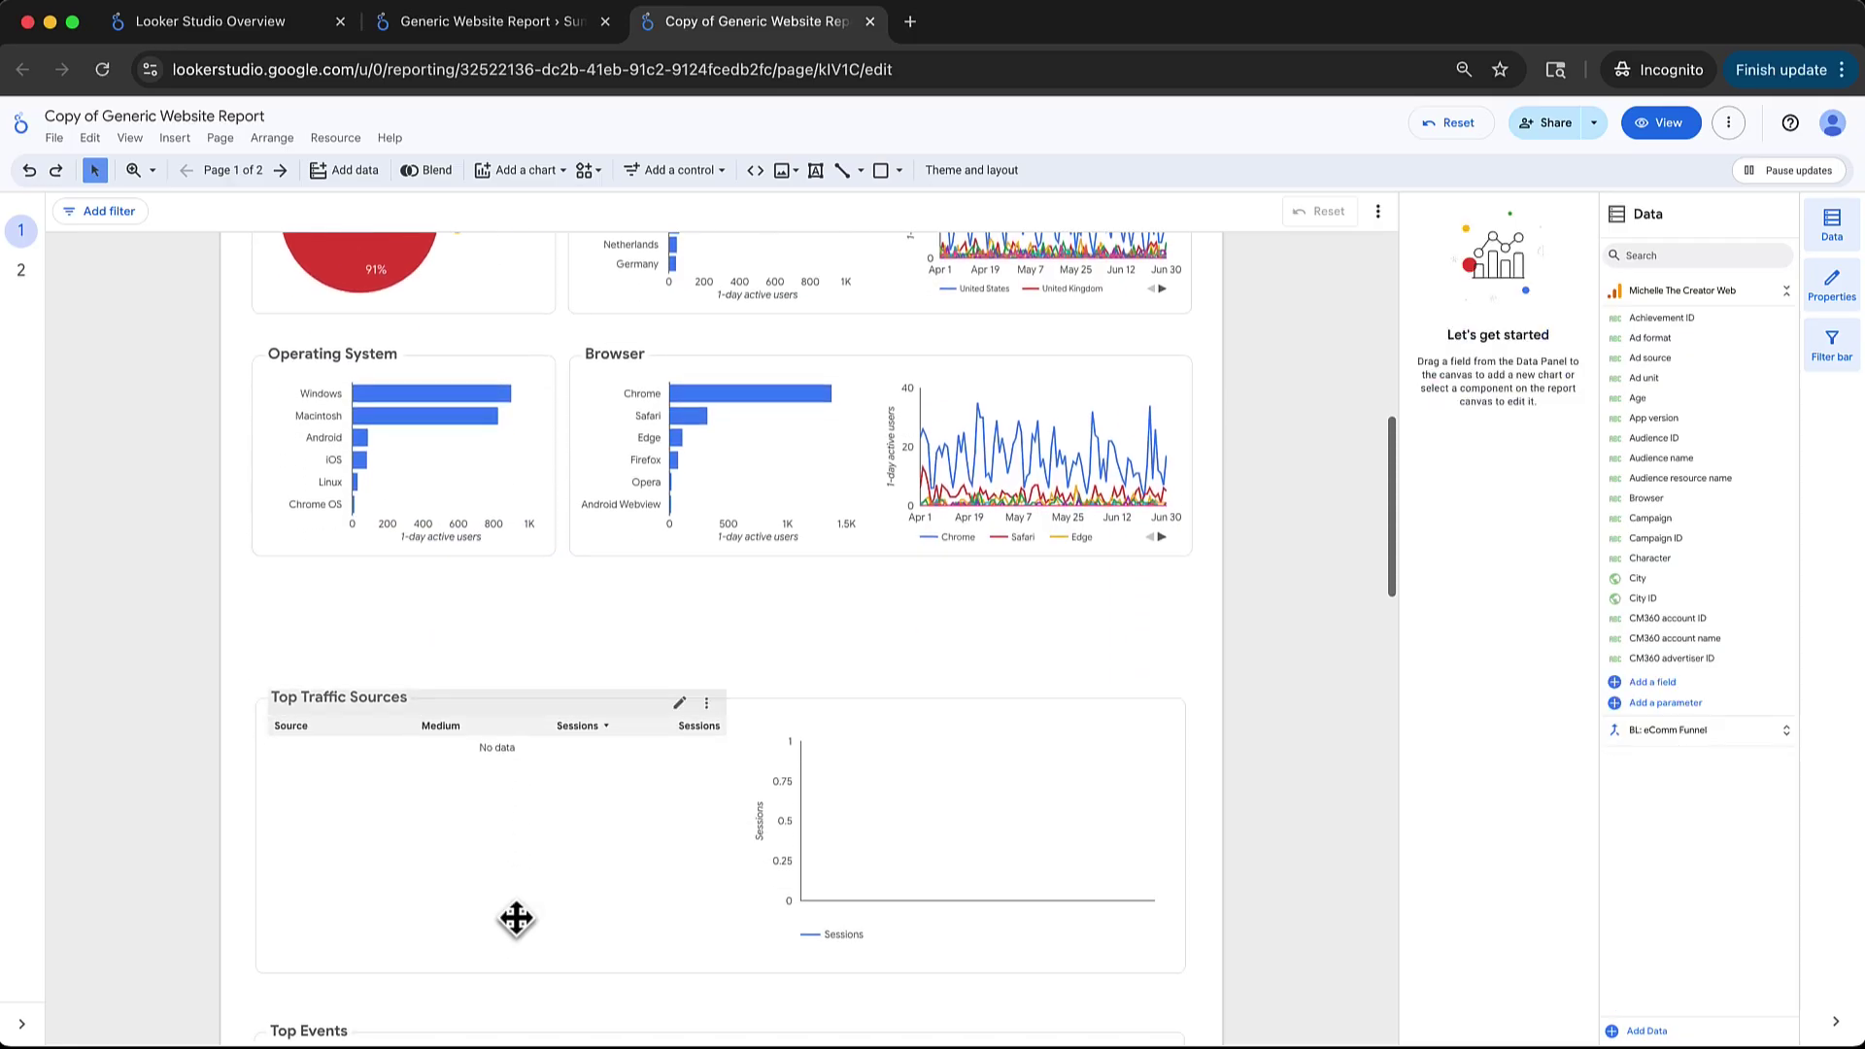
scroll(686, 590, "down", 2)
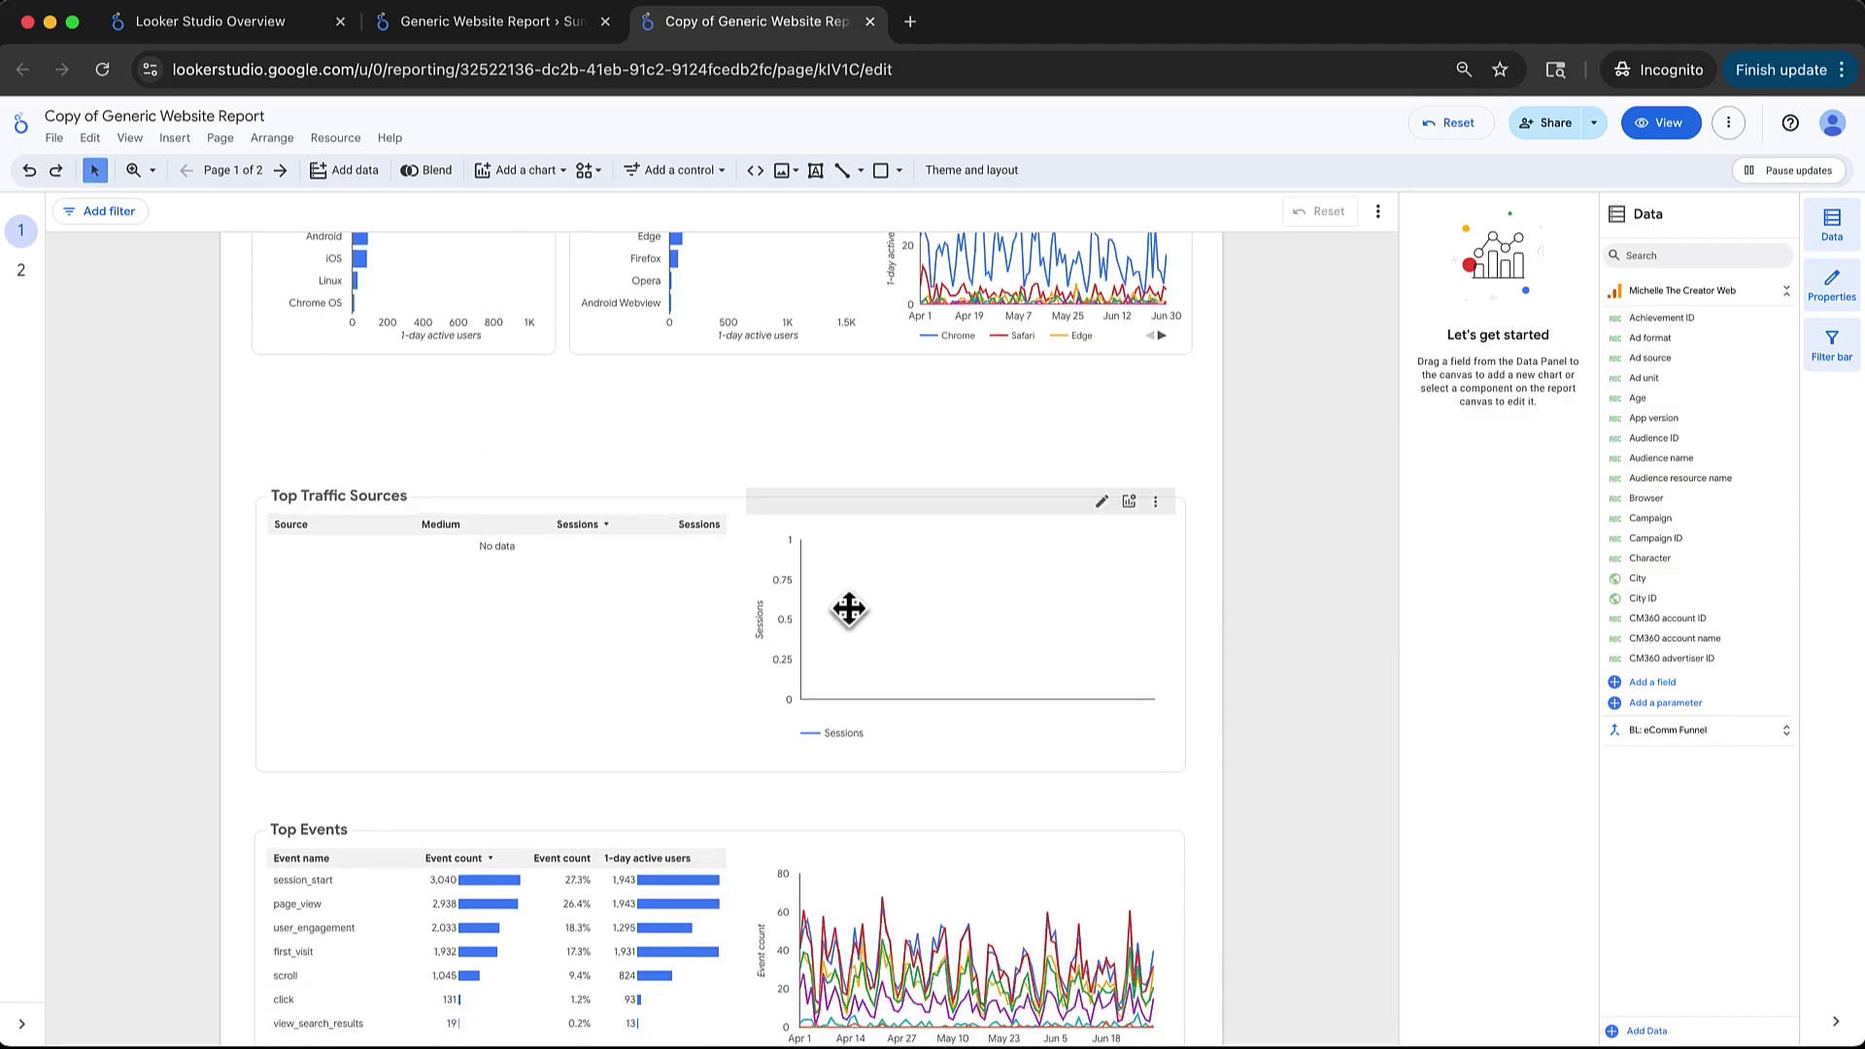
left_click(887, 641)
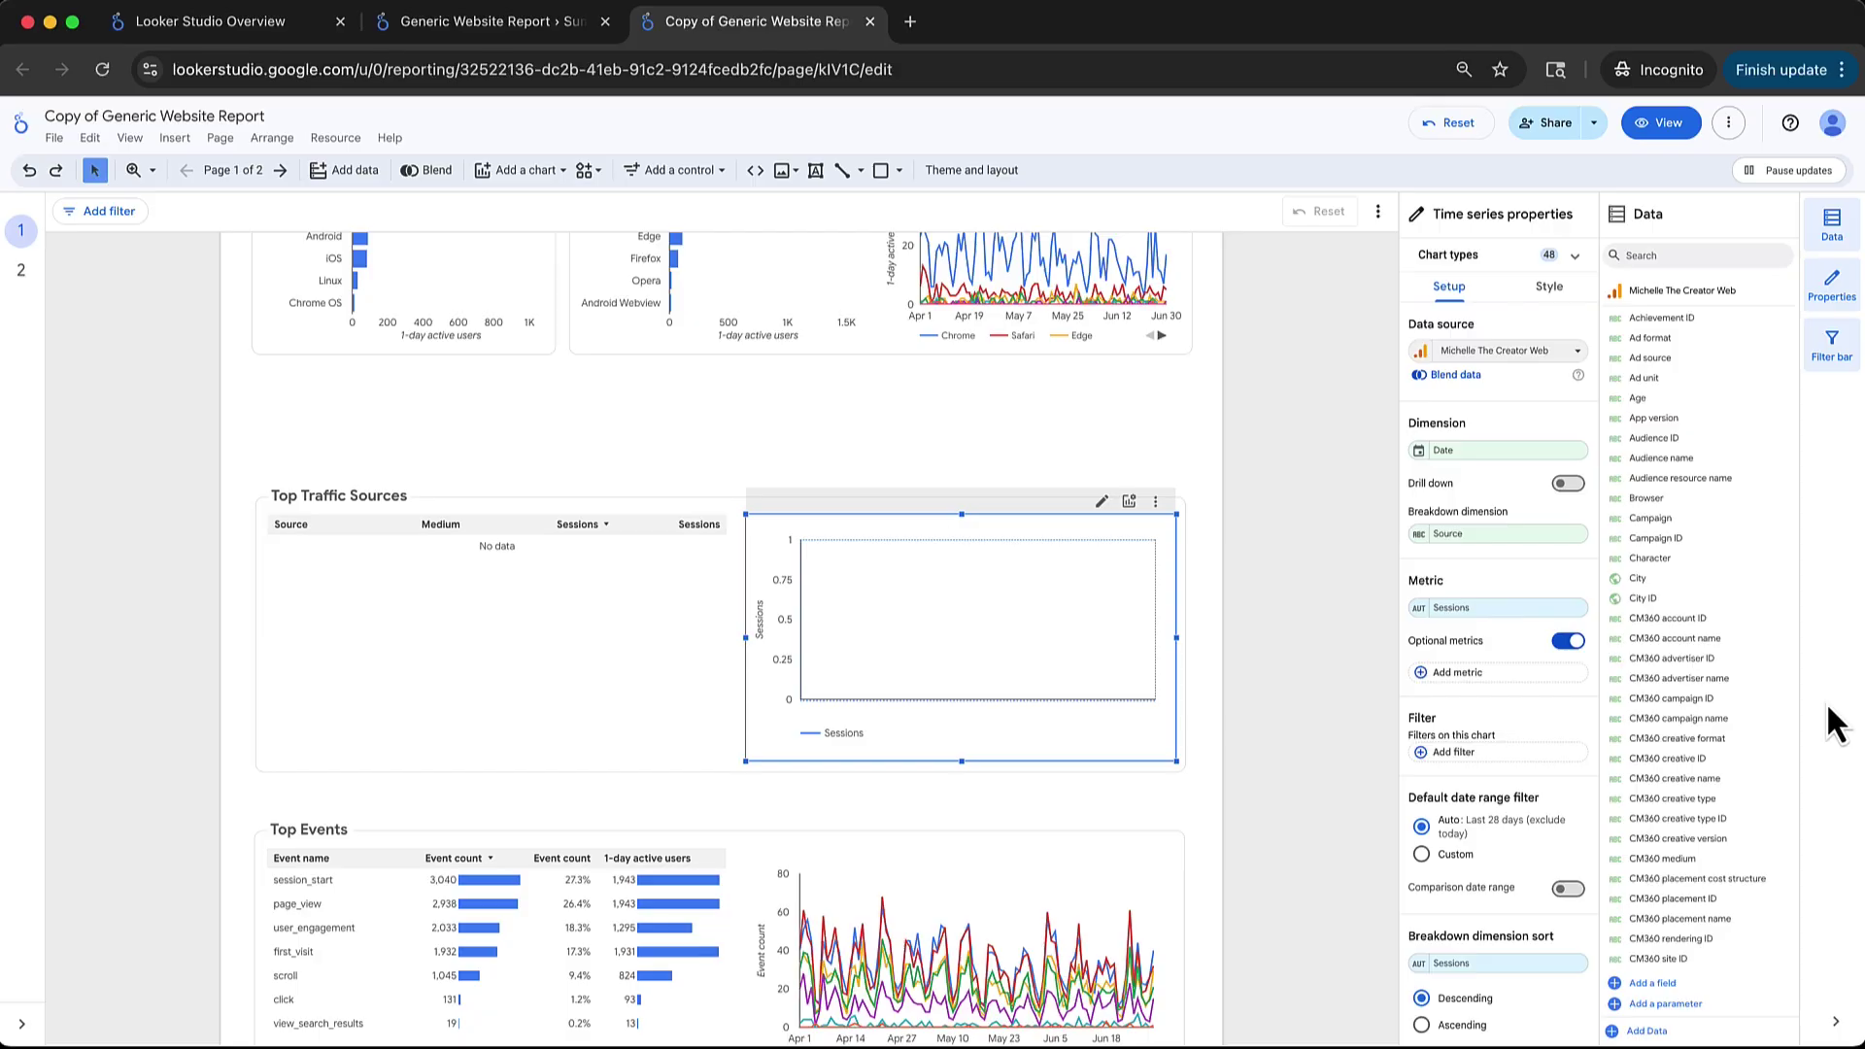
key("Delete")
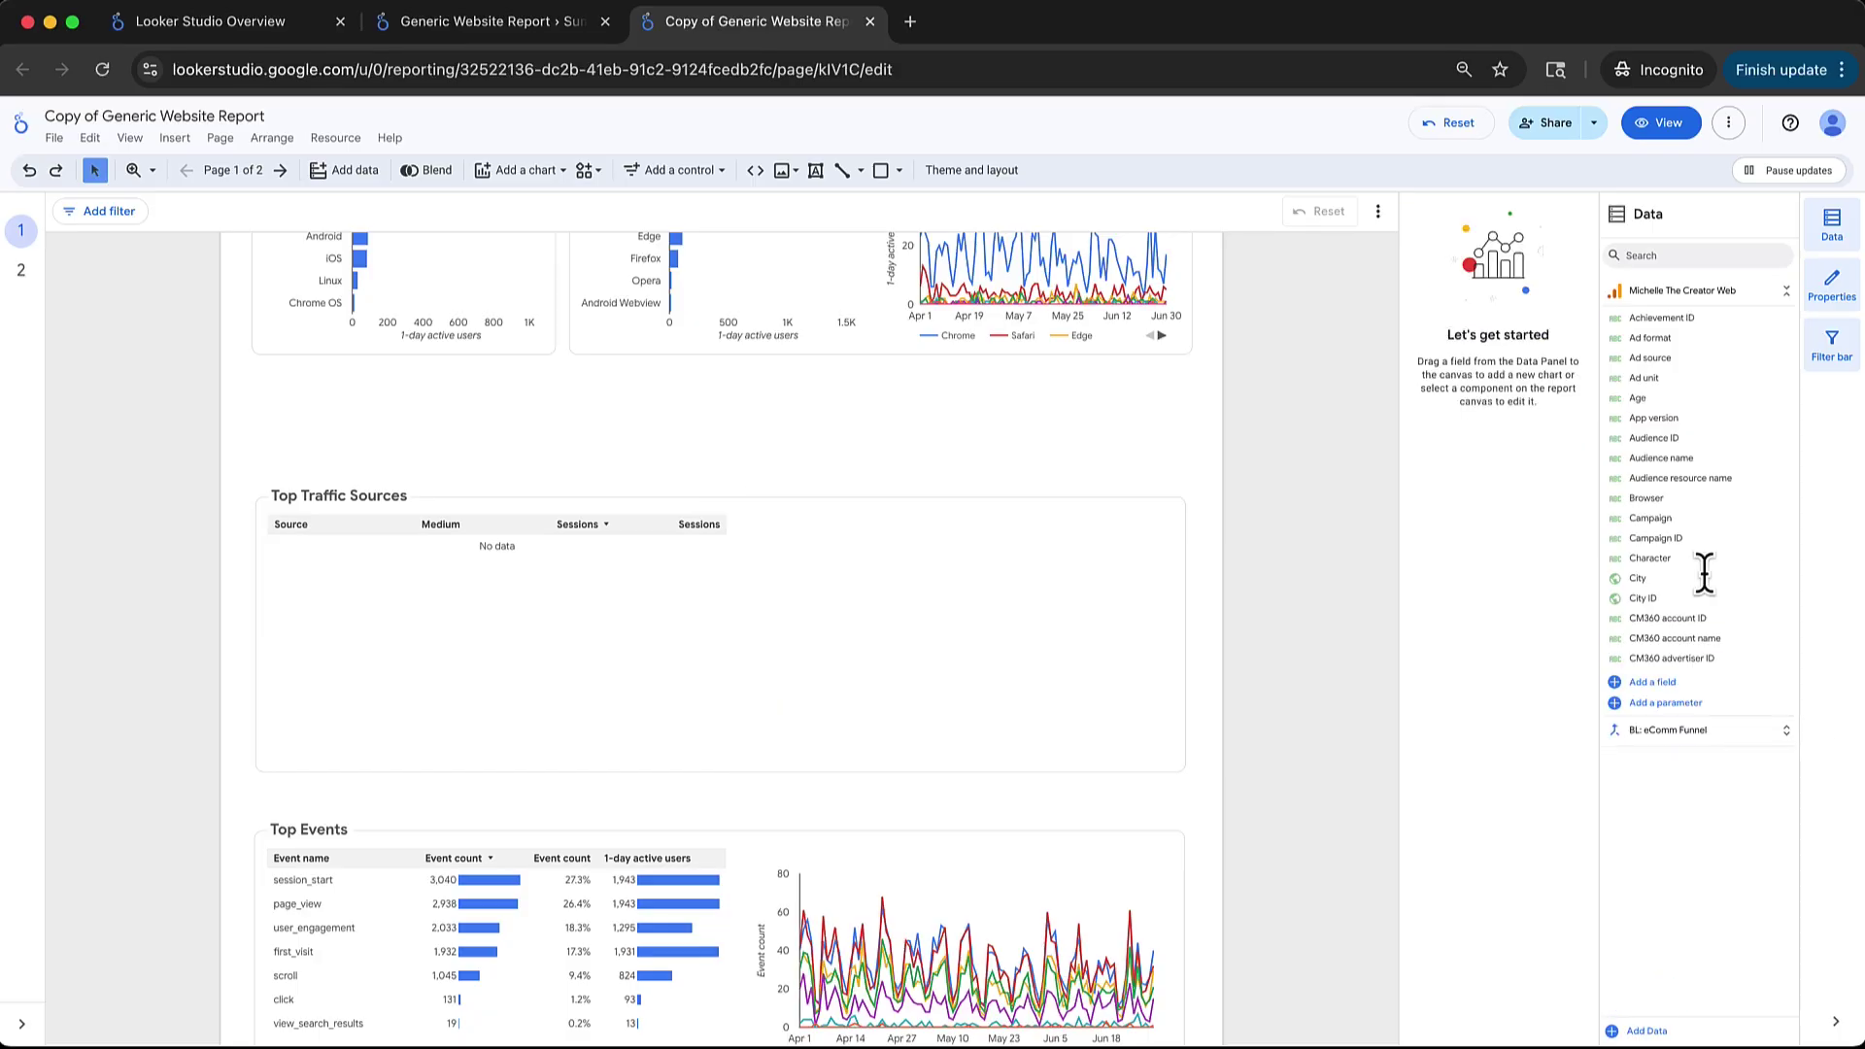
Step: Delete the Source and Medium sessions table from the Top Traffic Sources section
left_click(492, 543)
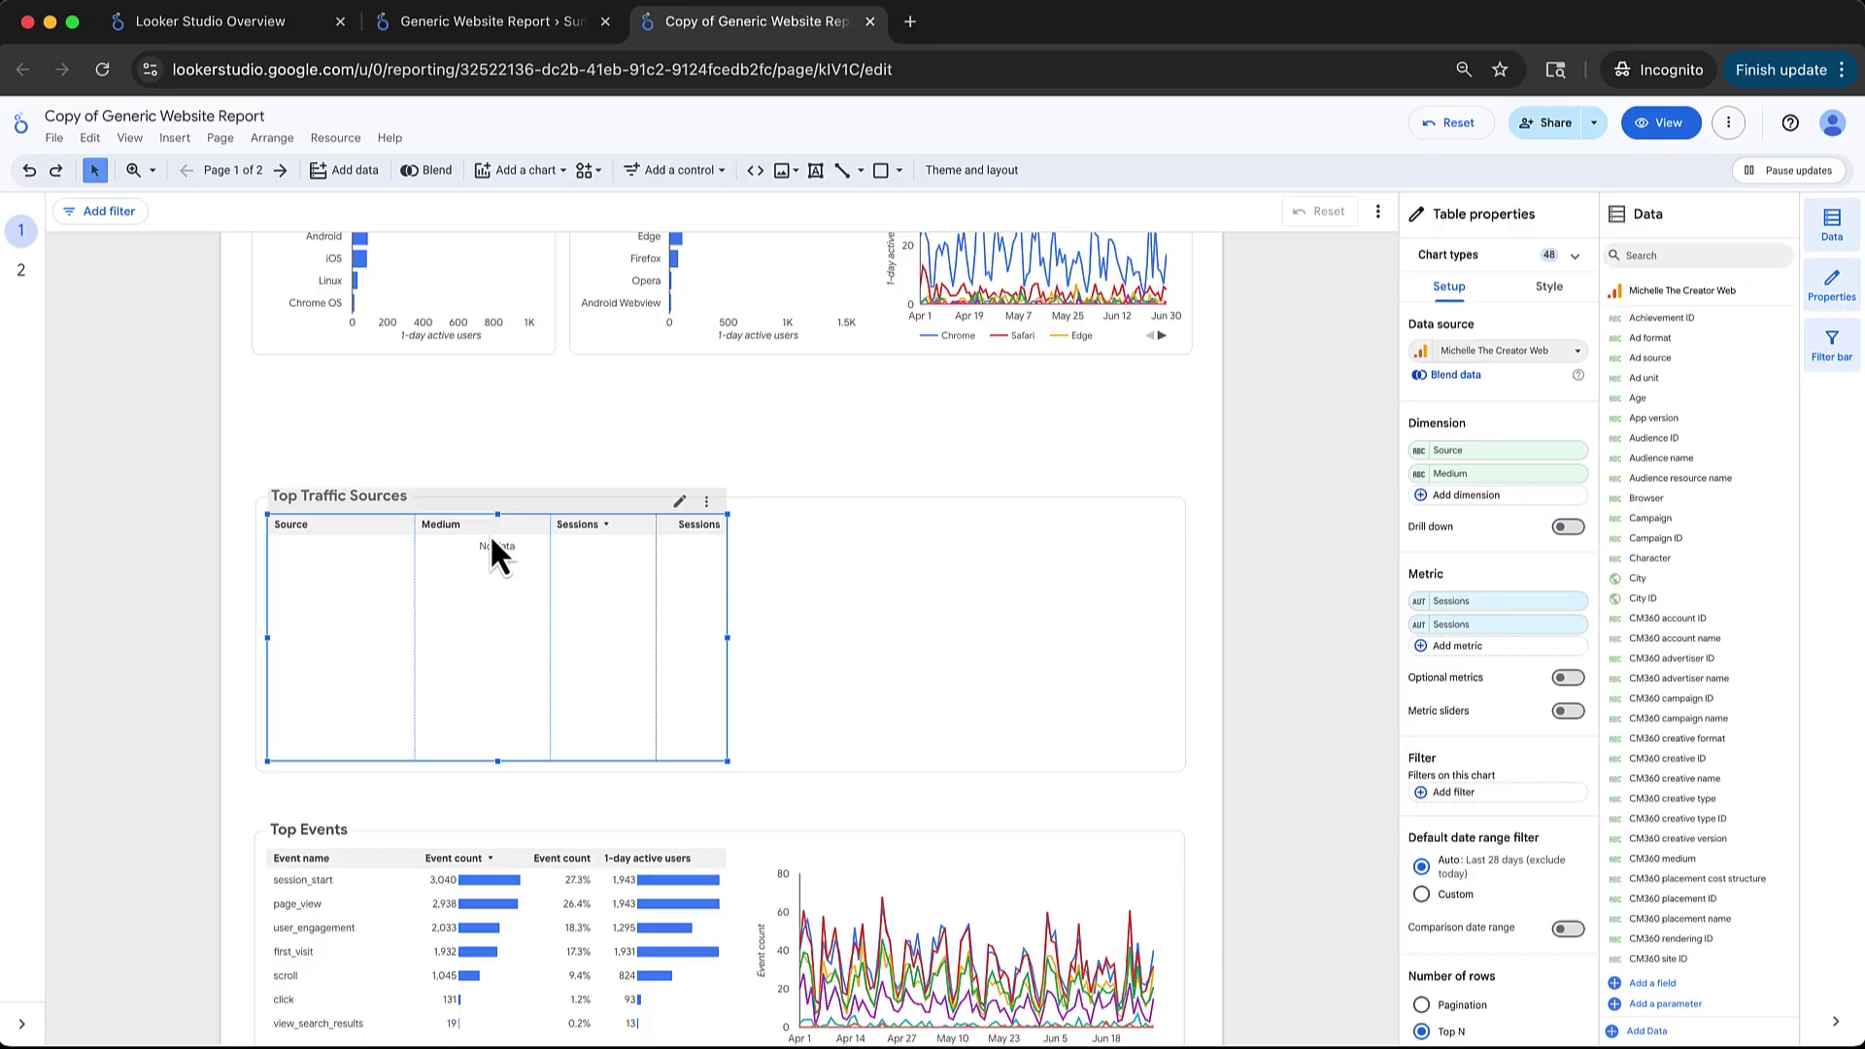
key("Delete")
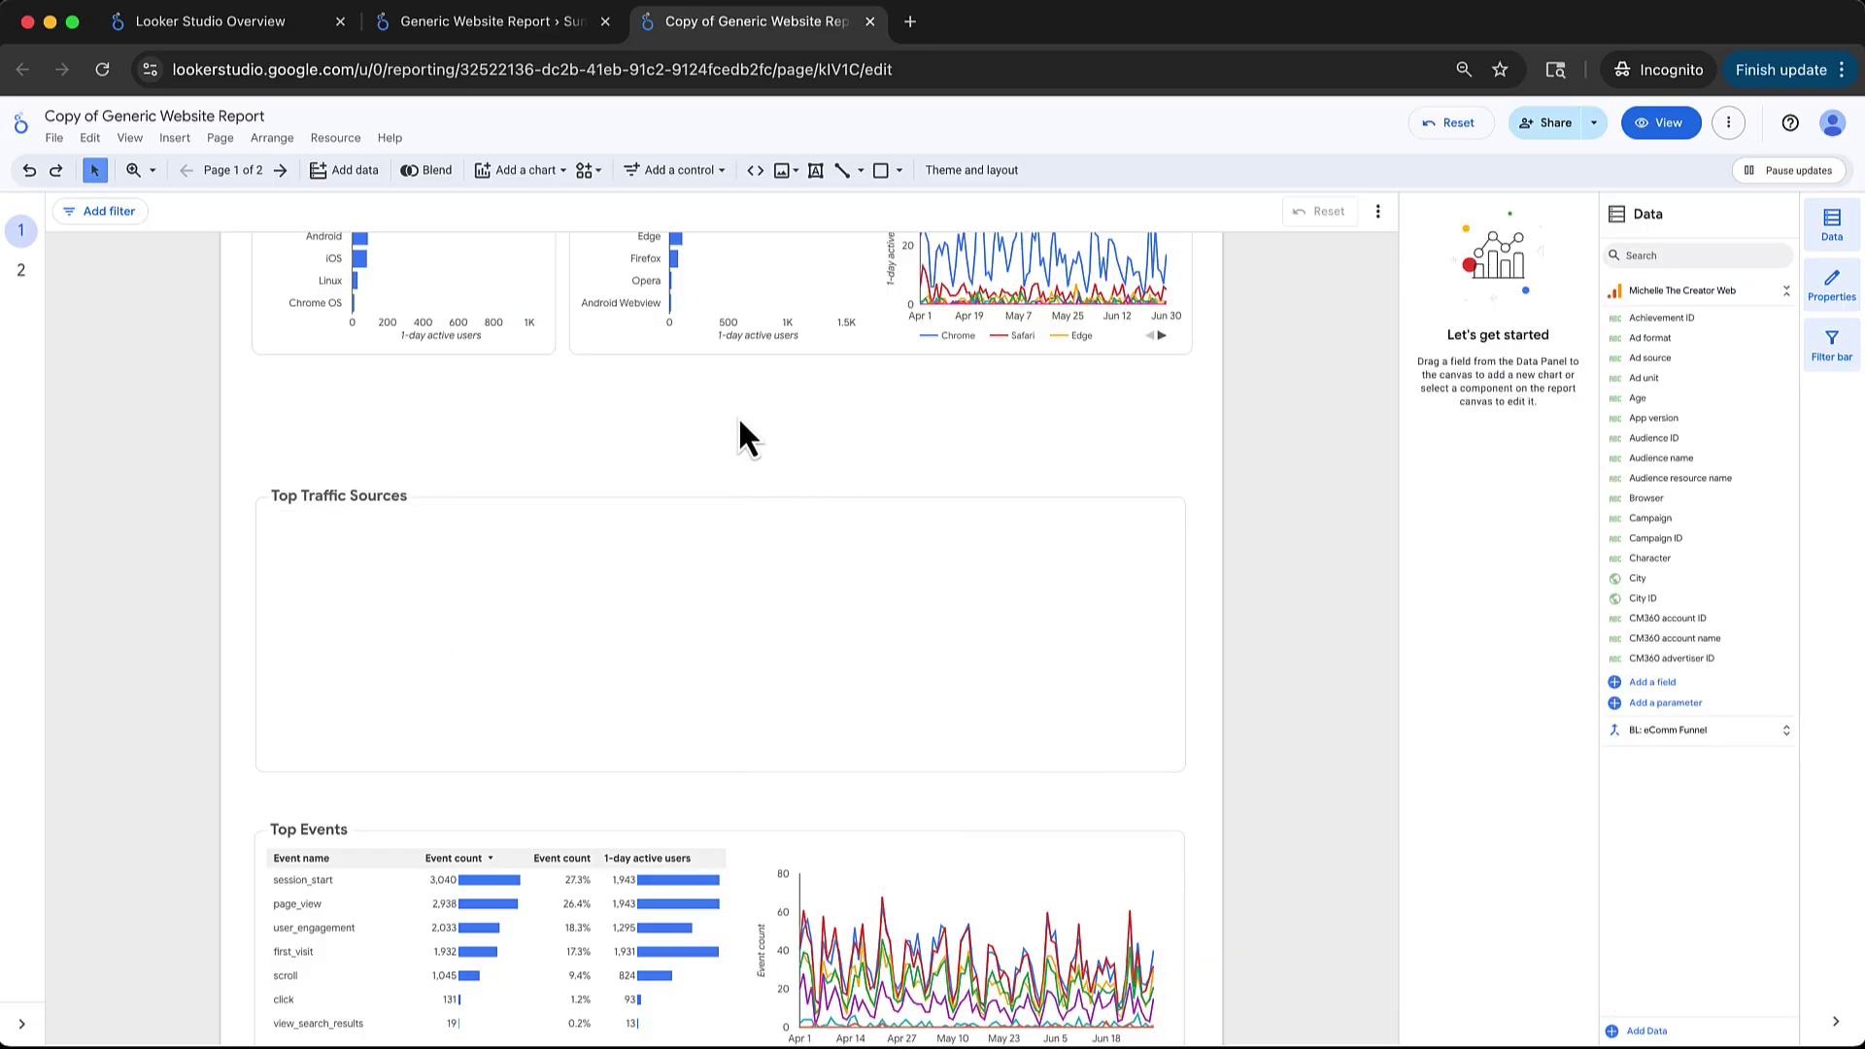
Step: Try a Google Maps chart combining country shading and a sessions layer inside the Top Traffic Sources section
left_click(529, 171)
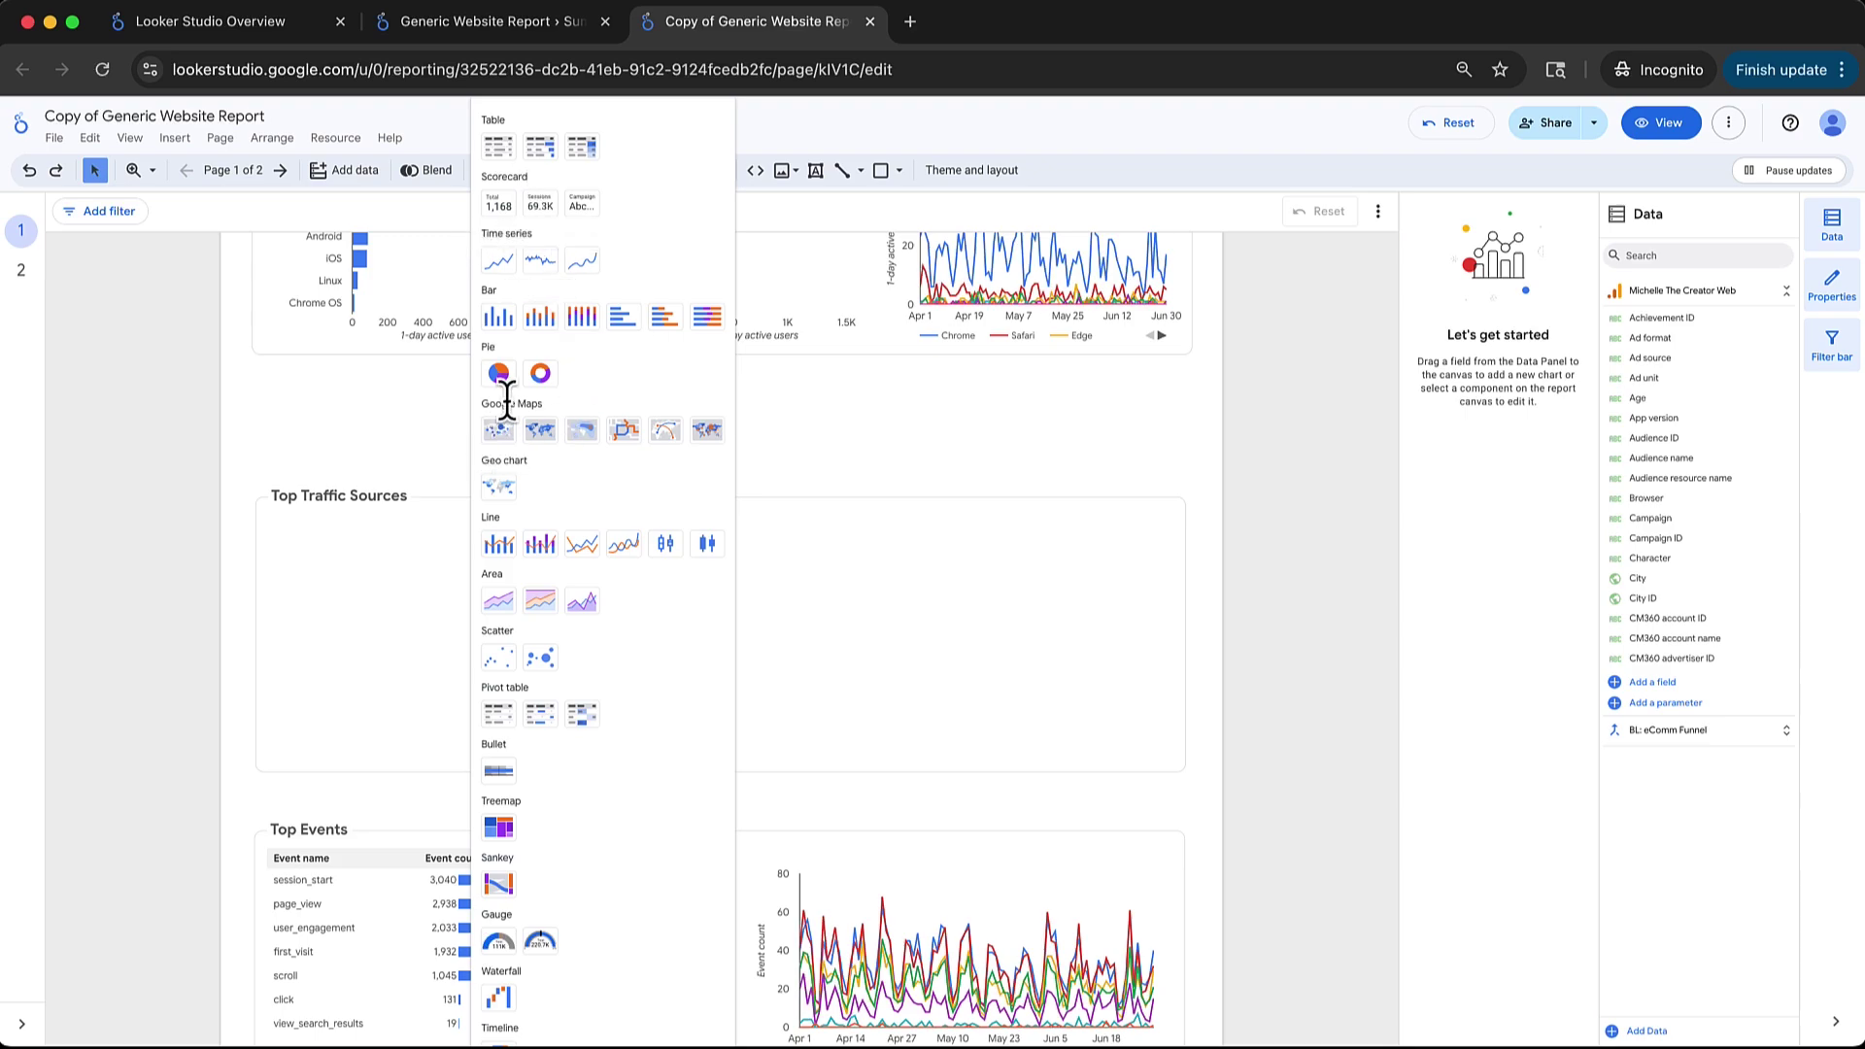
left_click(708, 435)
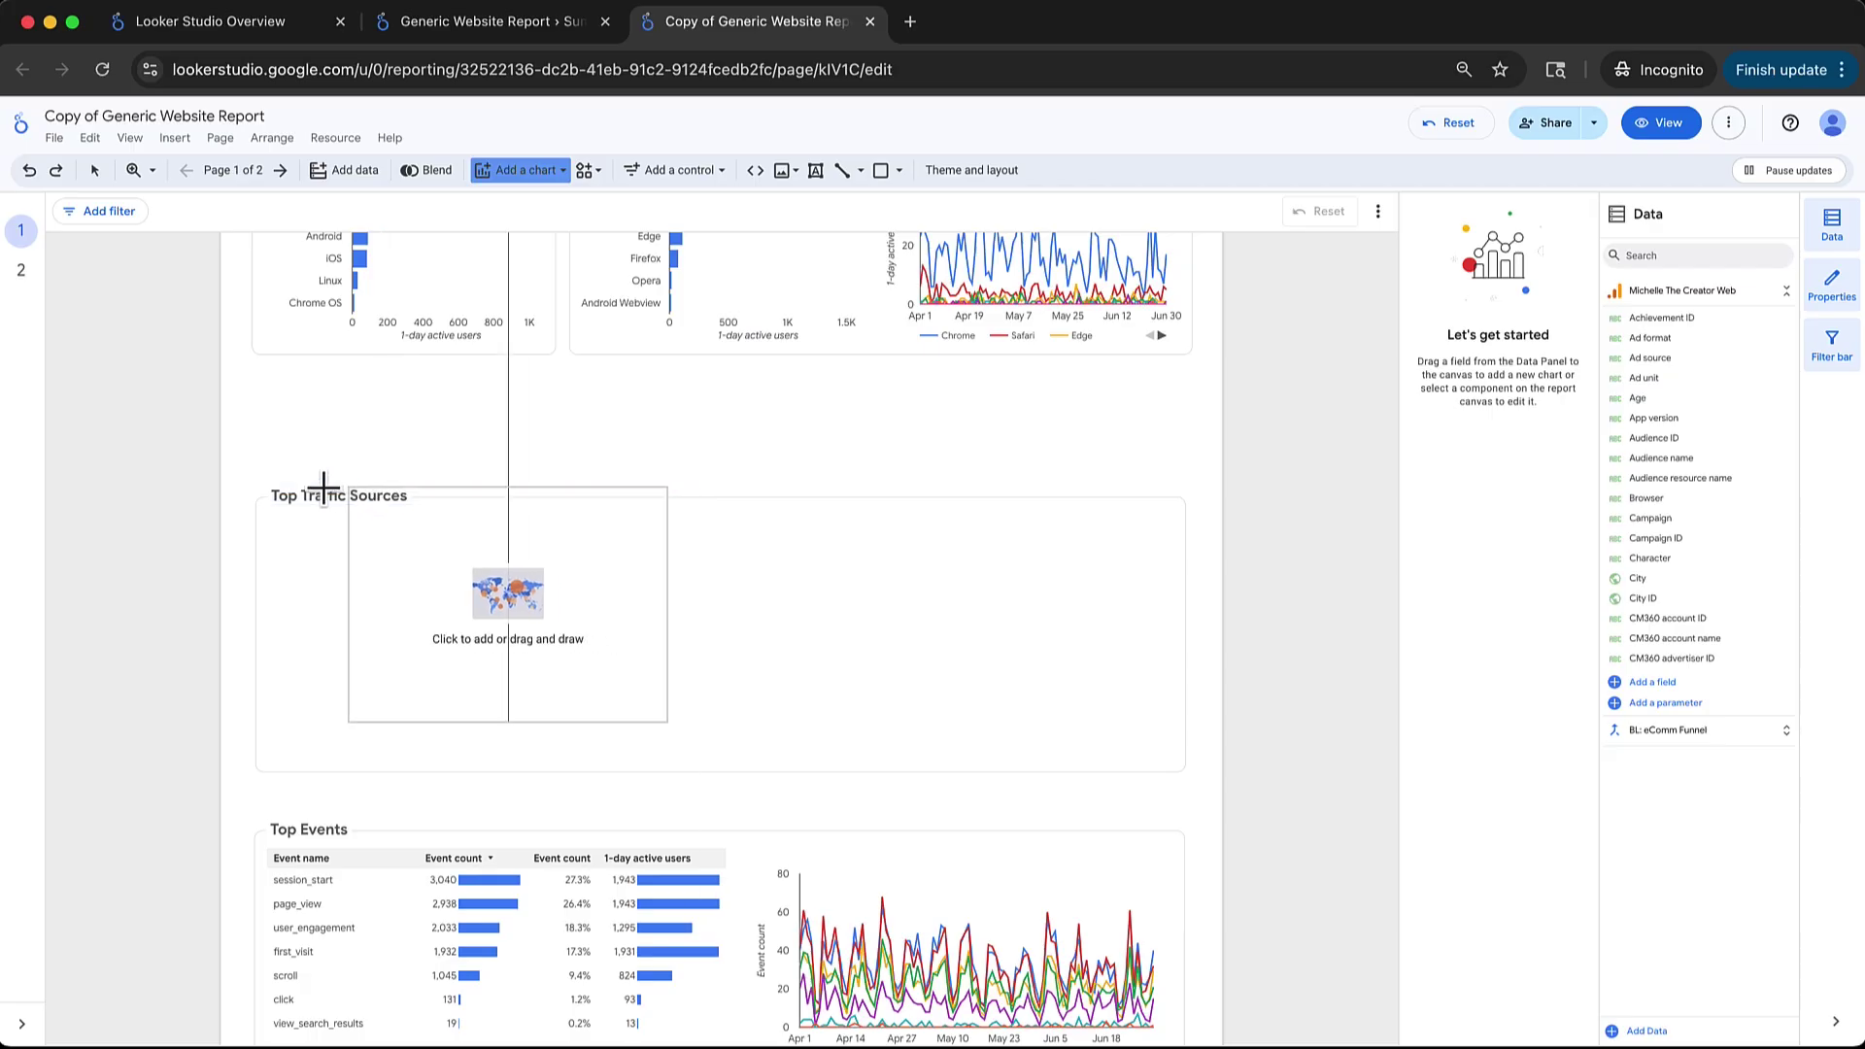
left_click(275, 520)
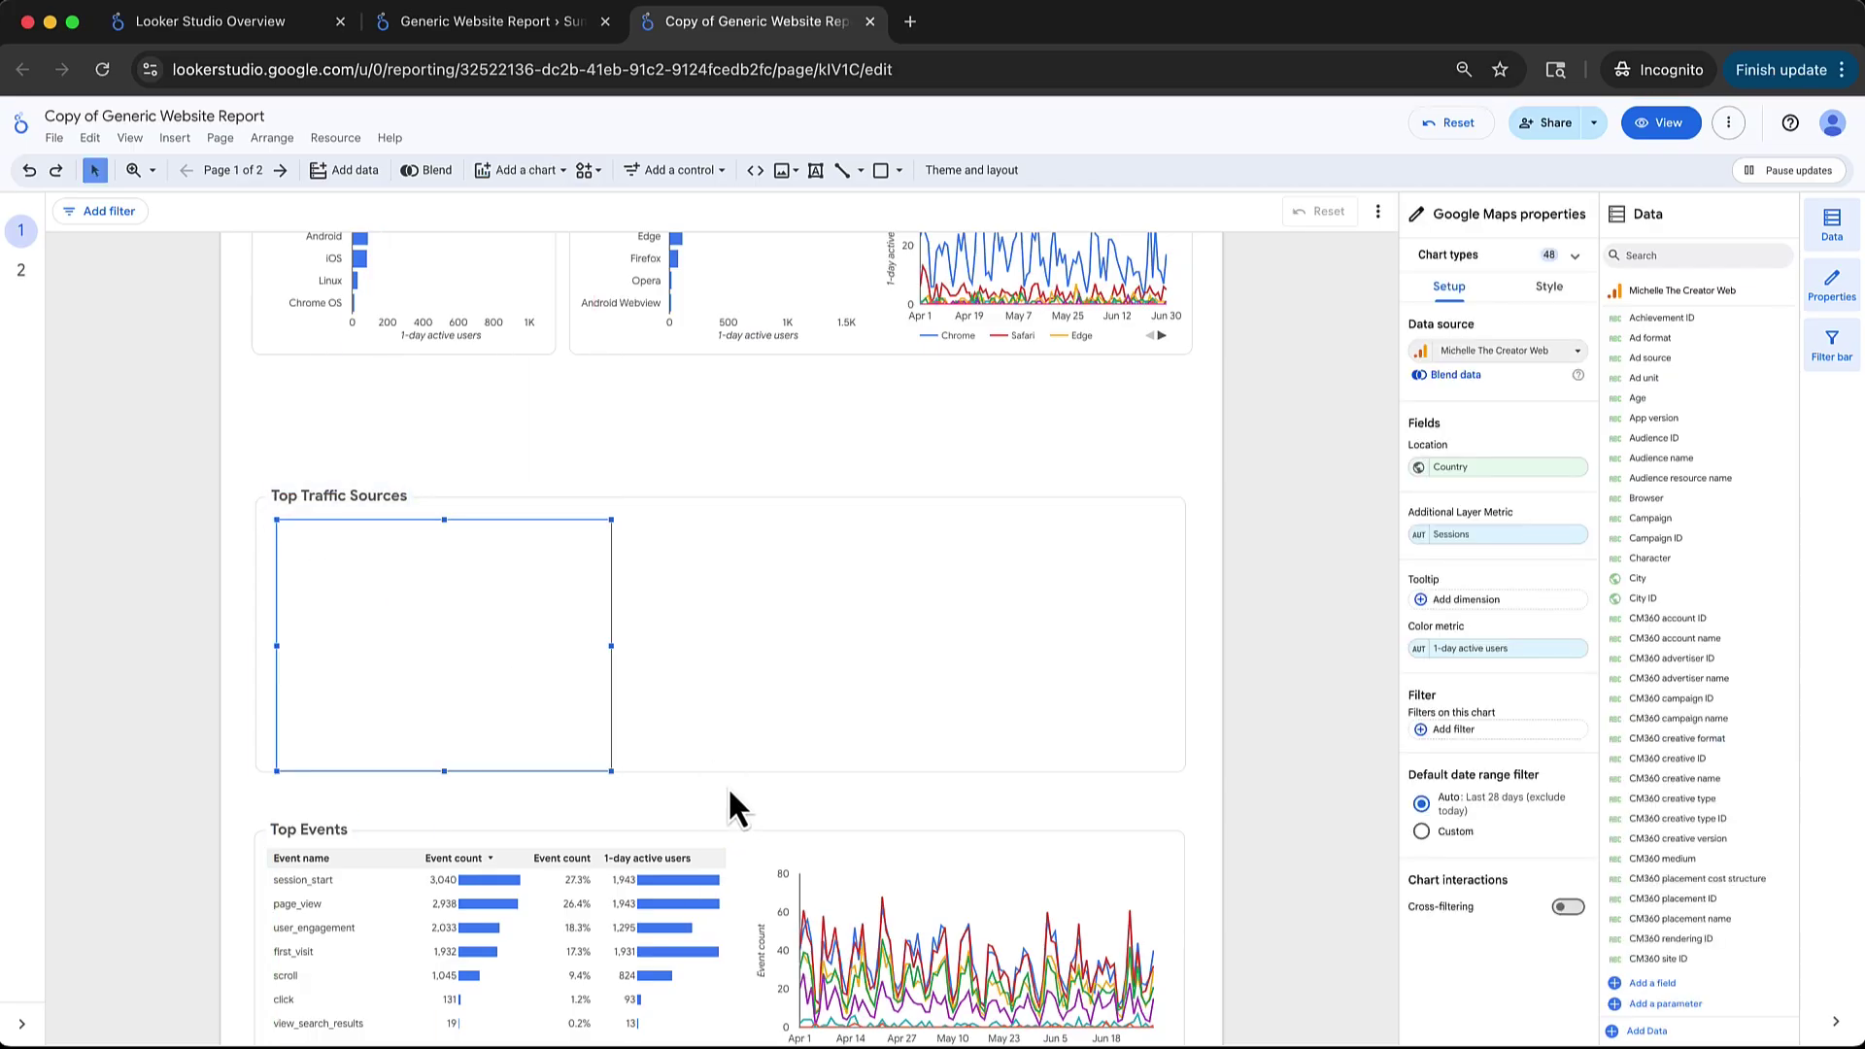
Step: Replace the map in the Top Traffic Sources section with a Google Maps bubble map
left_click(531, 180)
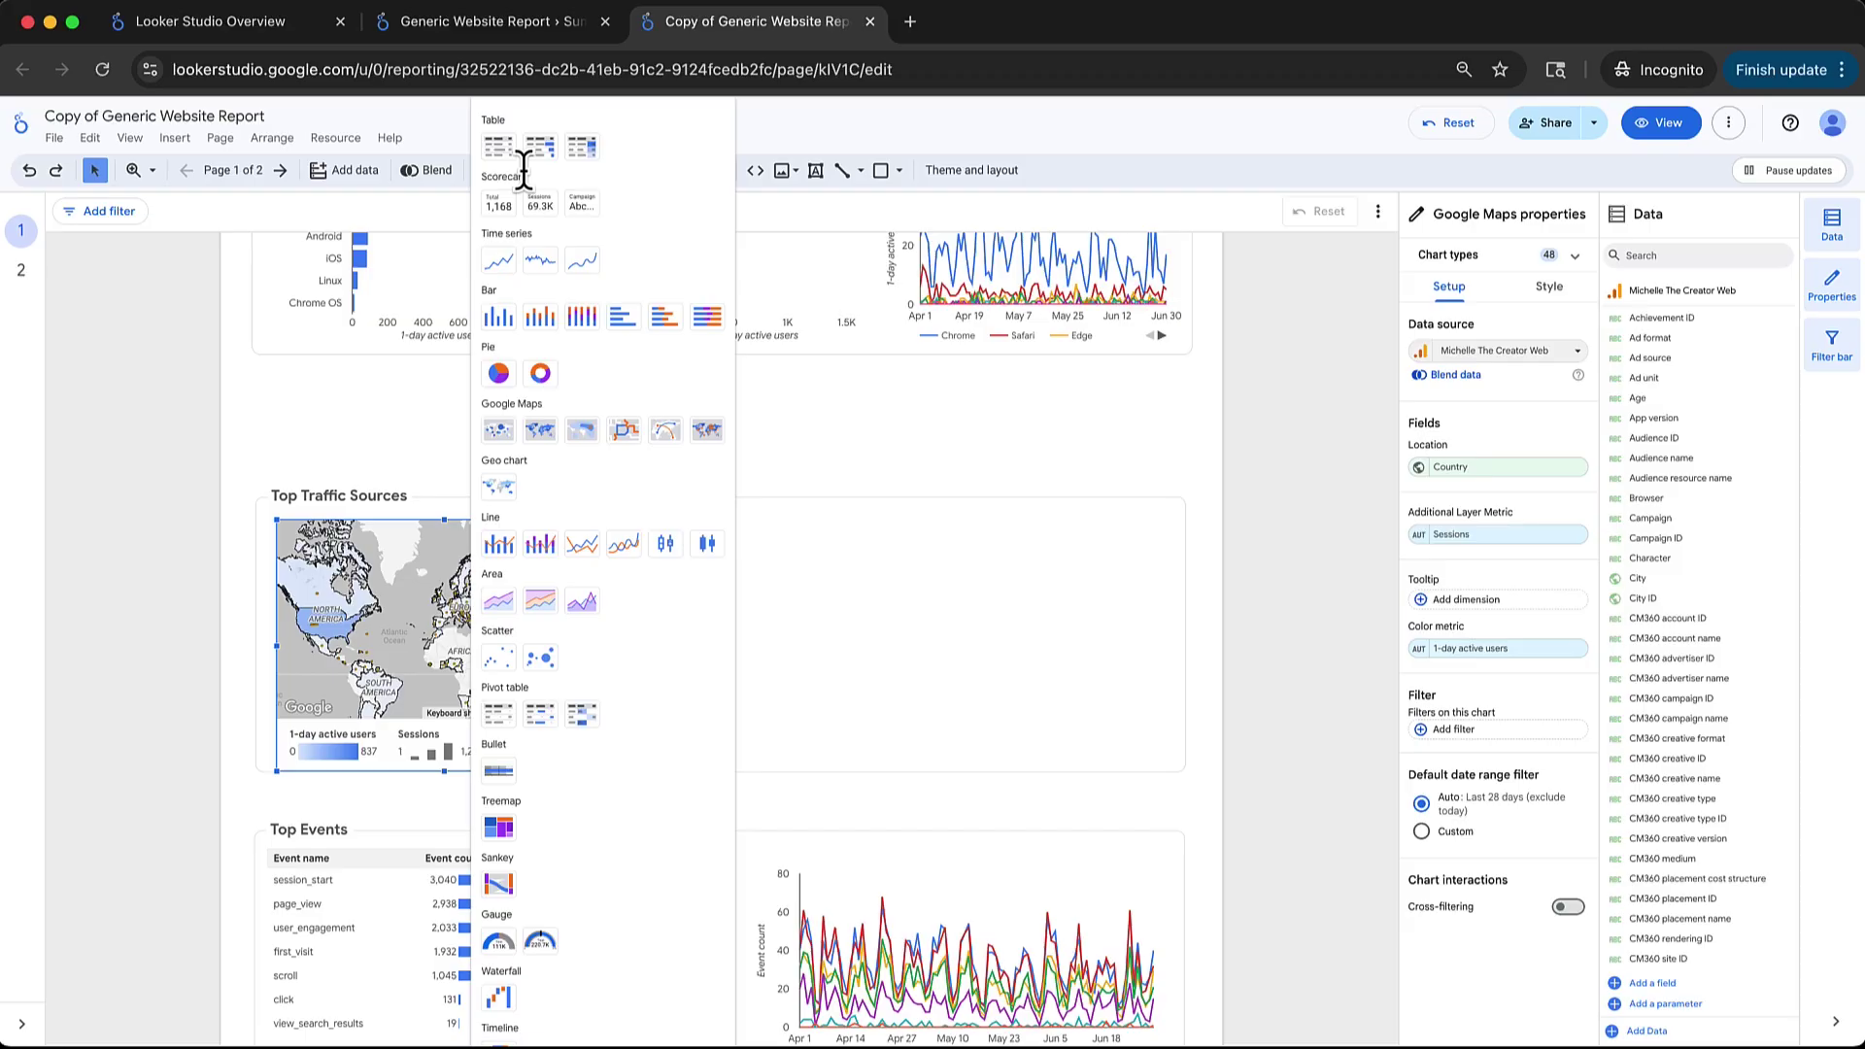
left_click(499, 433)
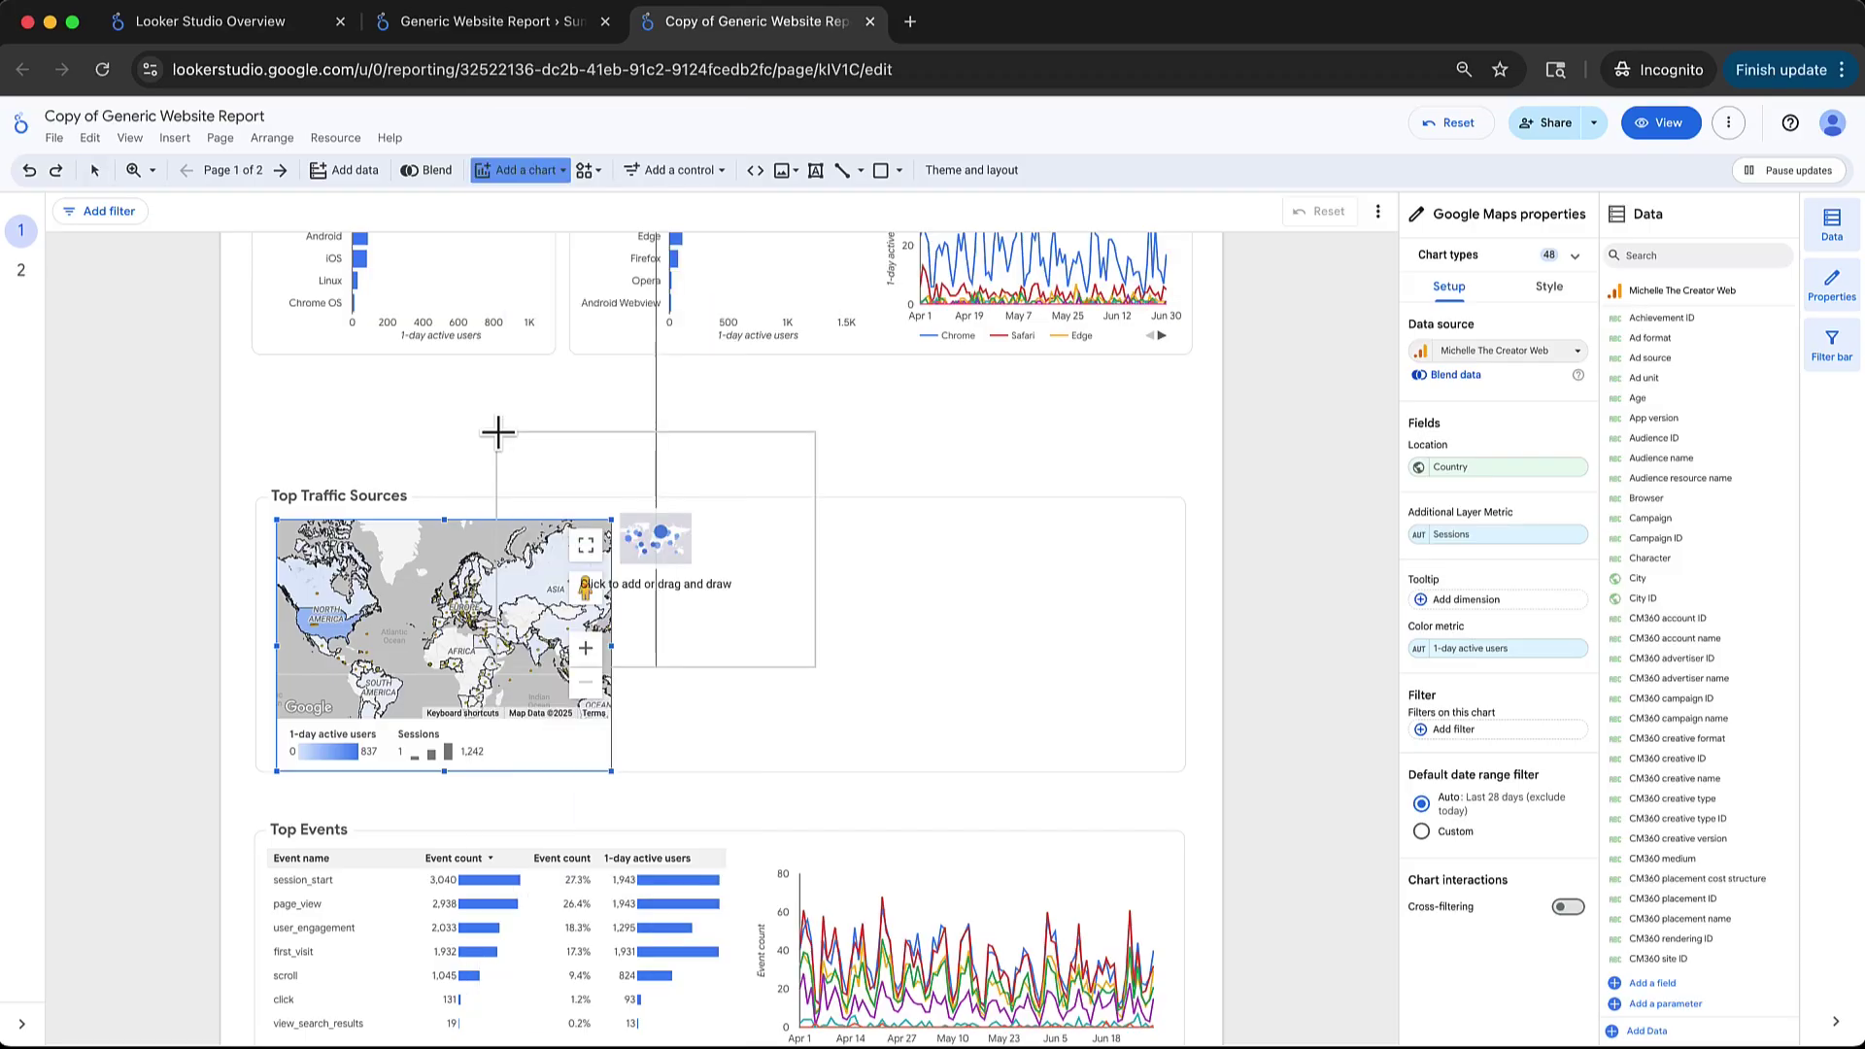
left_click(628, 521)
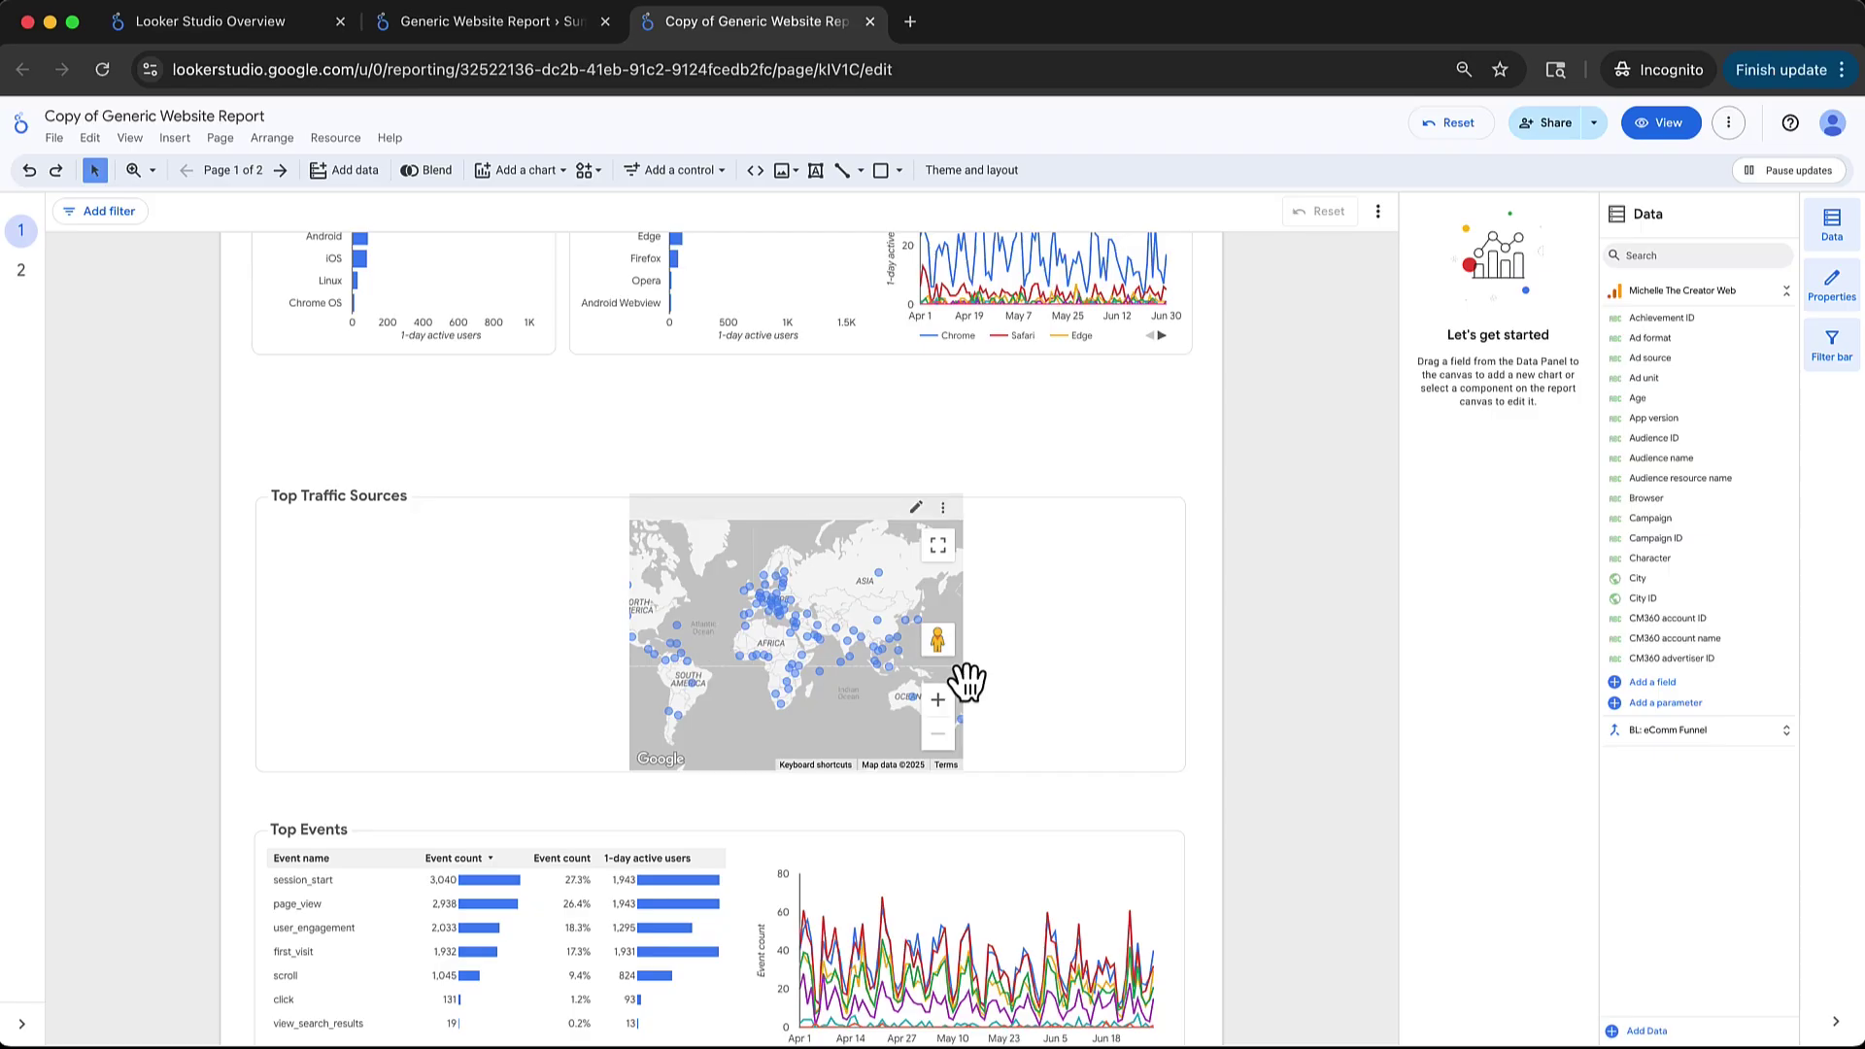
Step: Bring the Americas into view on the bubble map and move the map to the left side of the Top Traffic Sources box
left_click_drag(820, 712, 470, 690)
left_click_drag(805, 667, 824, 699)
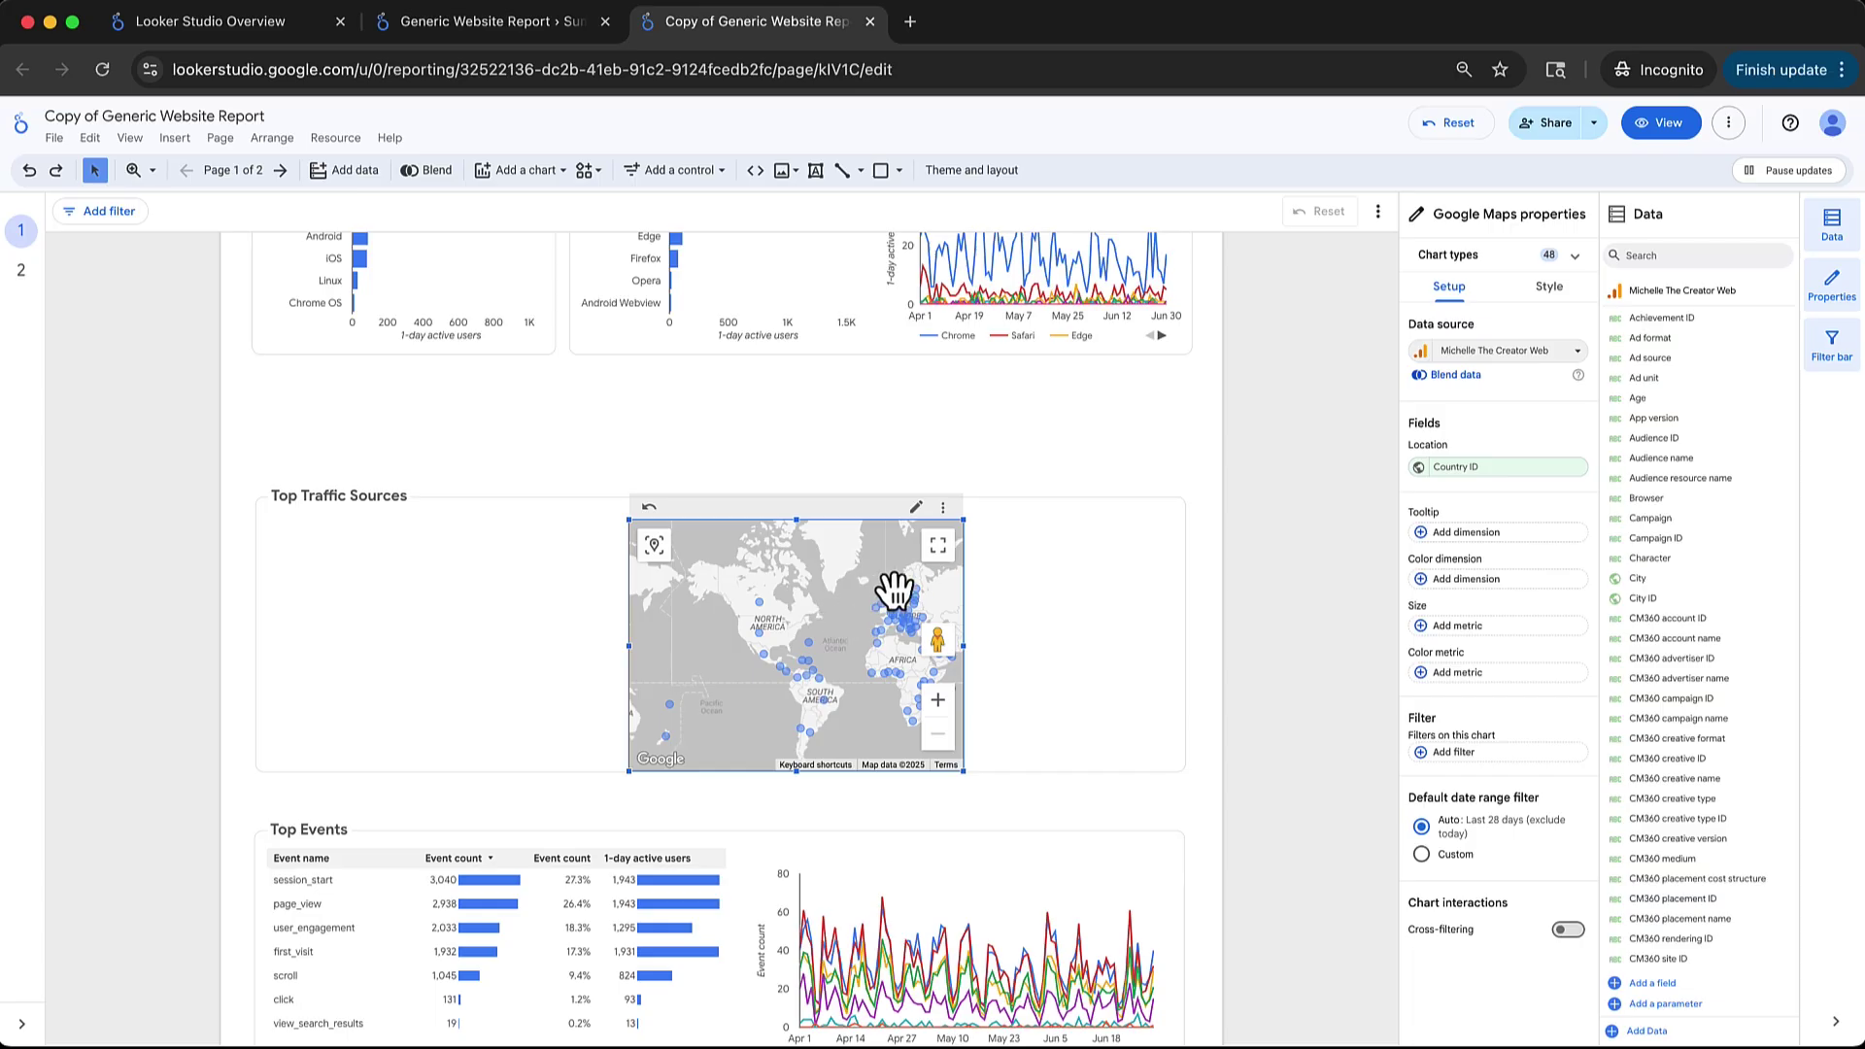
left_click(1033, 667)
left_click_drag(957, 679, 911, 707)
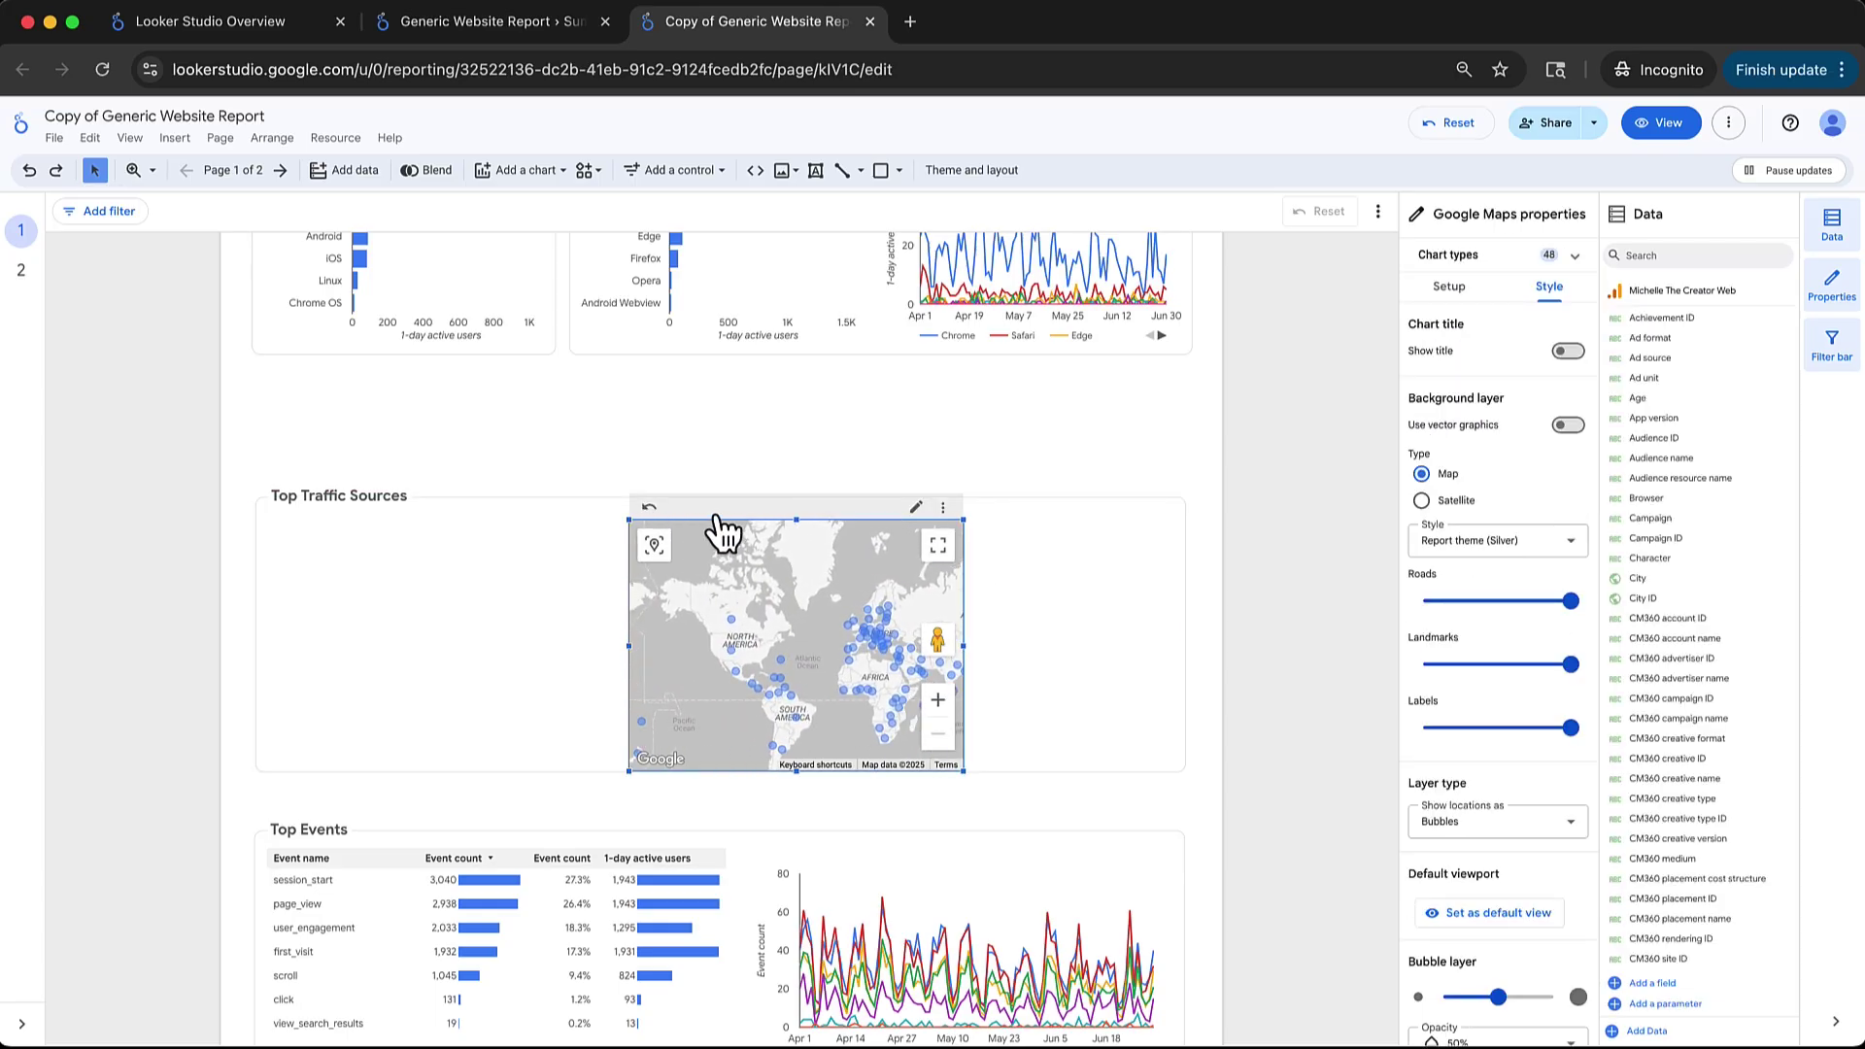
left_click_drag(719, 523, 367, 516)
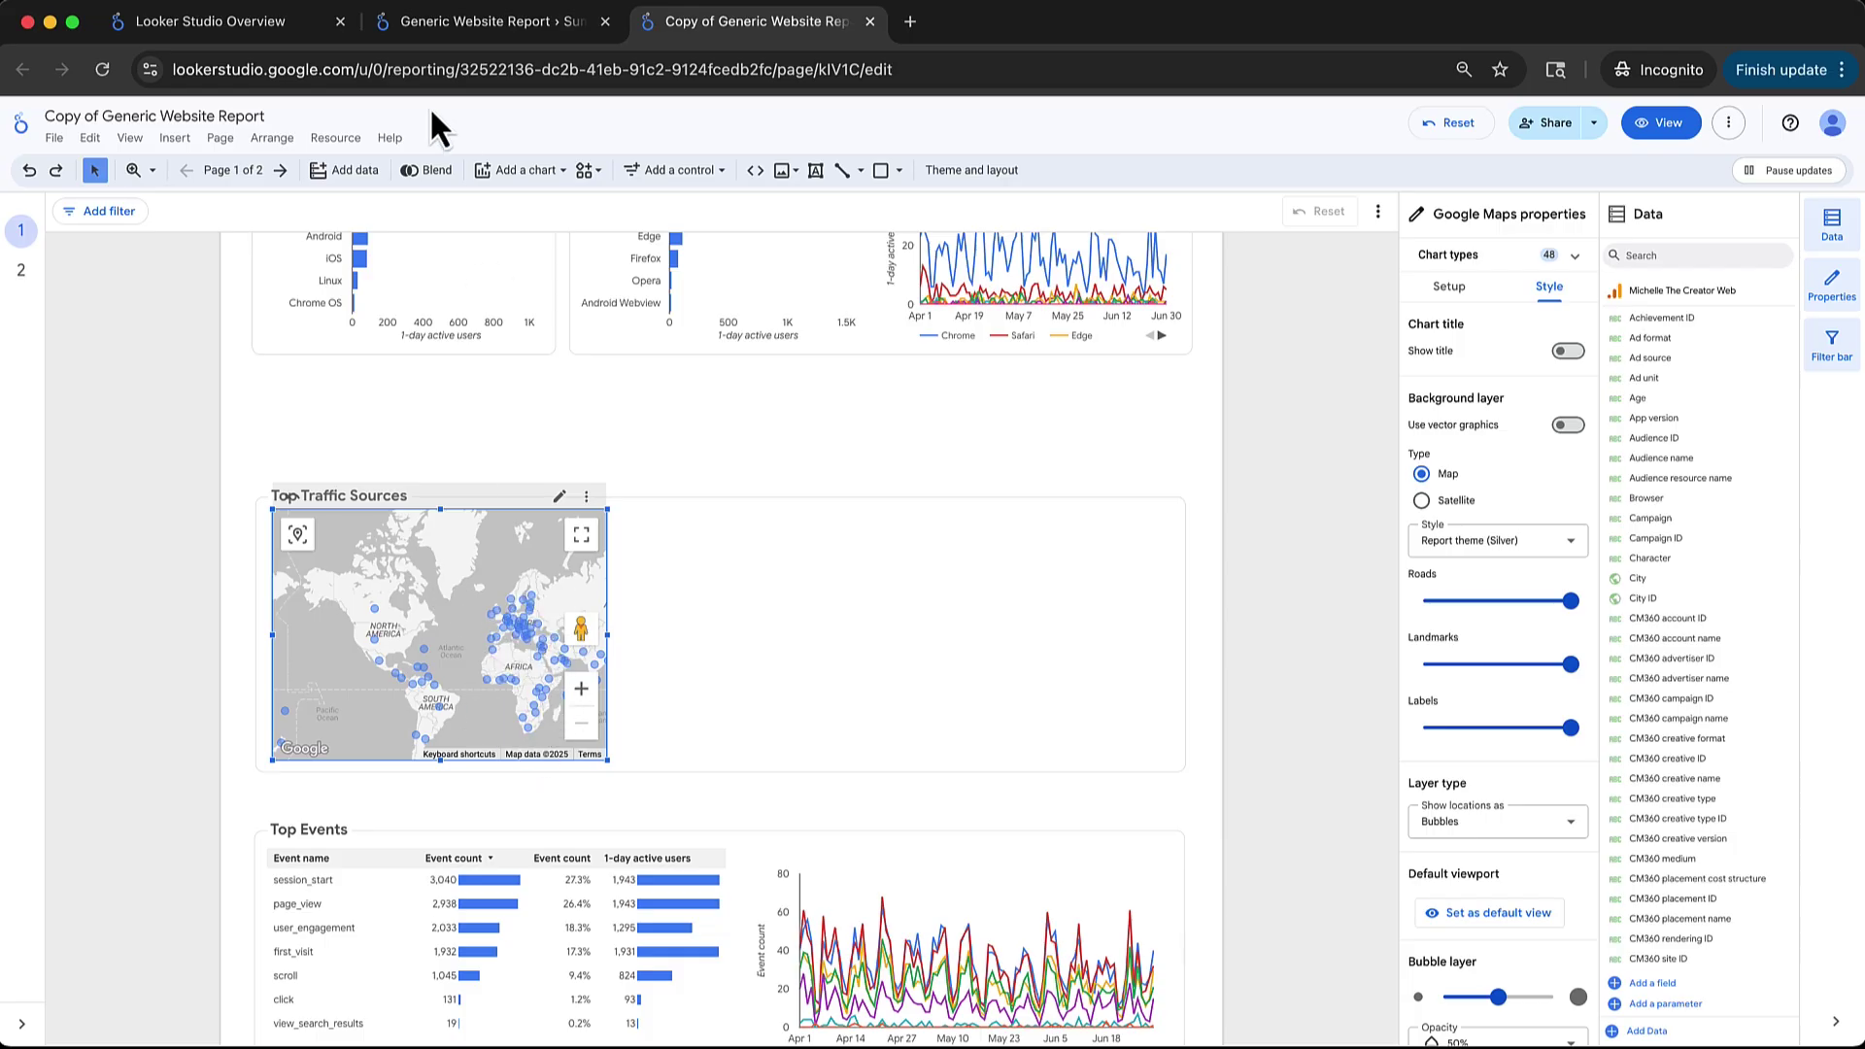
Step: Add a plain table directly beside the bubble map in the Top Traffic Sources section
left_click(524, 171)
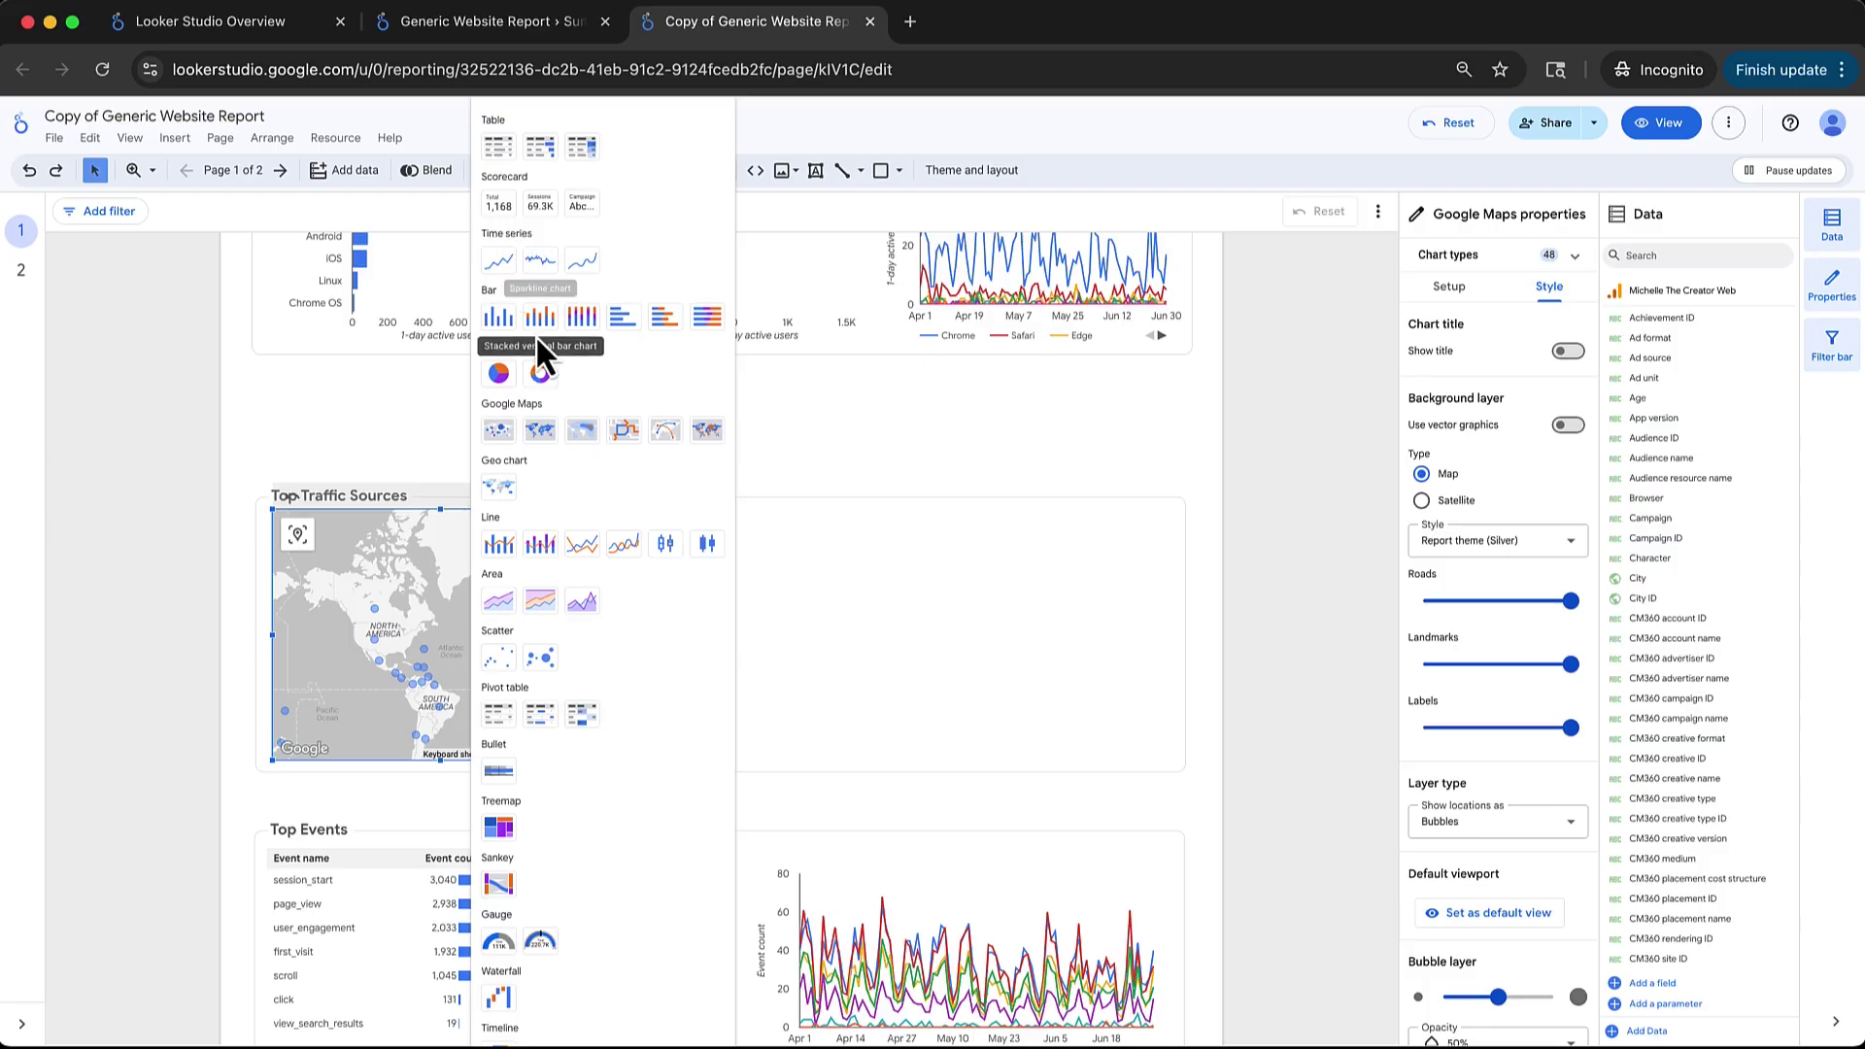
left_click(497, 148)
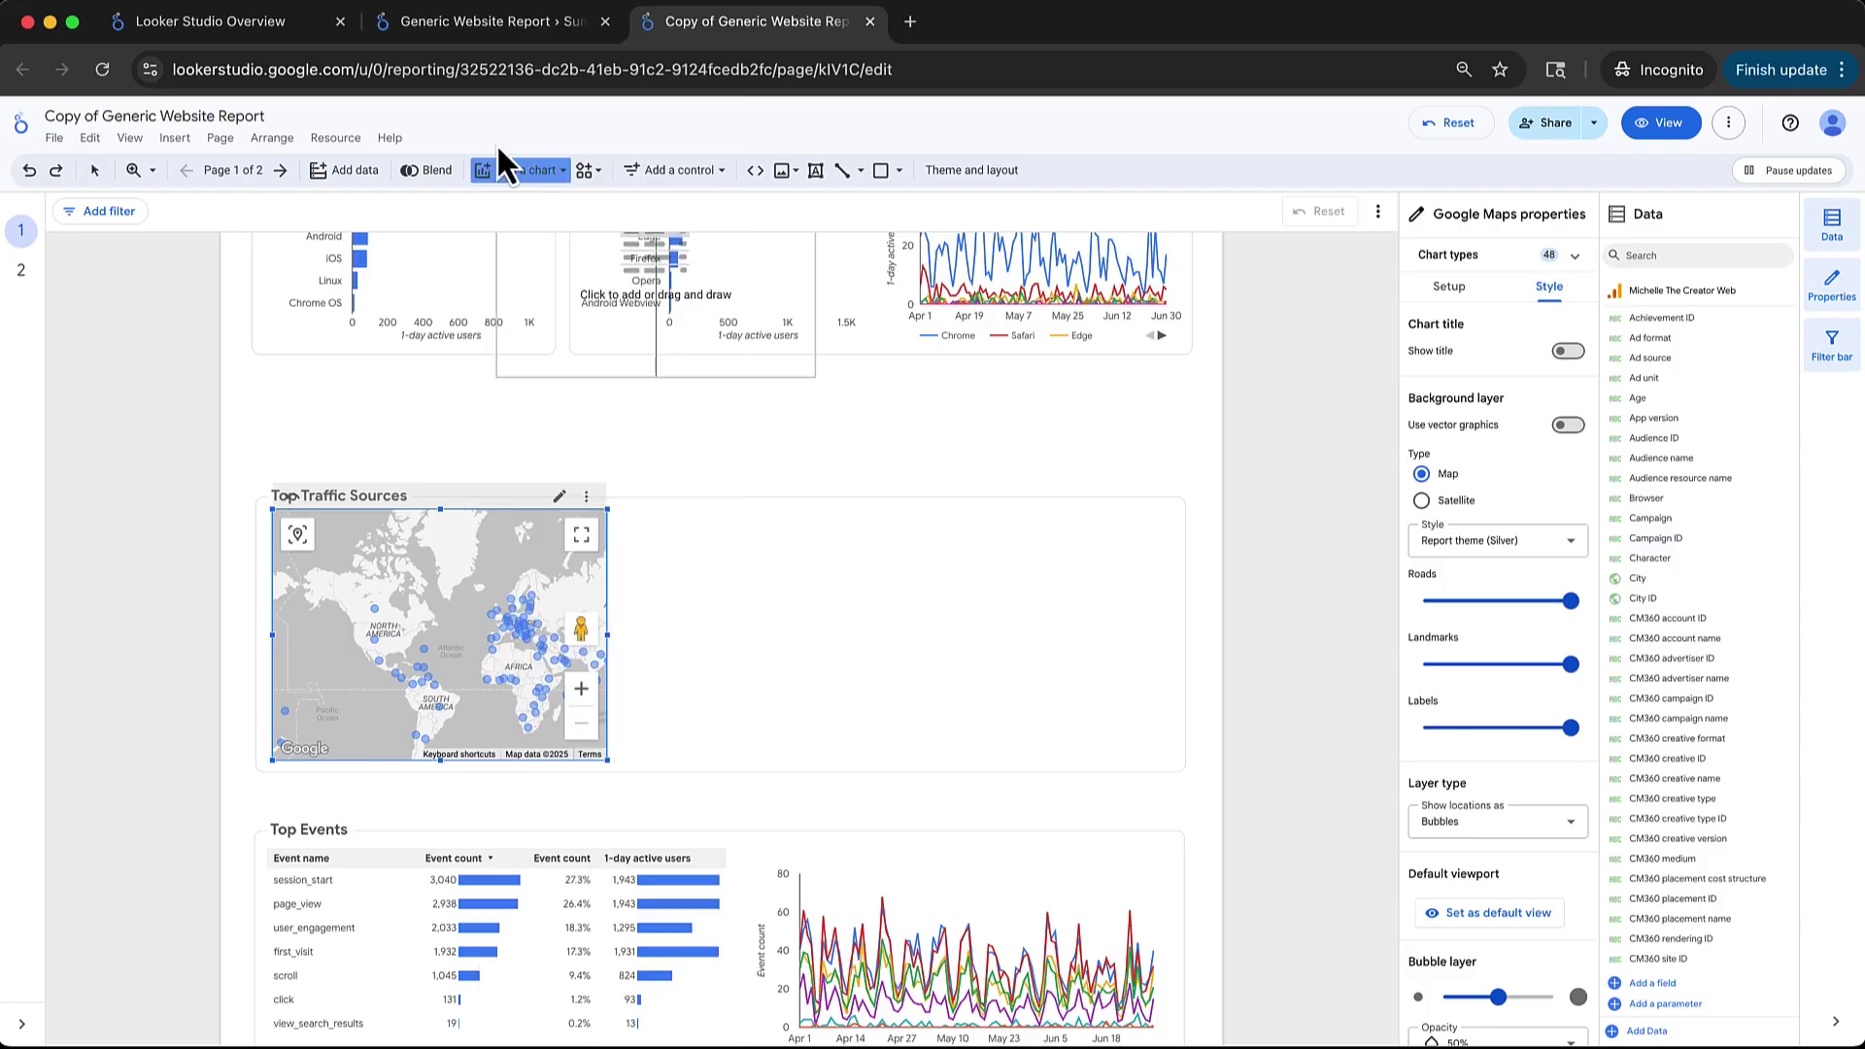
left_click(621, 507)
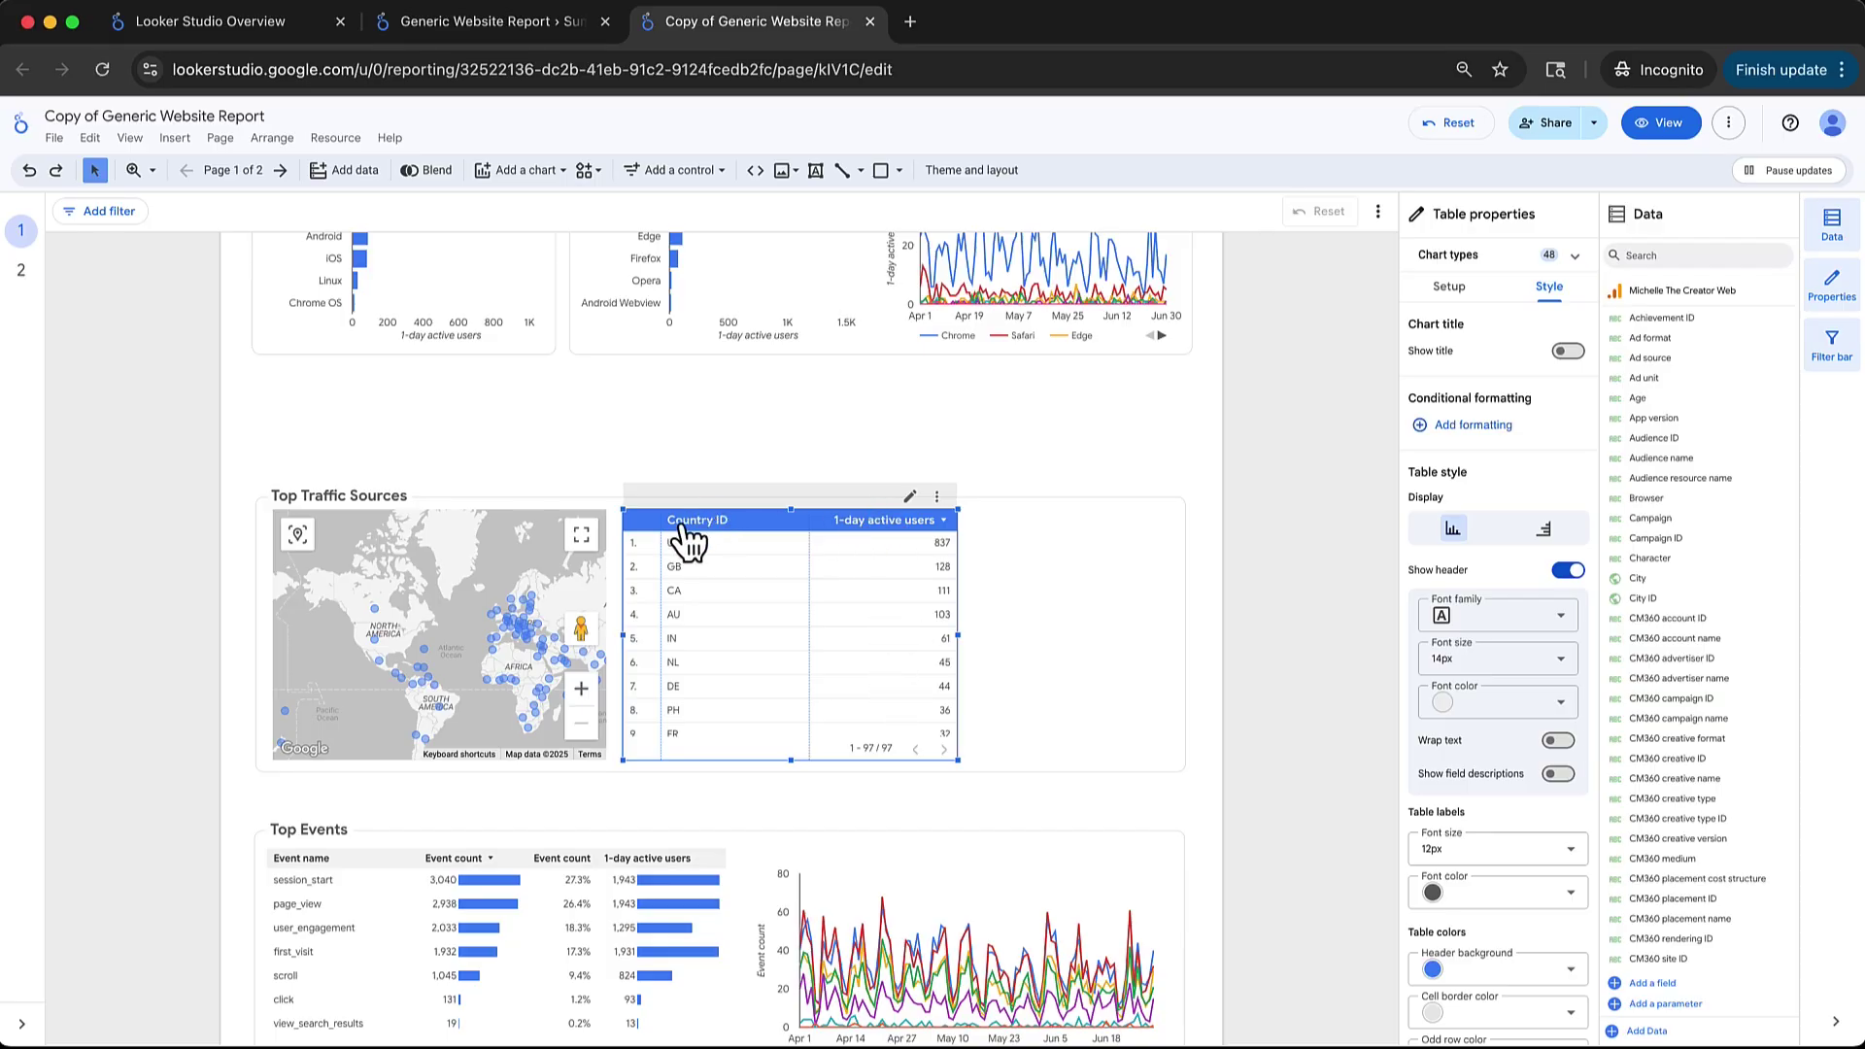
Step: Change the new table's dimension to Country
scroll(690, 663, "up", 2)
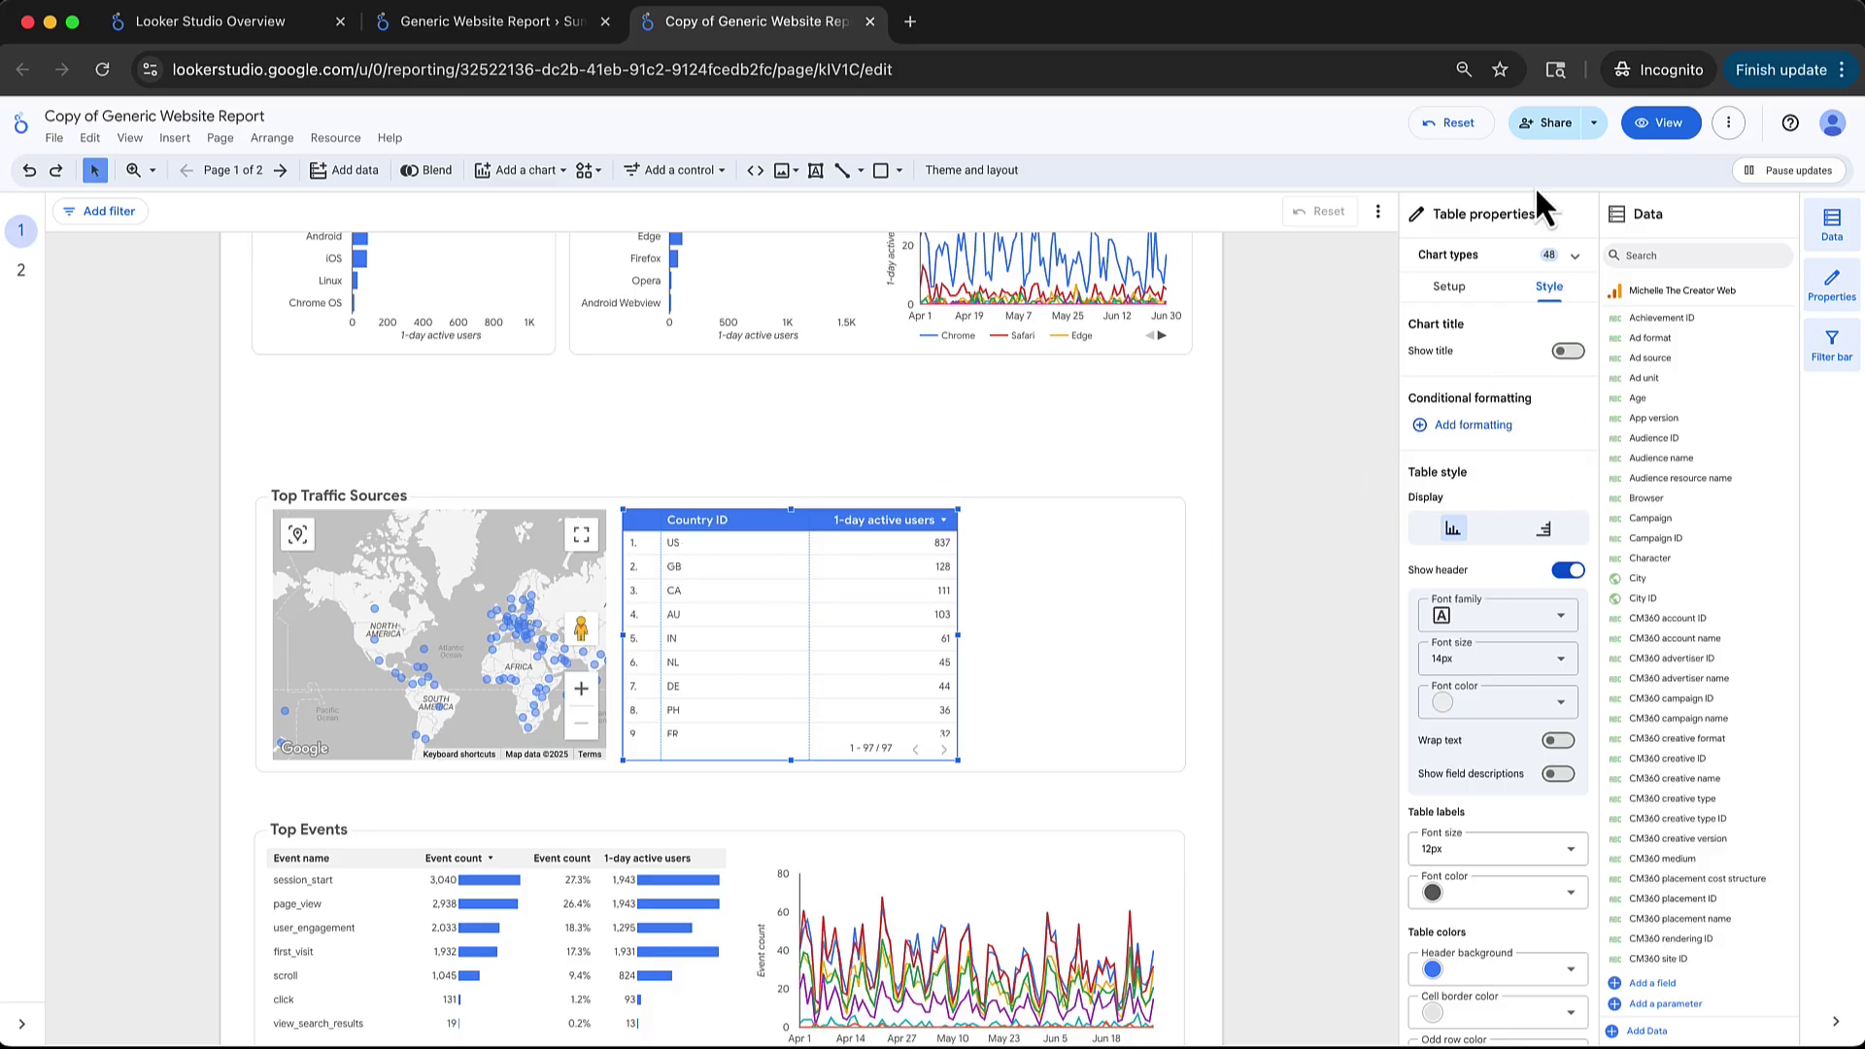
left_click(1452, 291)
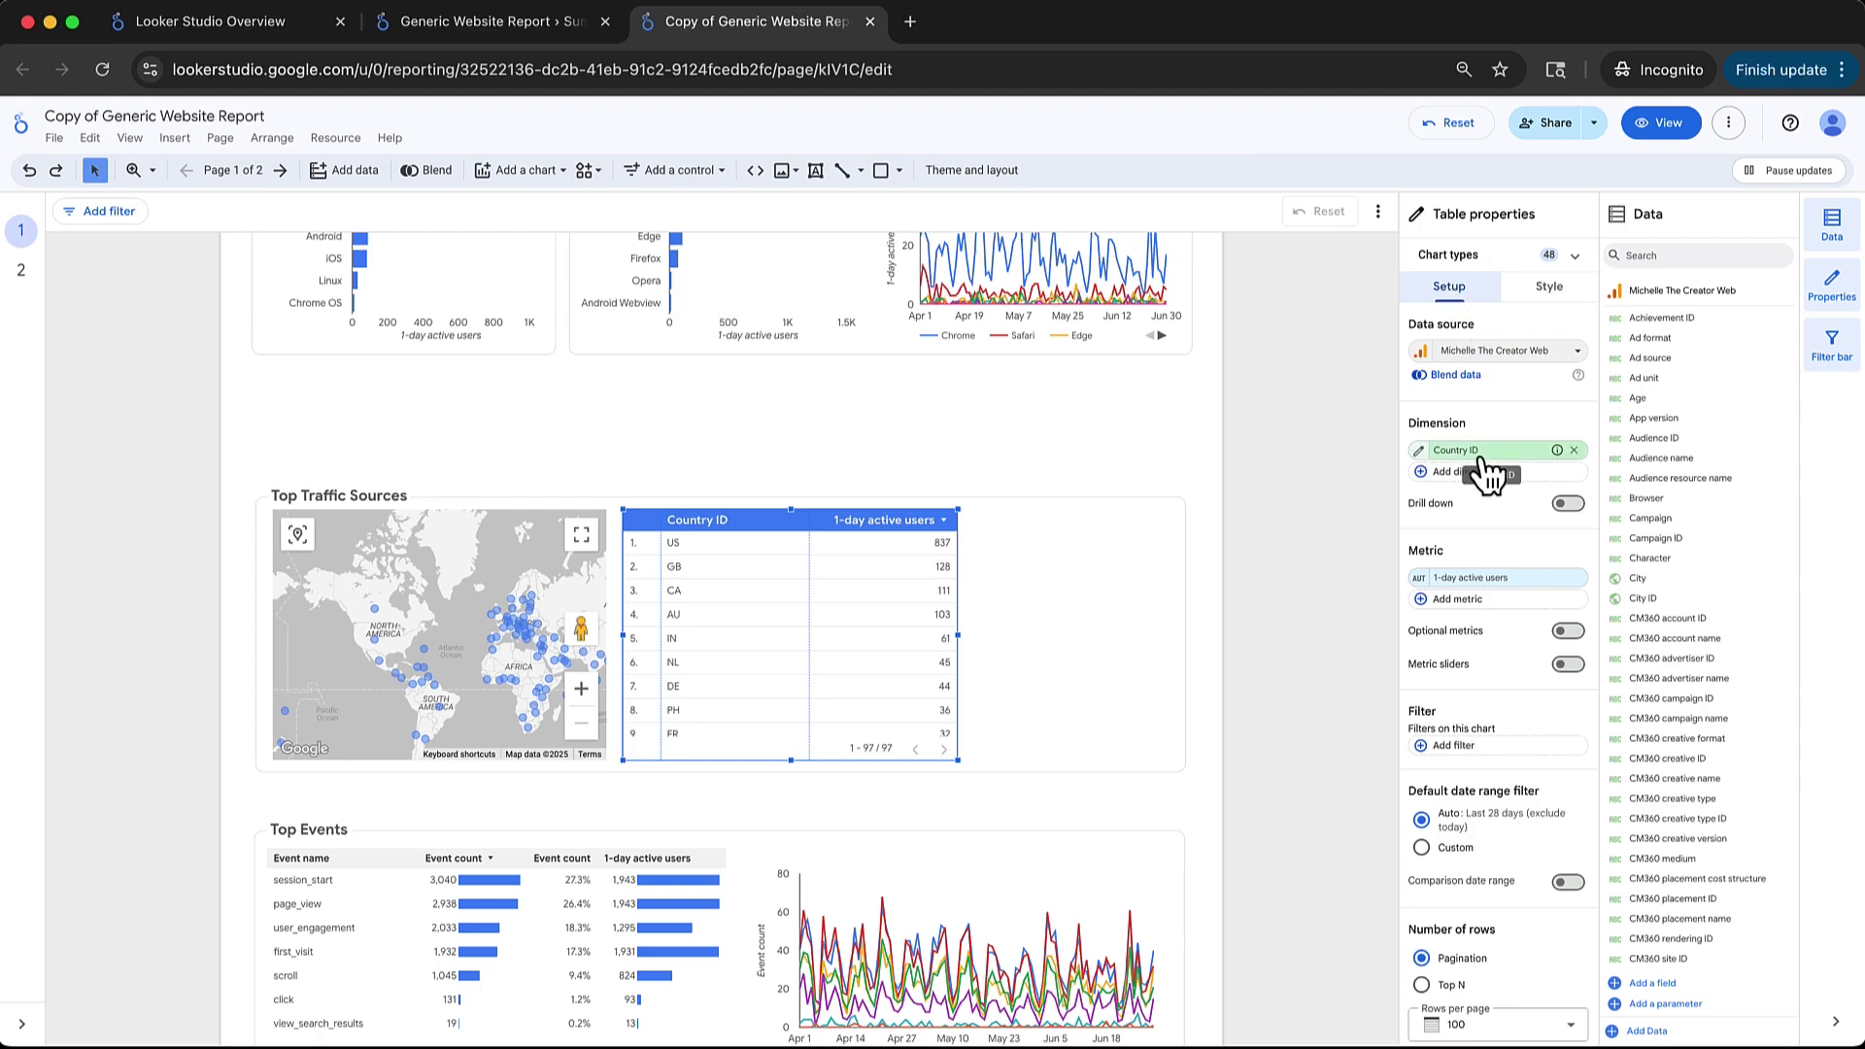
left_click(1516, 450)
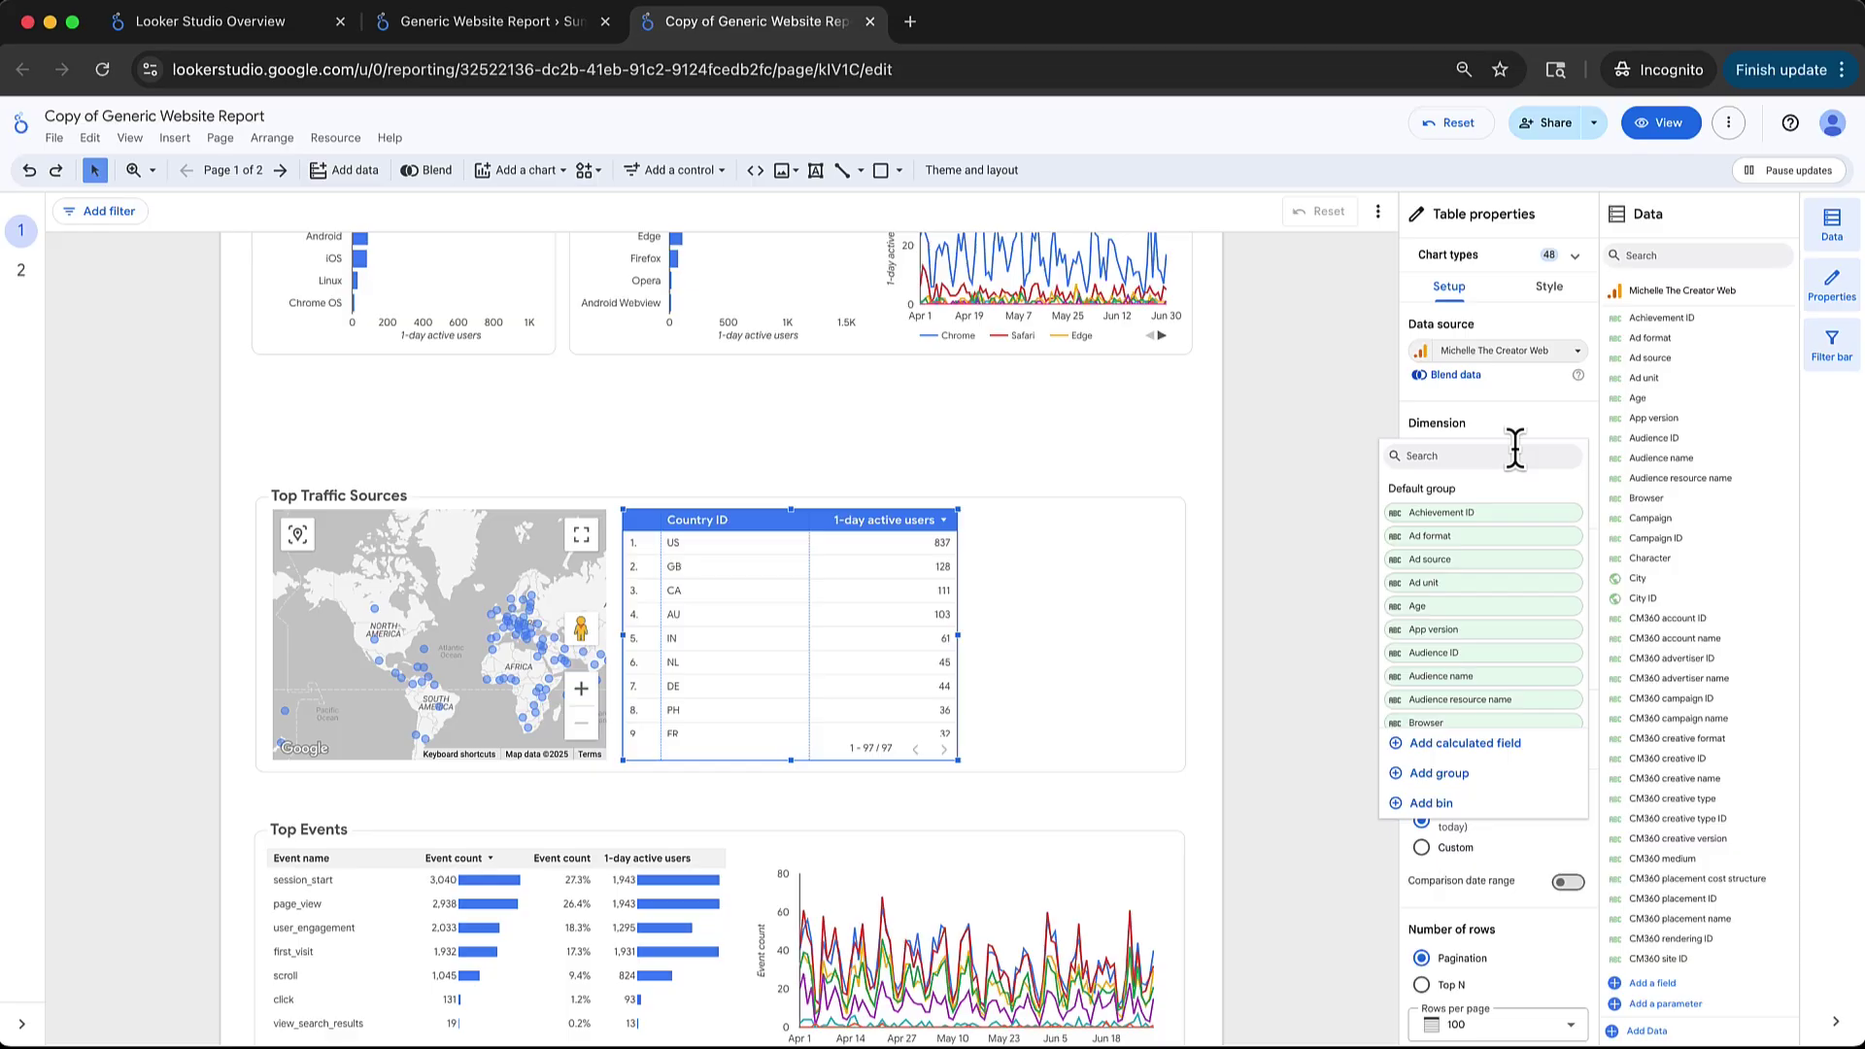
type("country")
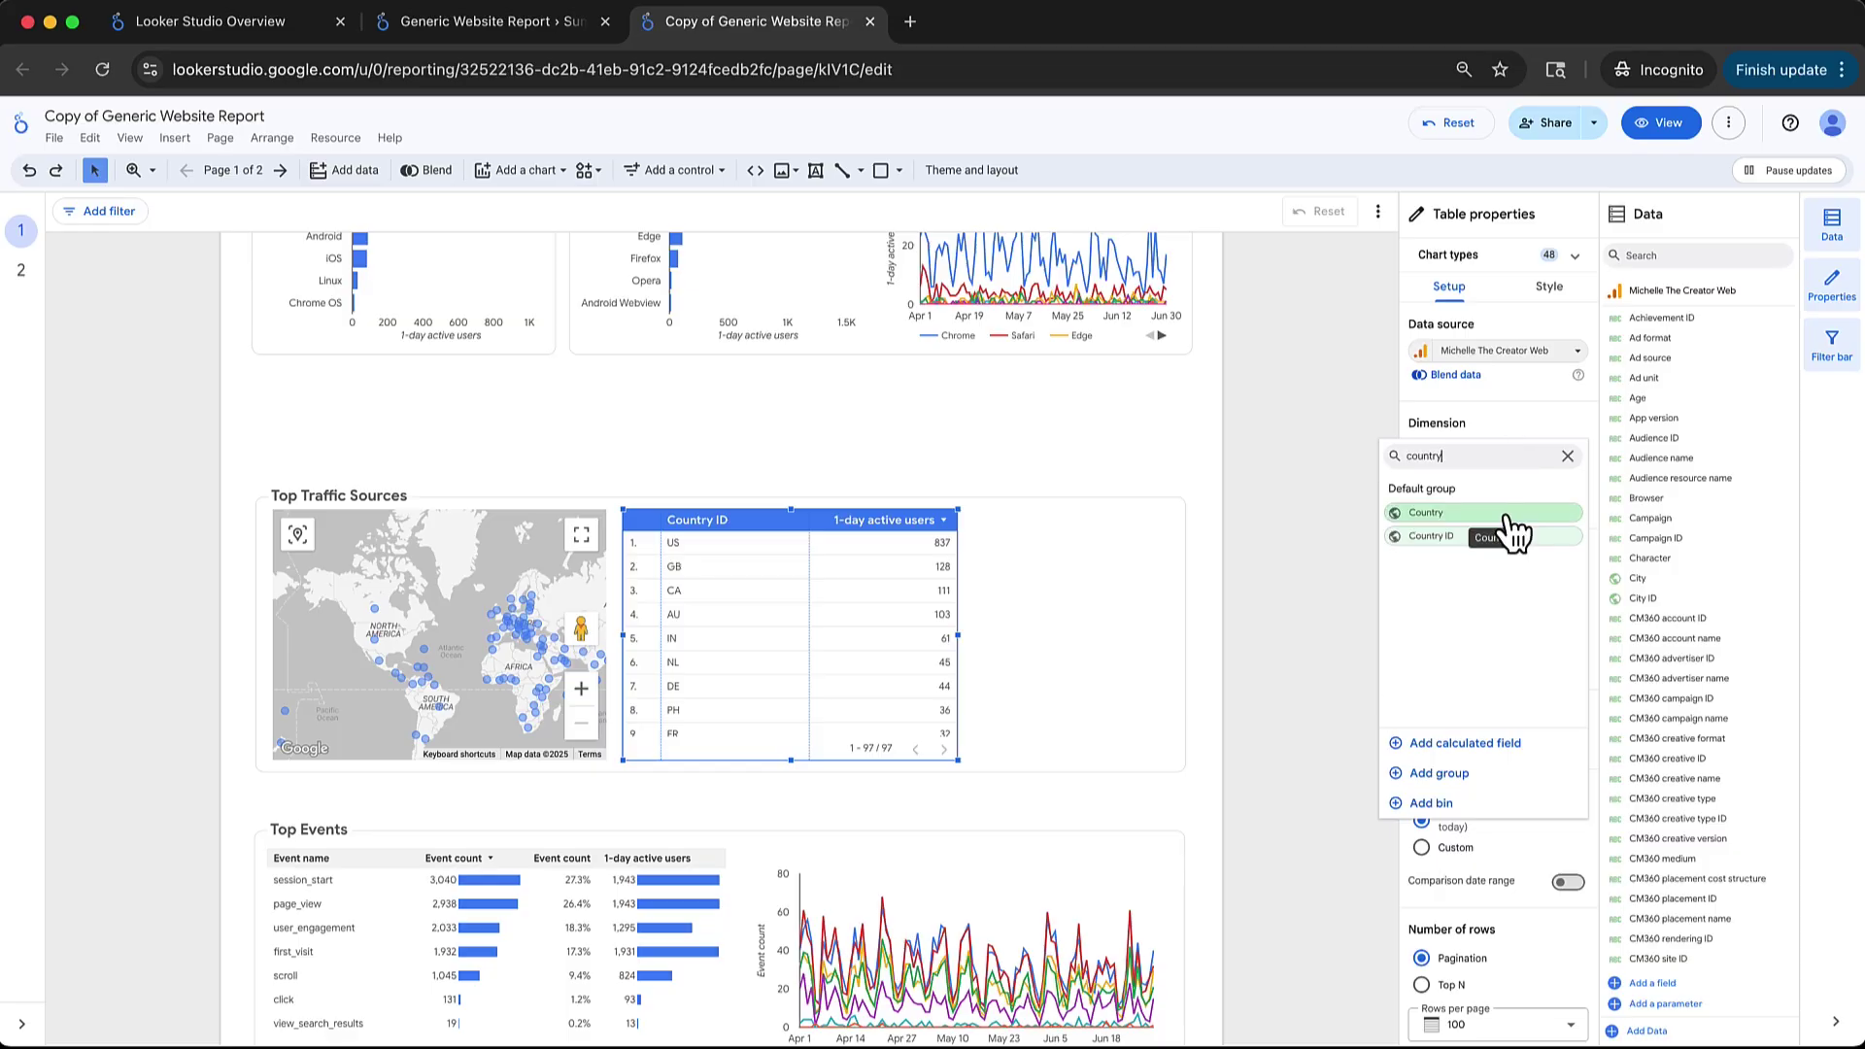
left_click(1486, 513)
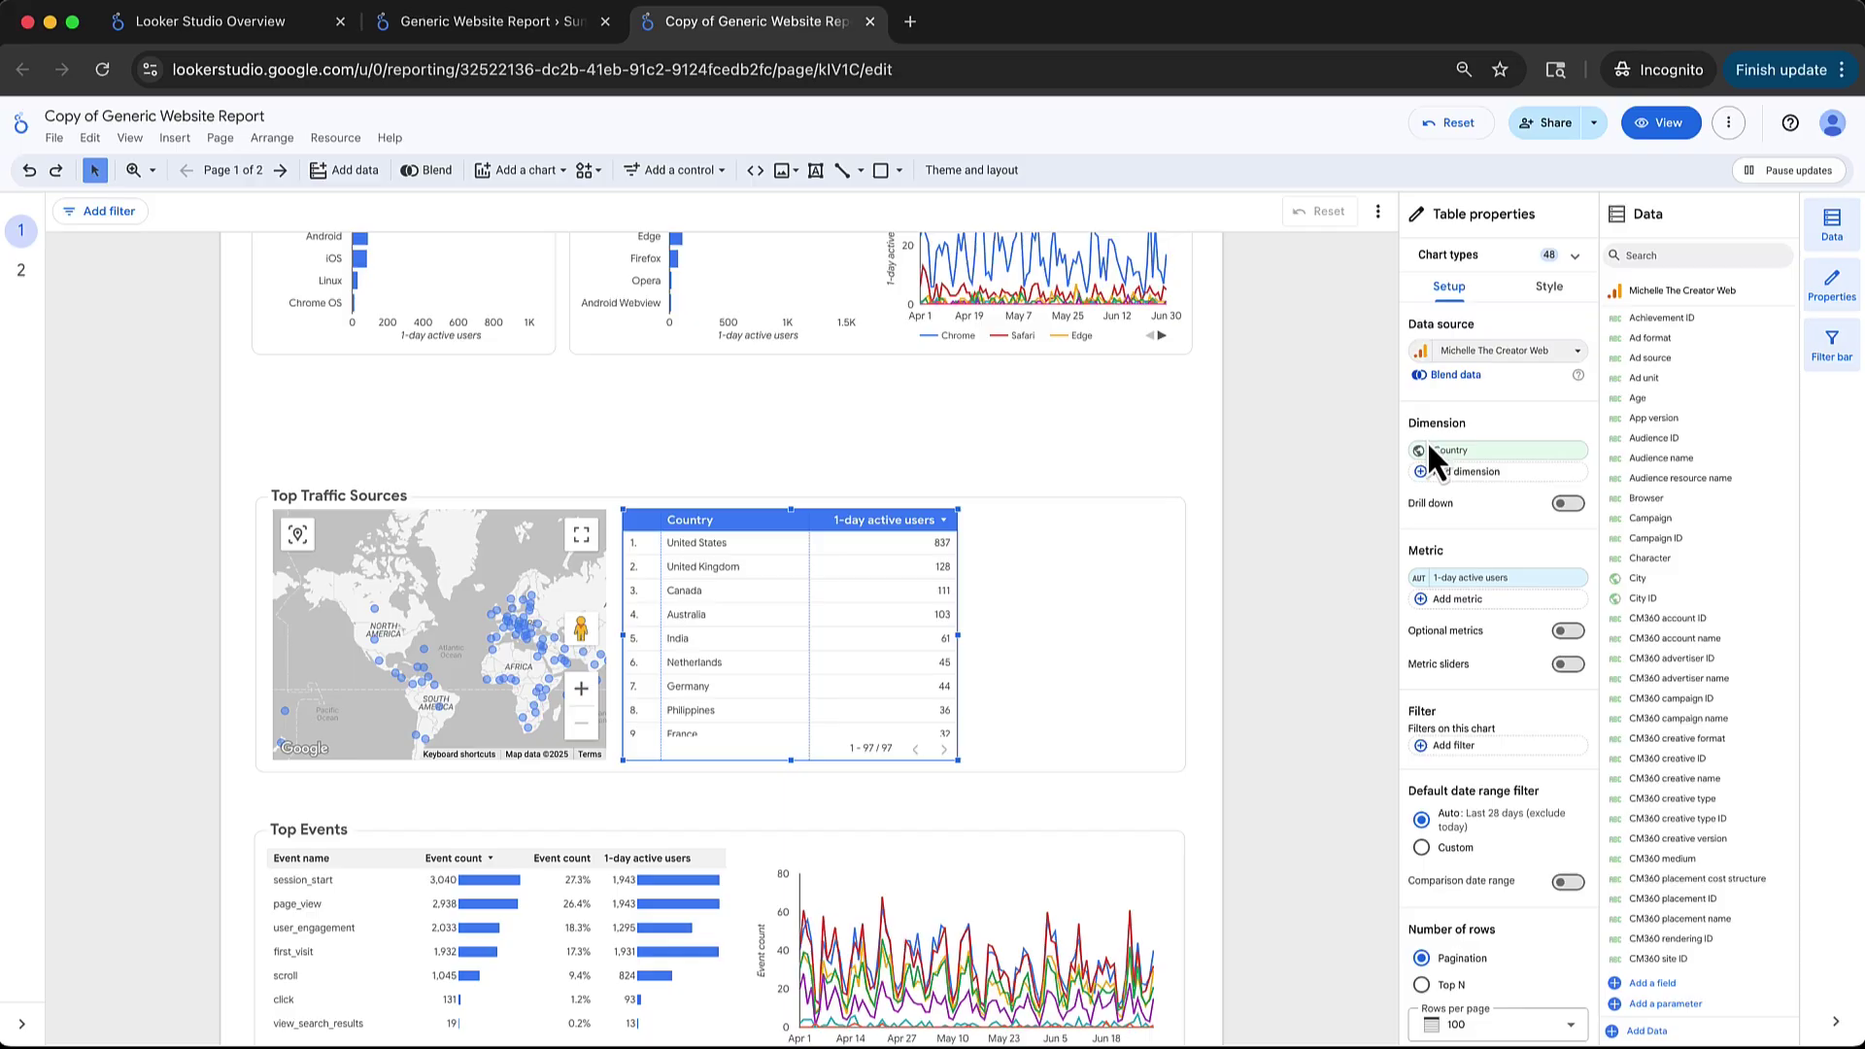
Step: Change the country table's metric to Active users
scroll(1438, 456, "down", 1)
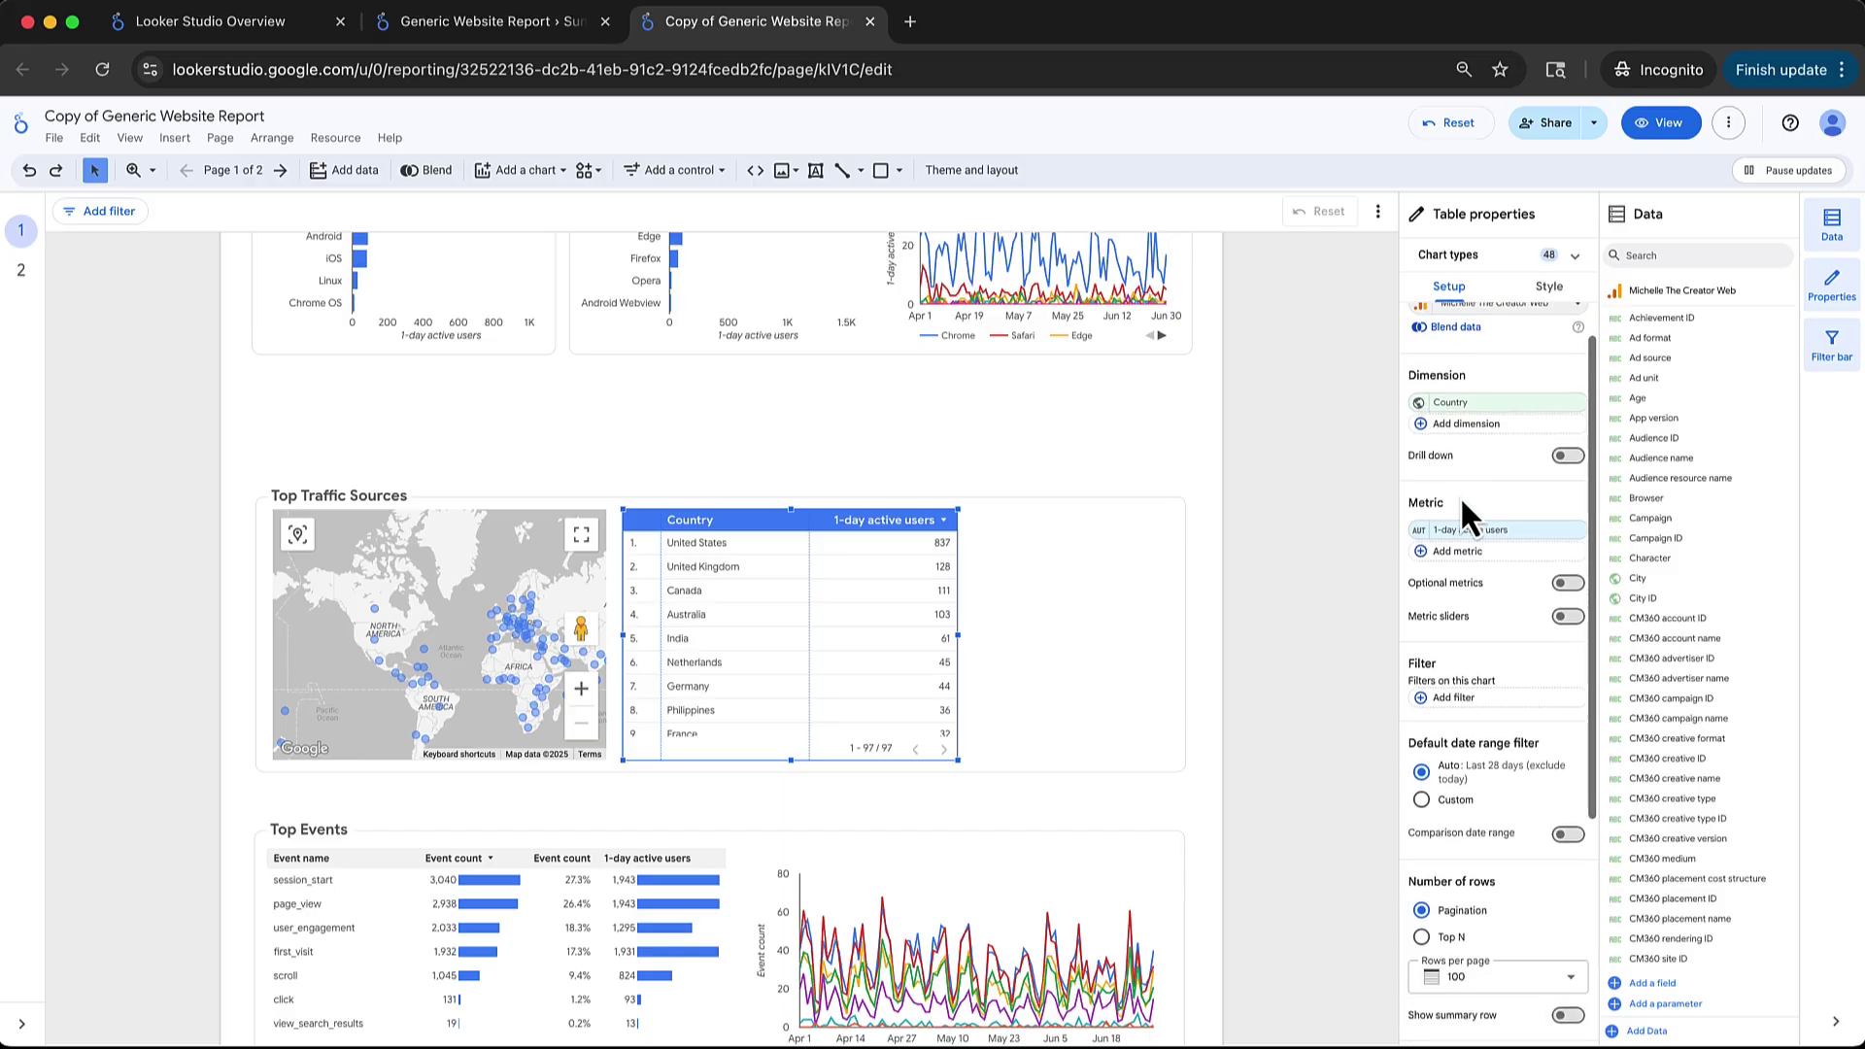
left_click(1503, 534)
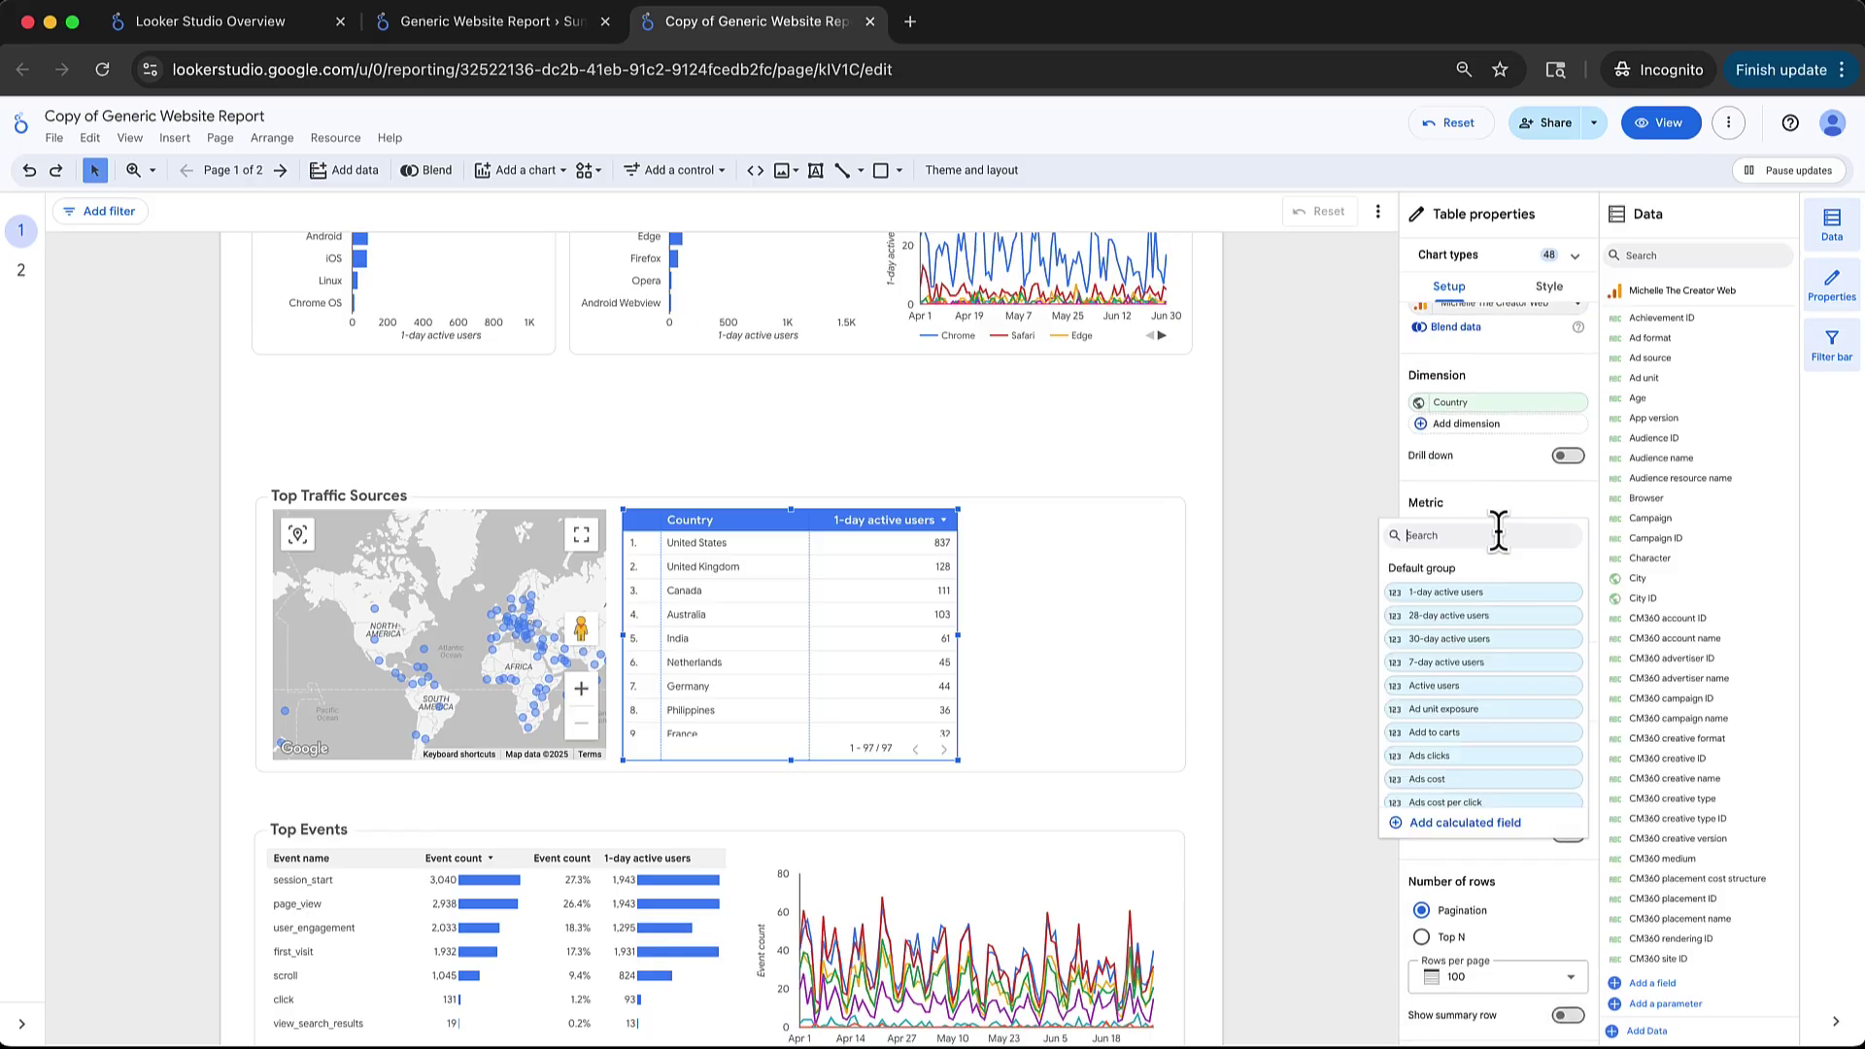
type("active")
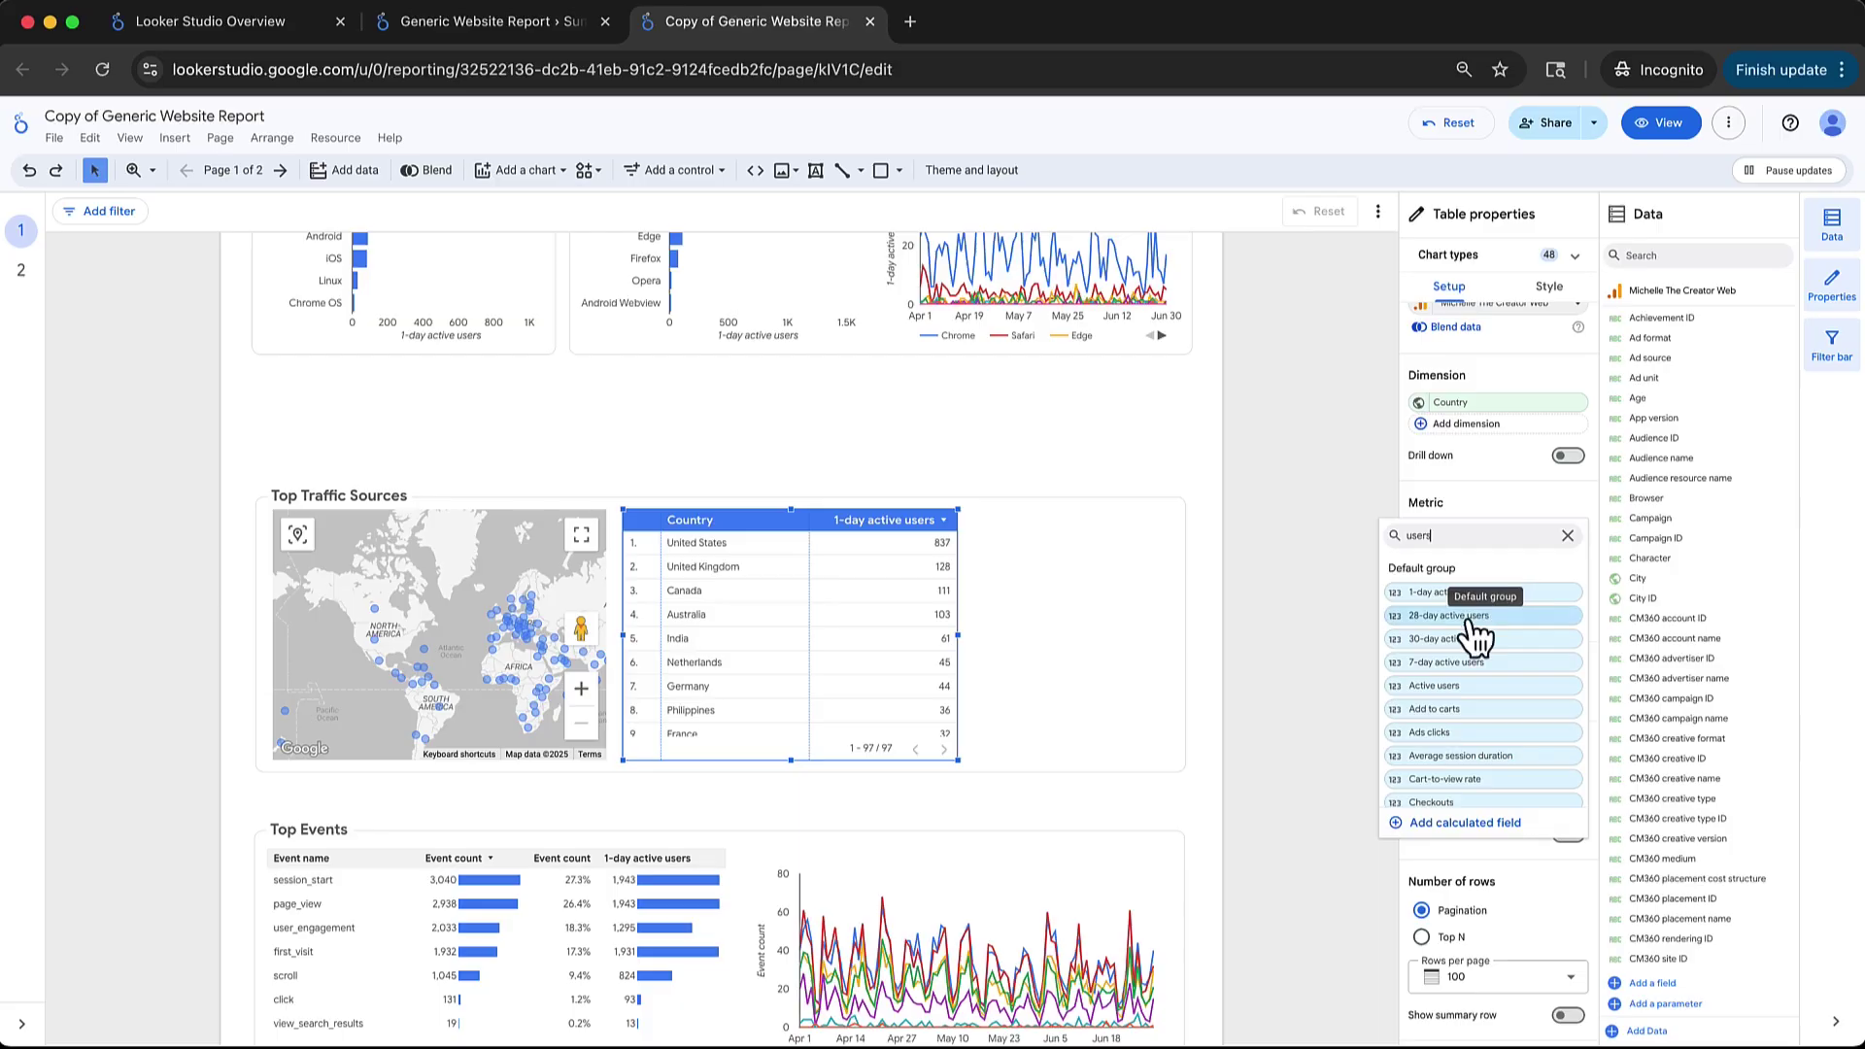
left_click(1479, 691)
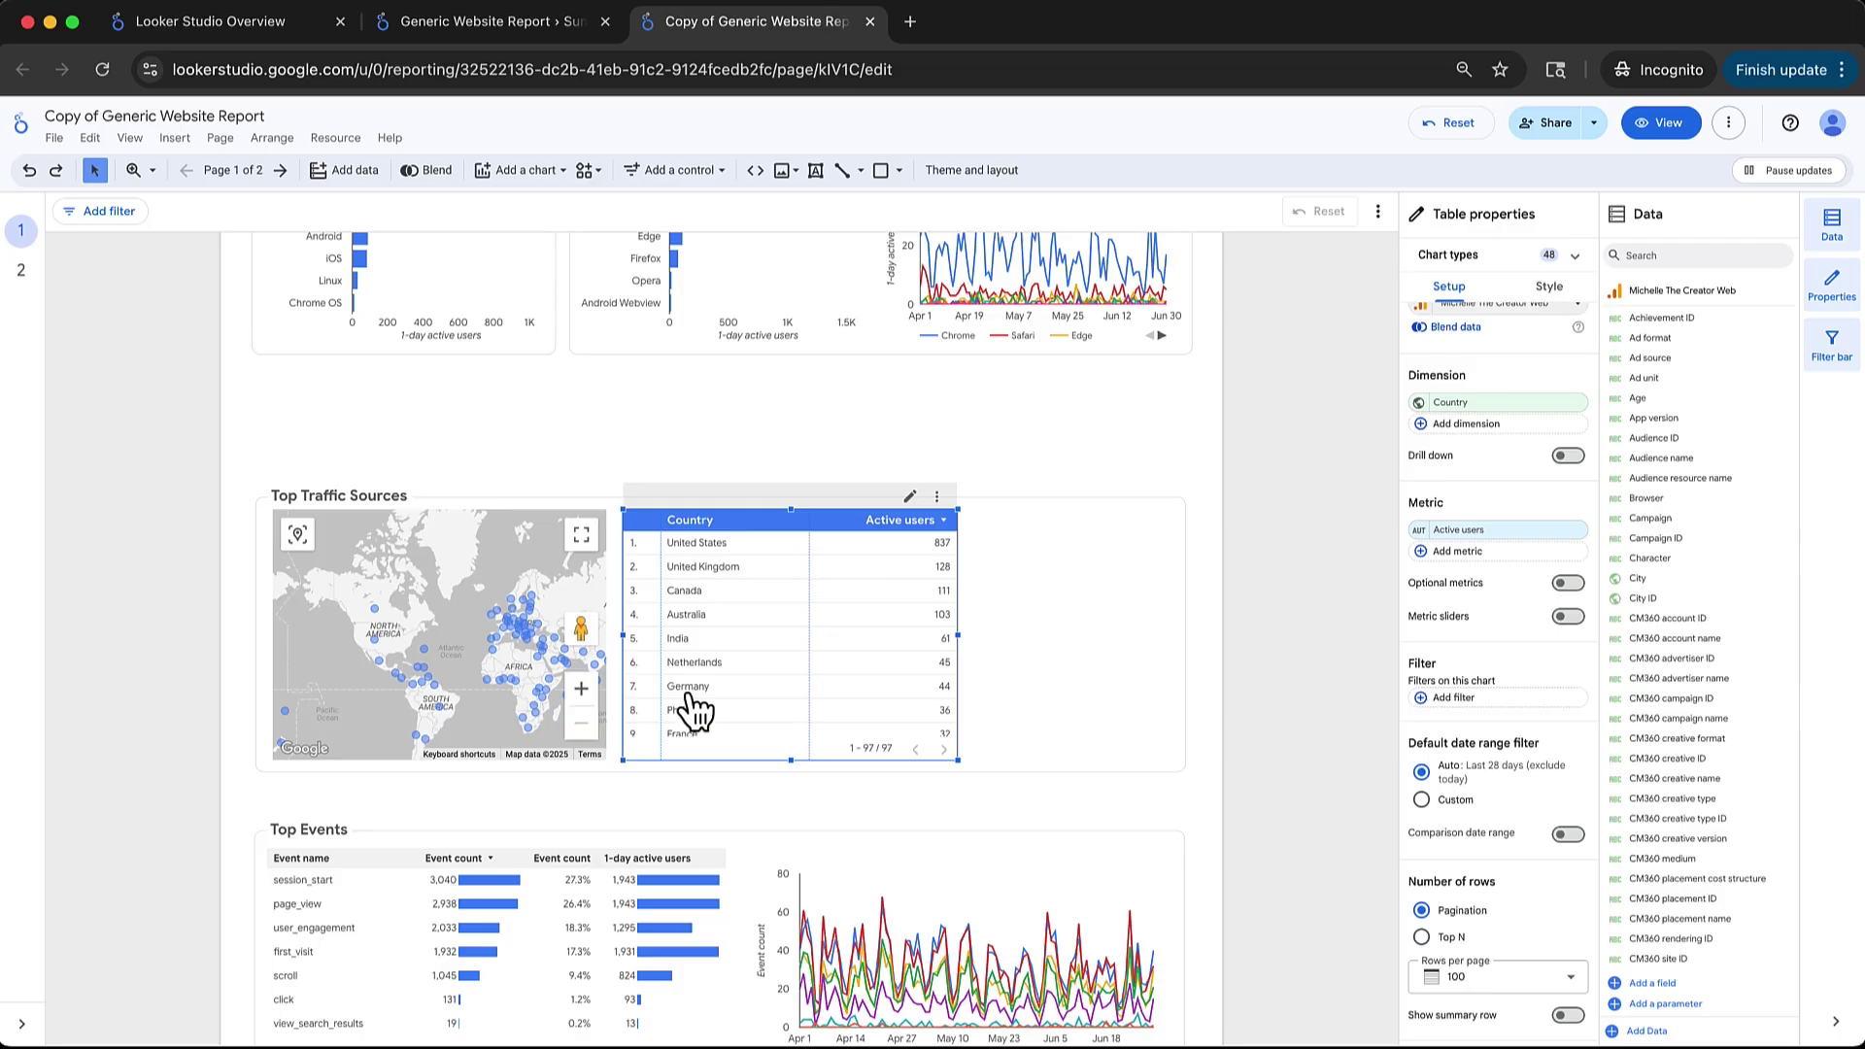
Step: Lengthen the country table to fit ten rows and extend the section's border rectangle downward to enclose it
scroll(748, 610, "down", 1)
scroll(748, 610, "down", 10)
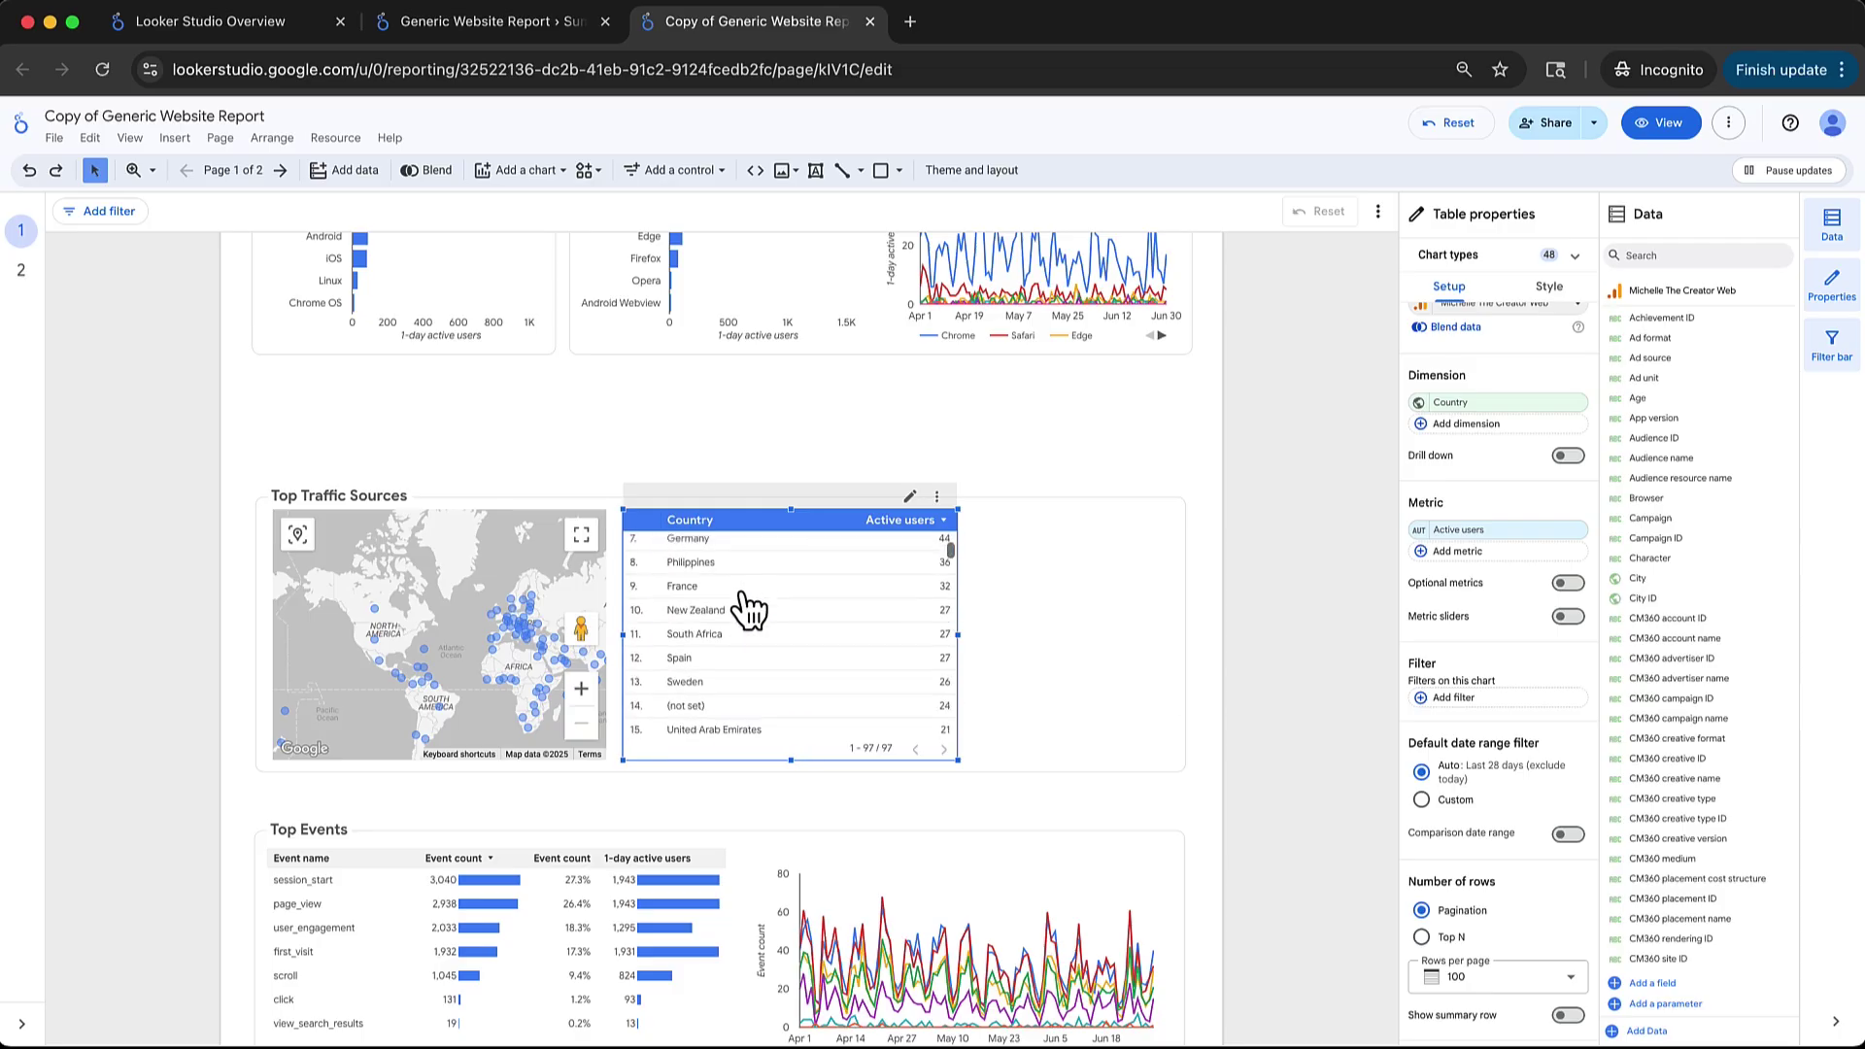
scroll(746, 608, "up", 10)
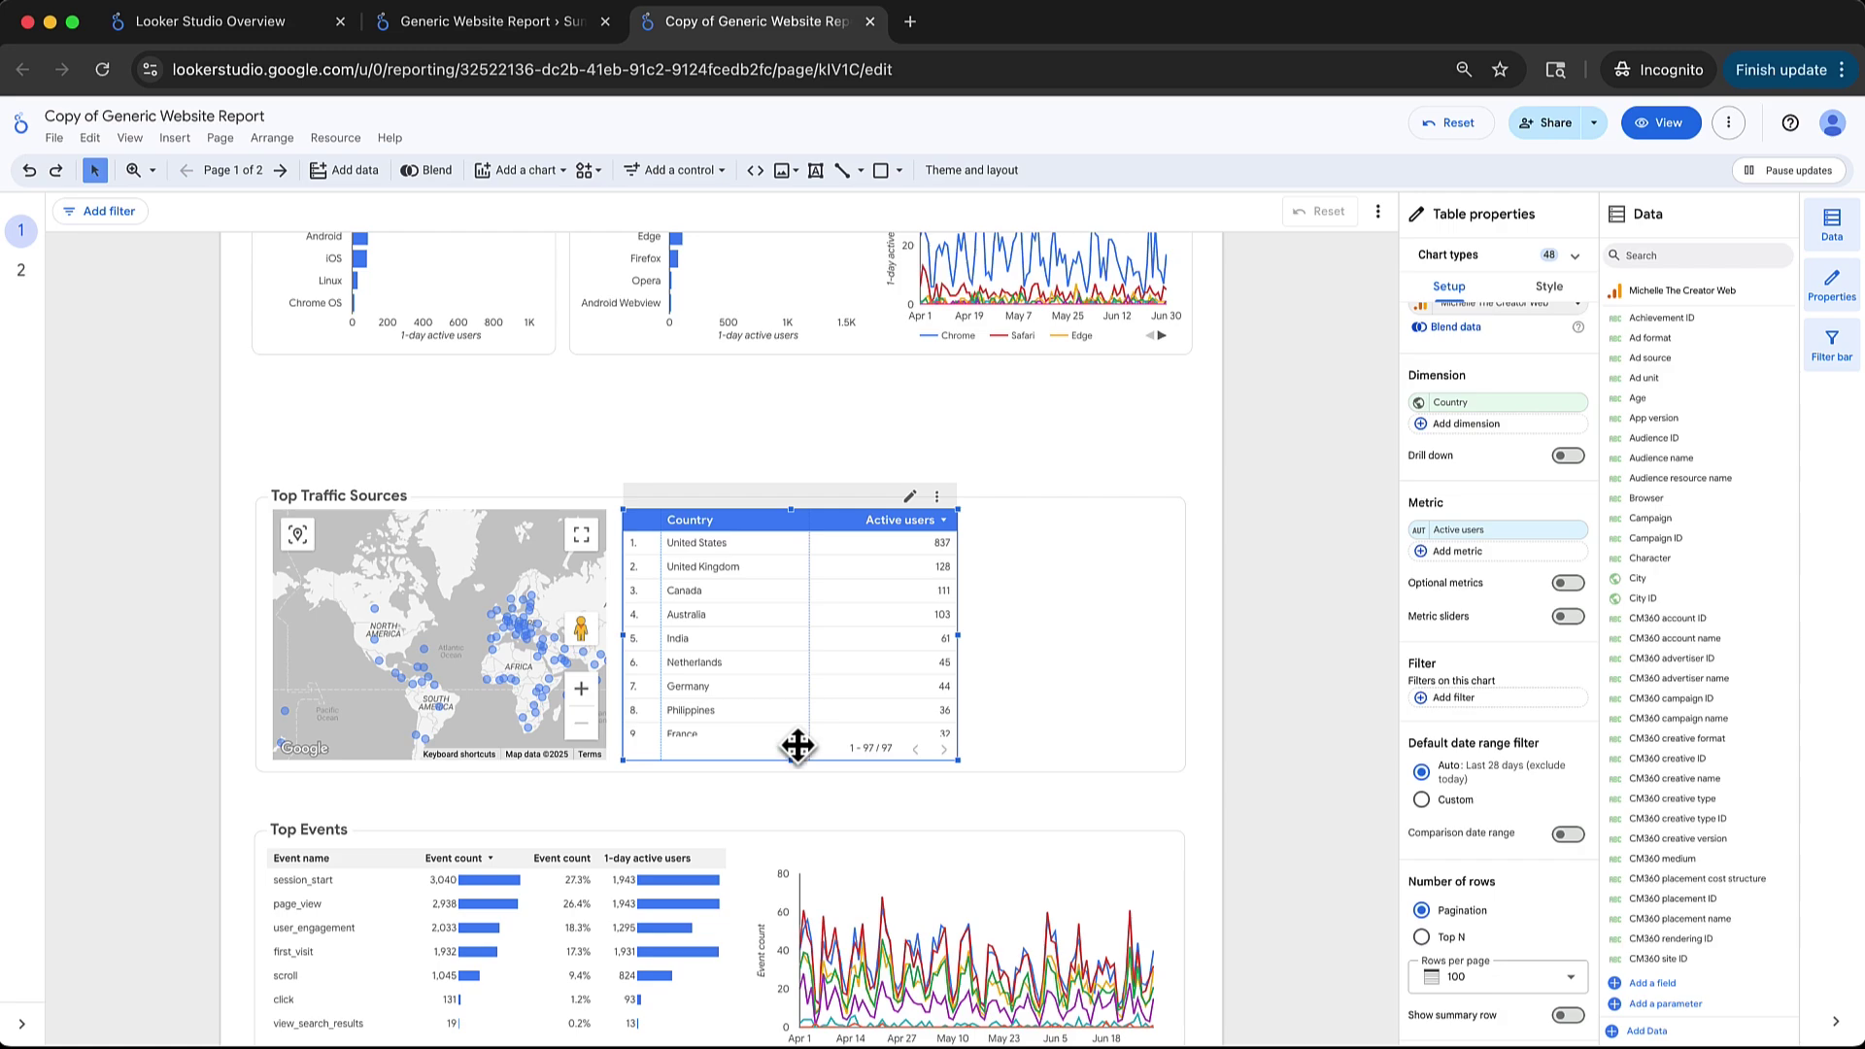
left_click_drag(790, 759, 778, 798)
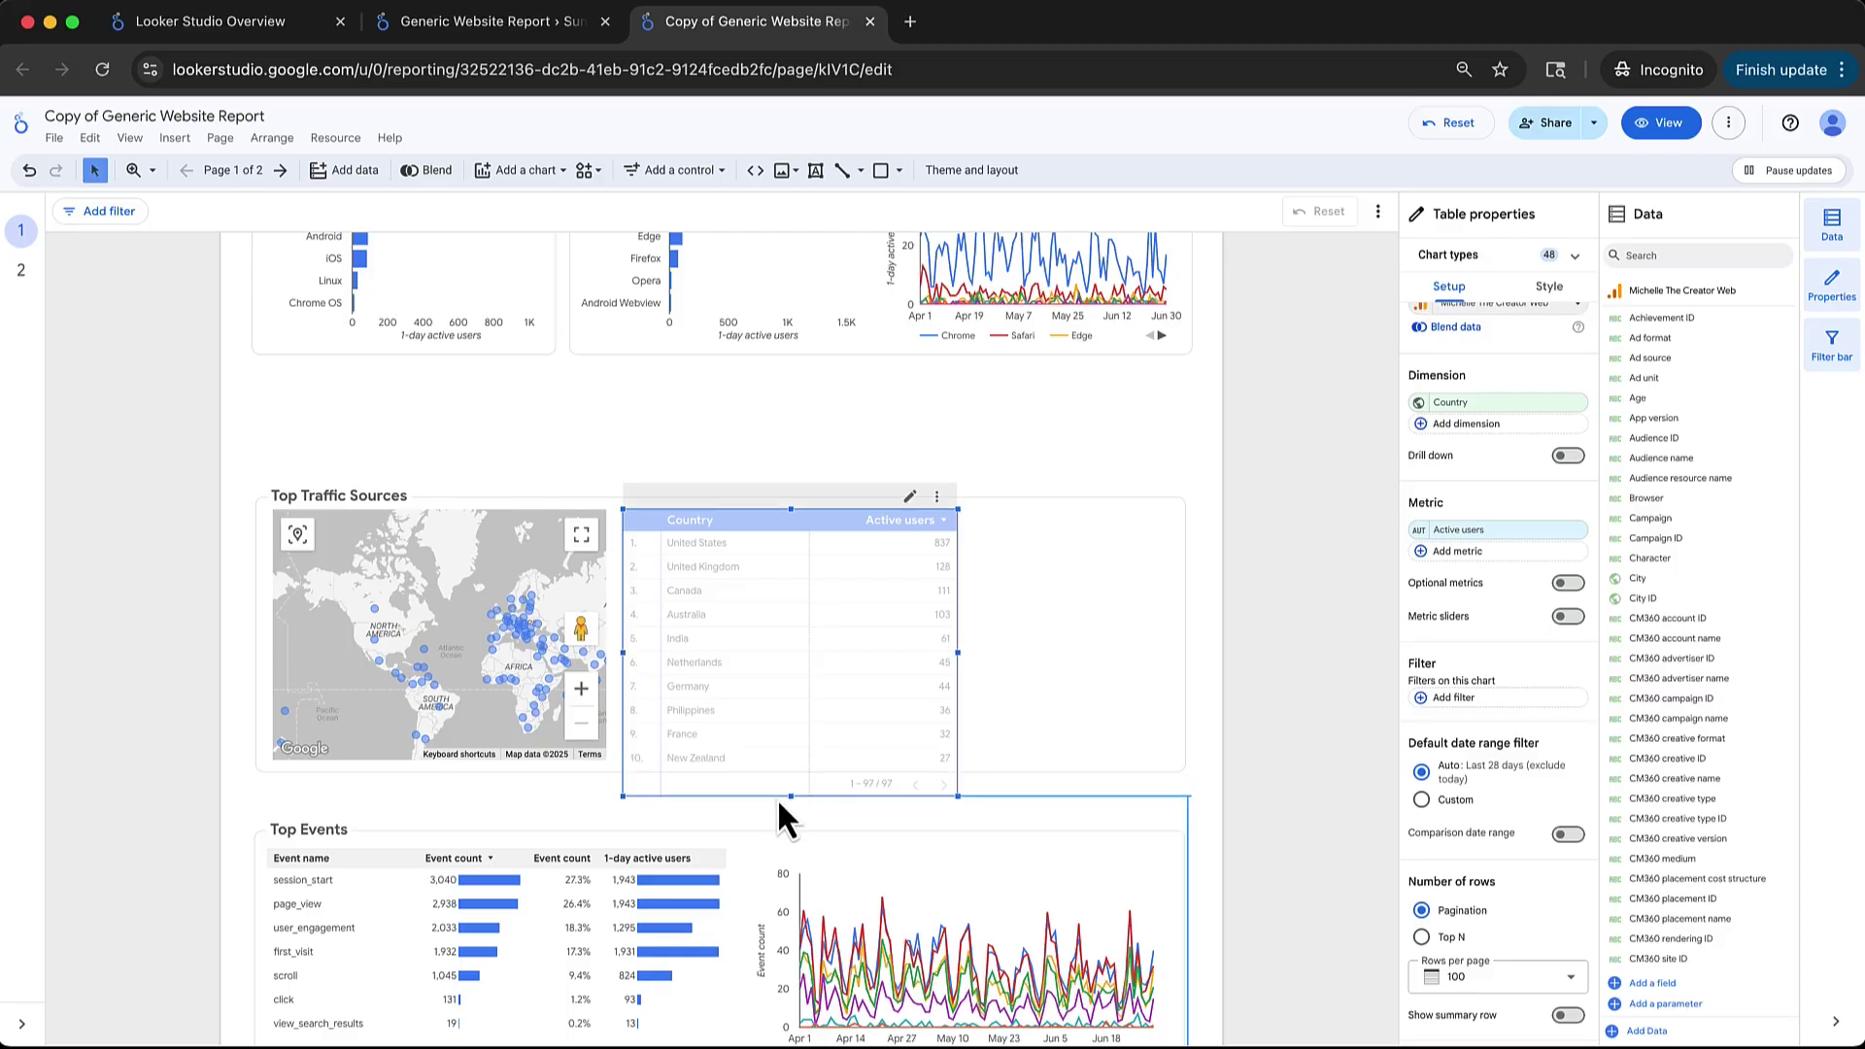
left_click(1073, 774)
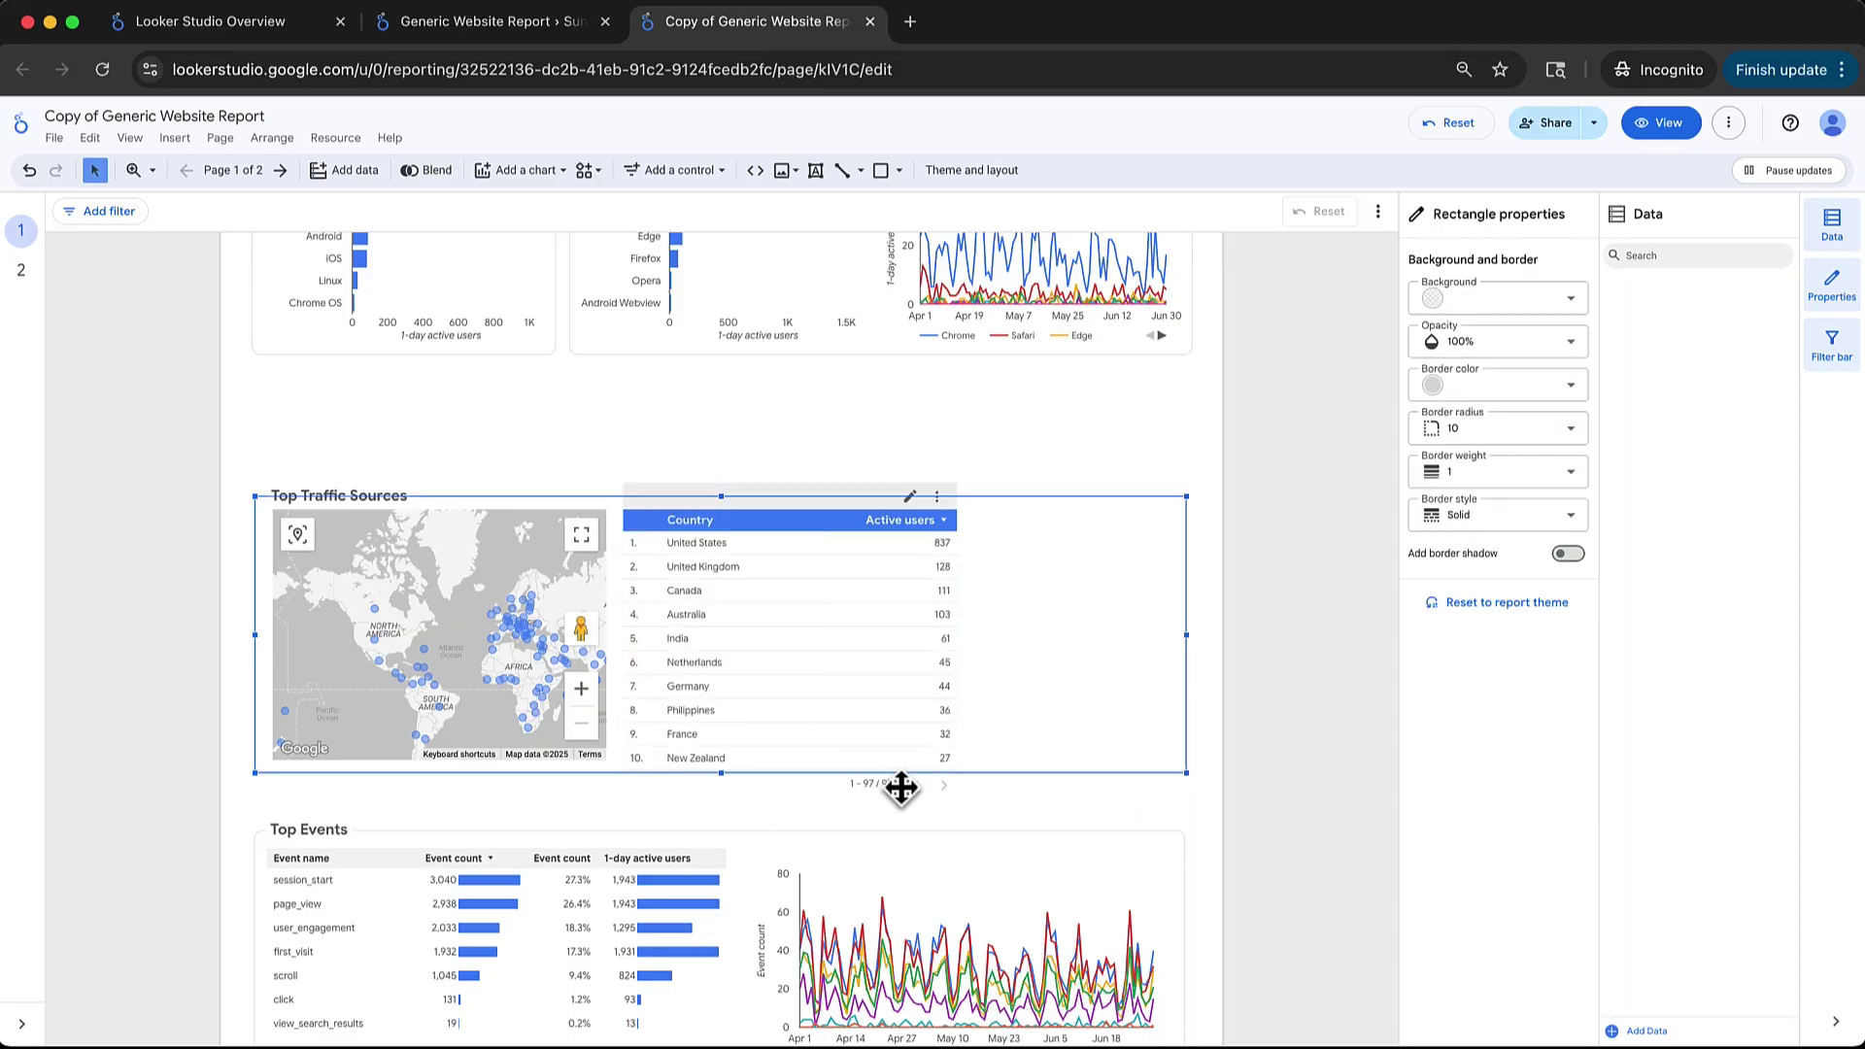
mouse_move(720, 783)
left_mouse_down()
mouse_move(719, 753)
mouse_move(719, 808)
left_mouse_up()
Step: Move the whole Top Traffic Sources section, with its title, border, map and table, up closer to the charts above
left_click(1265, 786)
left_click_drag(1238, 814, 240, 460)
left_click_drag(853, 500, 854, 416)
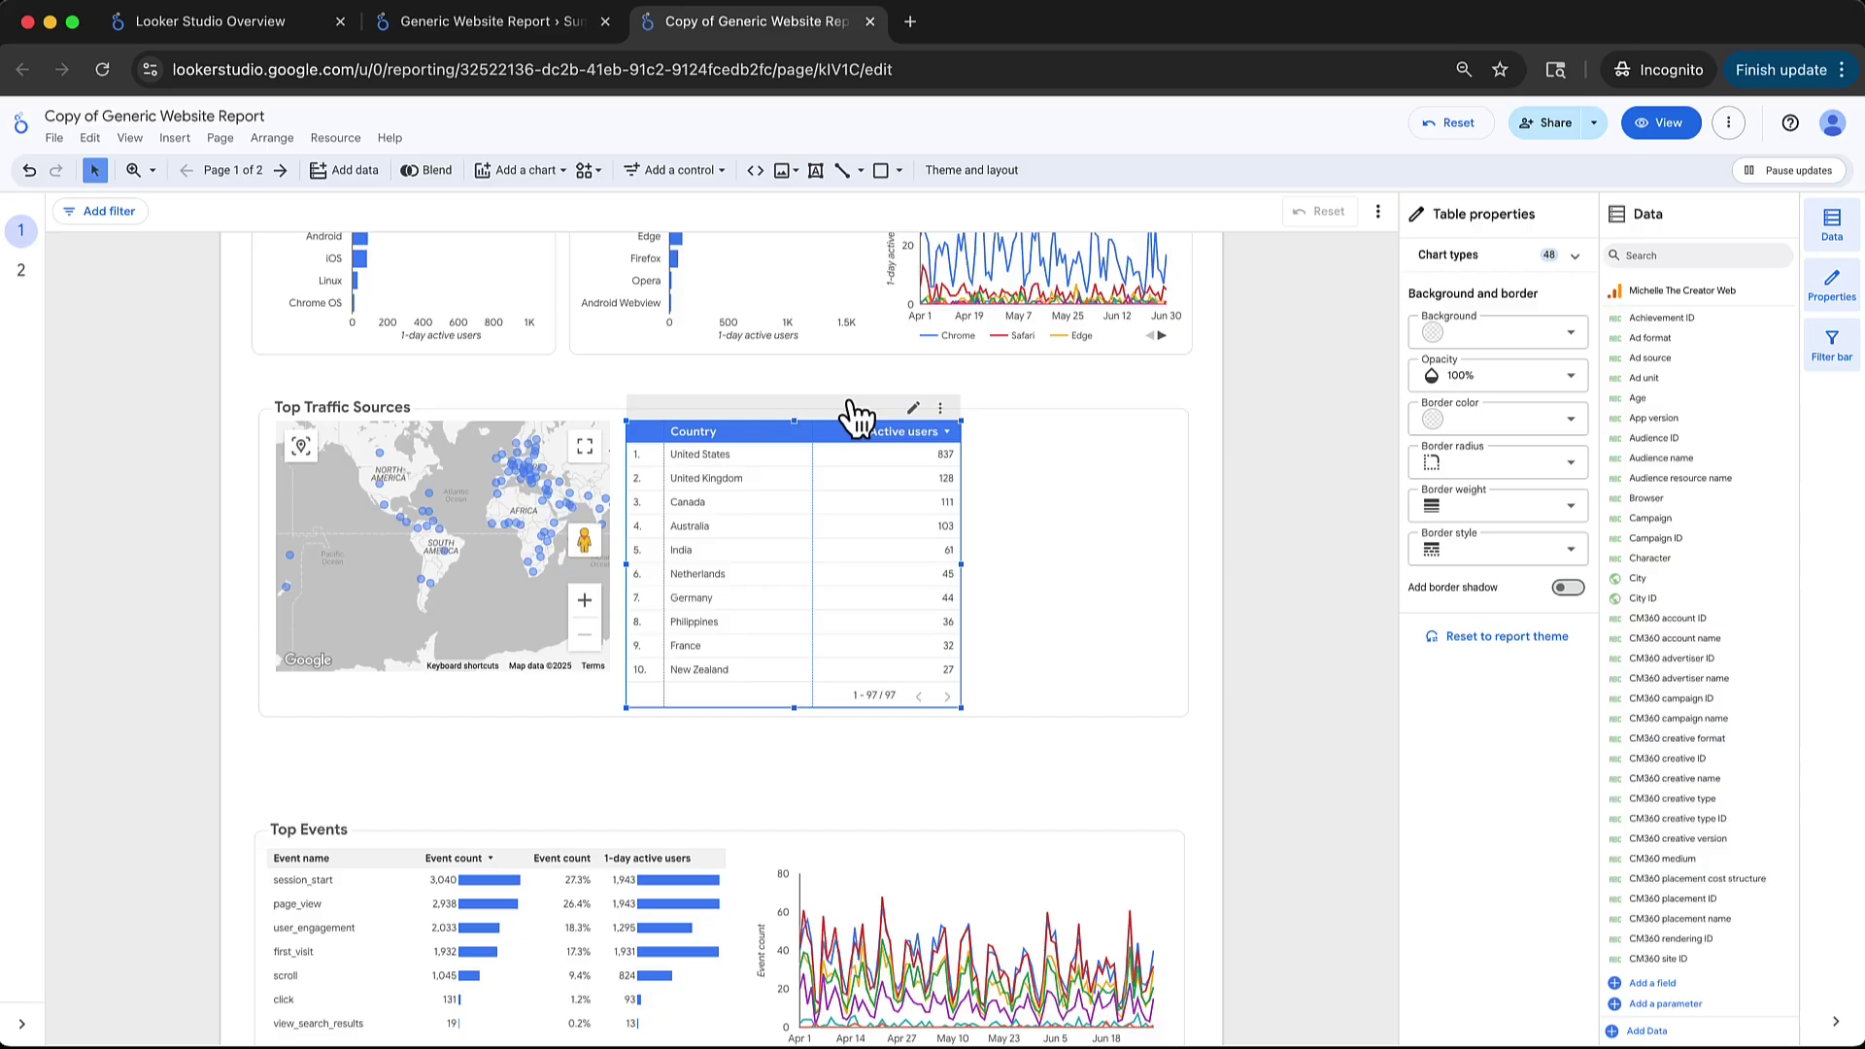
left_click(1197, 812)
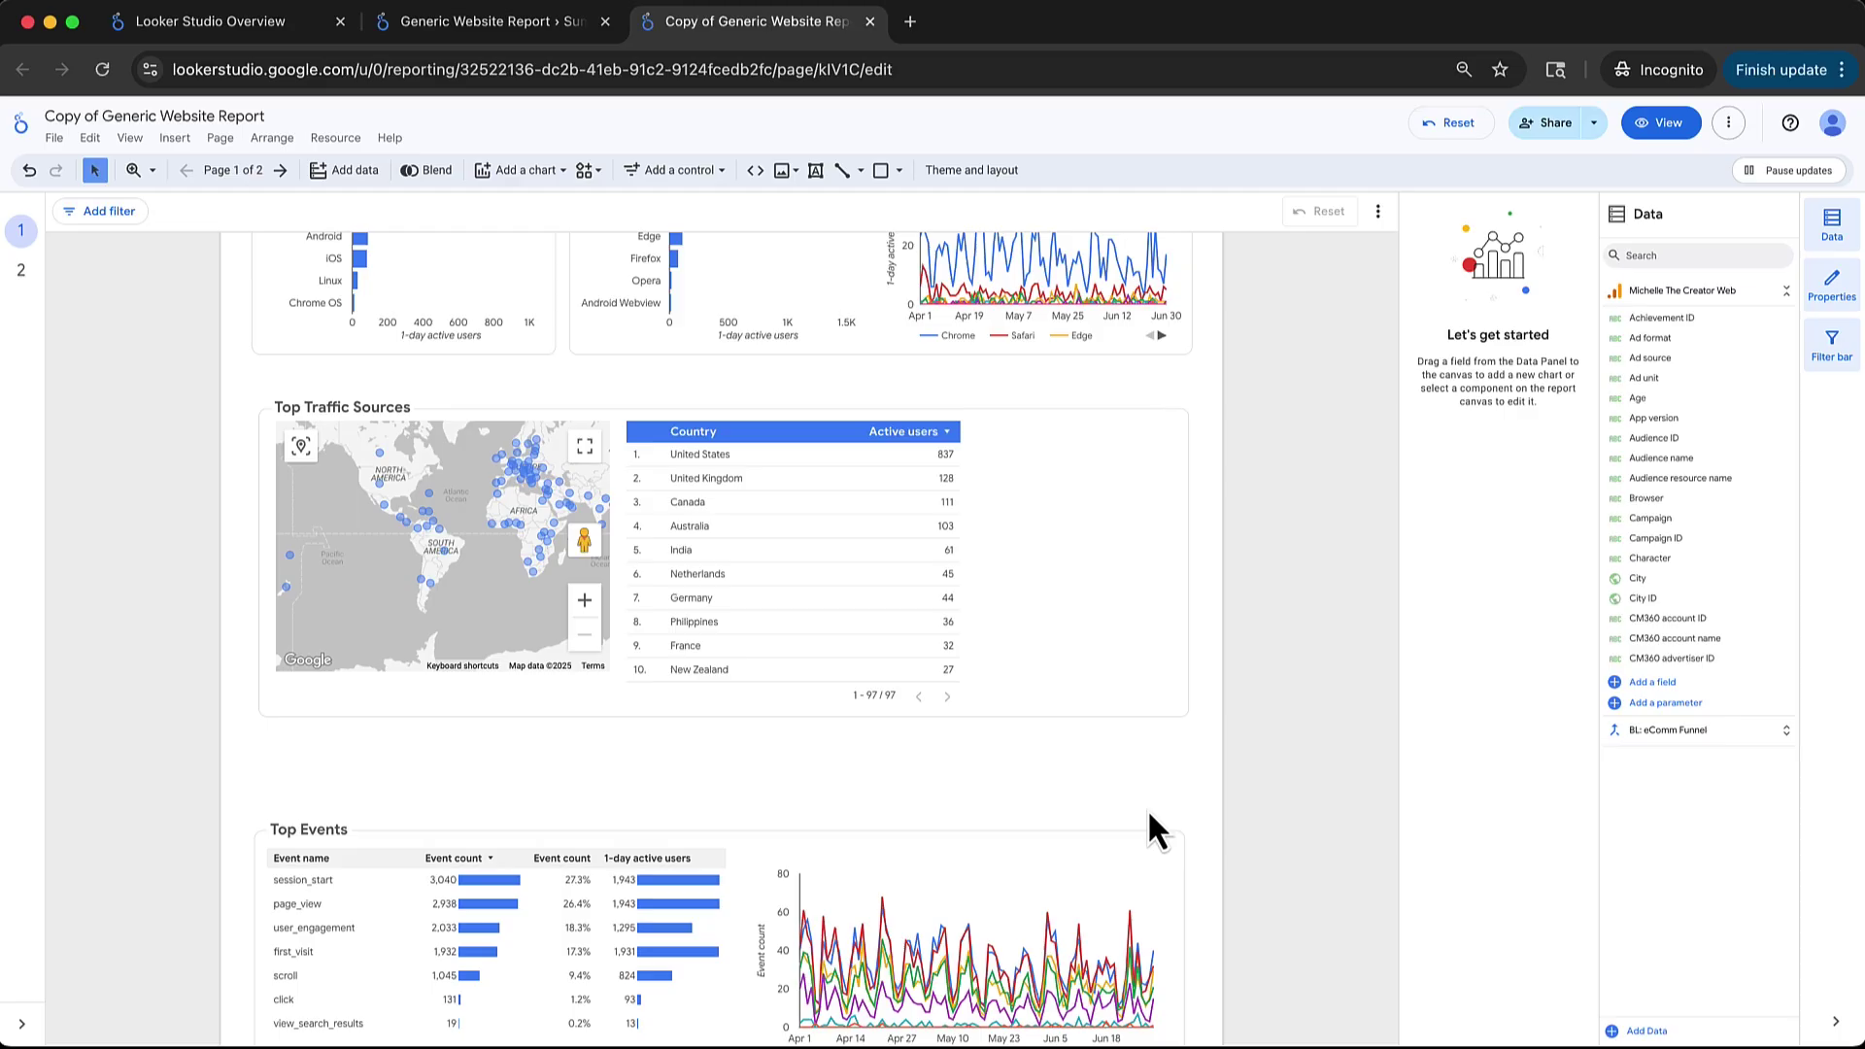
Step: Examine the remaining event, landing page, new-user, bounce rate and link-click charts, check page 2, and return to page 1
scroll(1149, 820, "down", 4)
scroll(1148, 814, "down", 8)
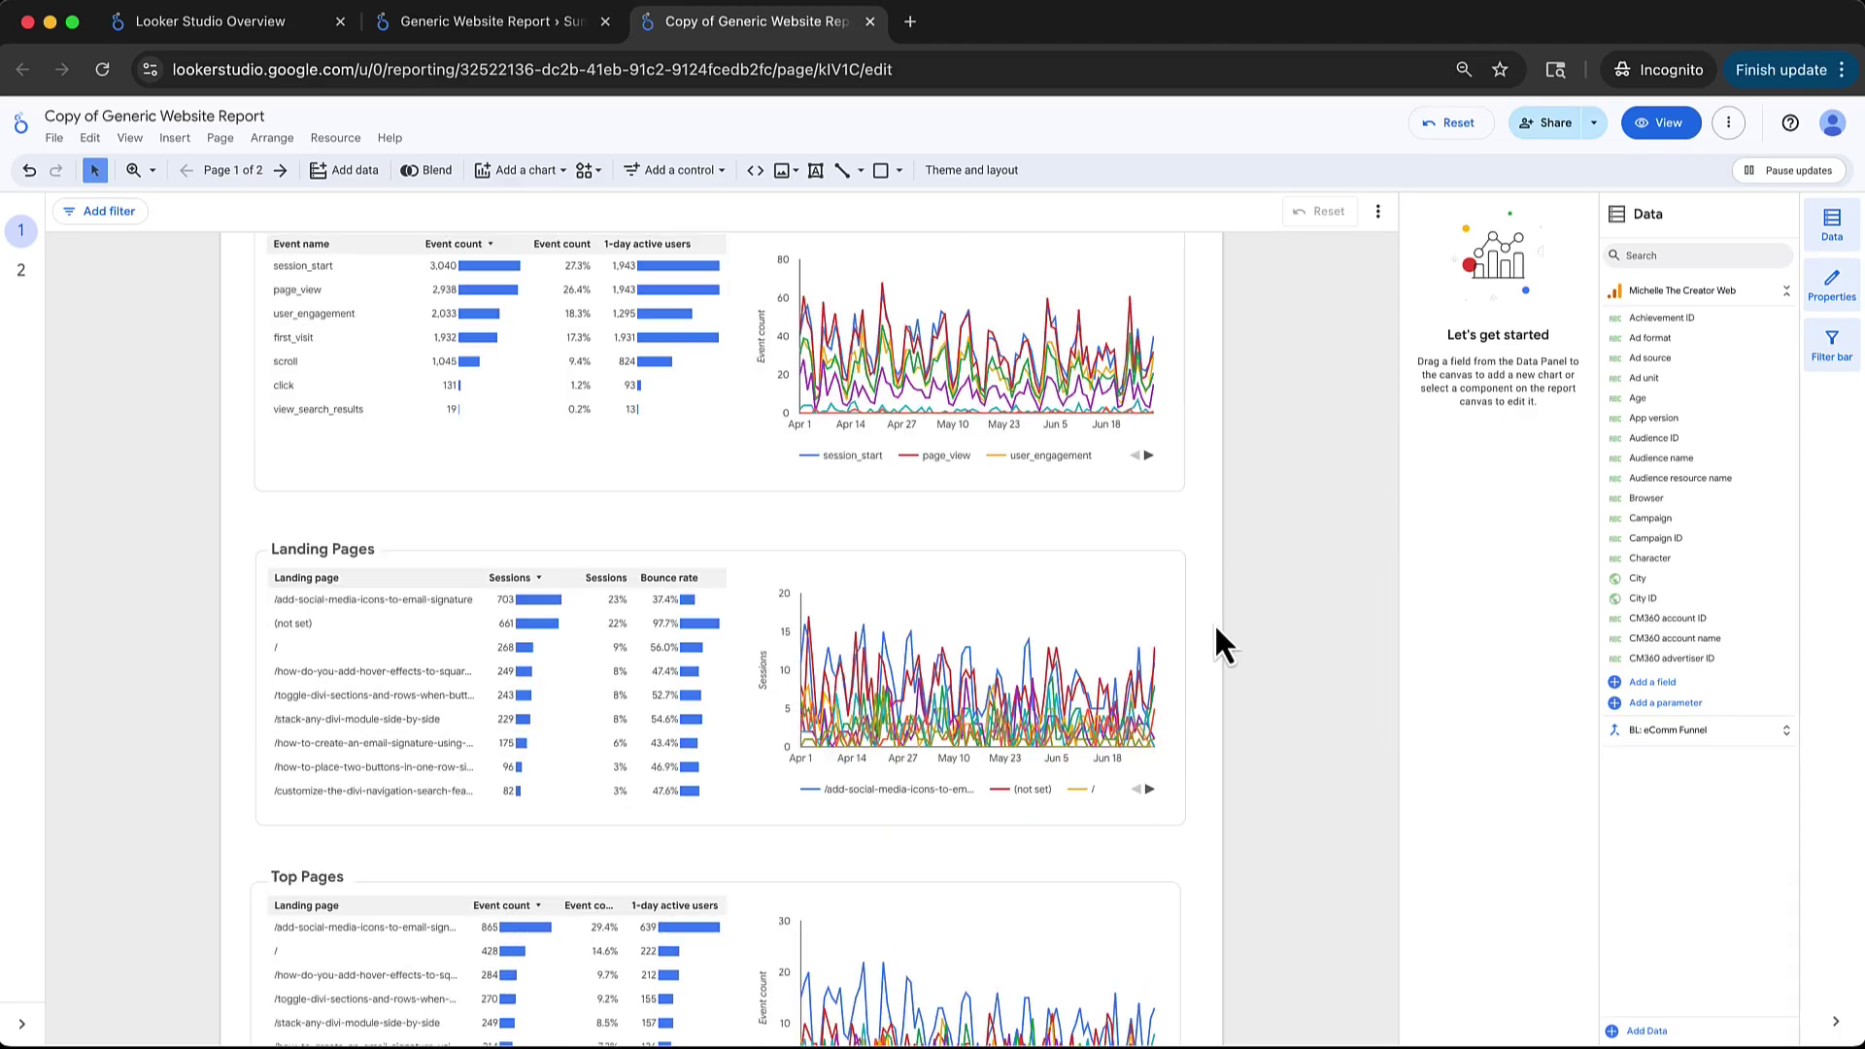
scroll(1216, 628, "down", 1)
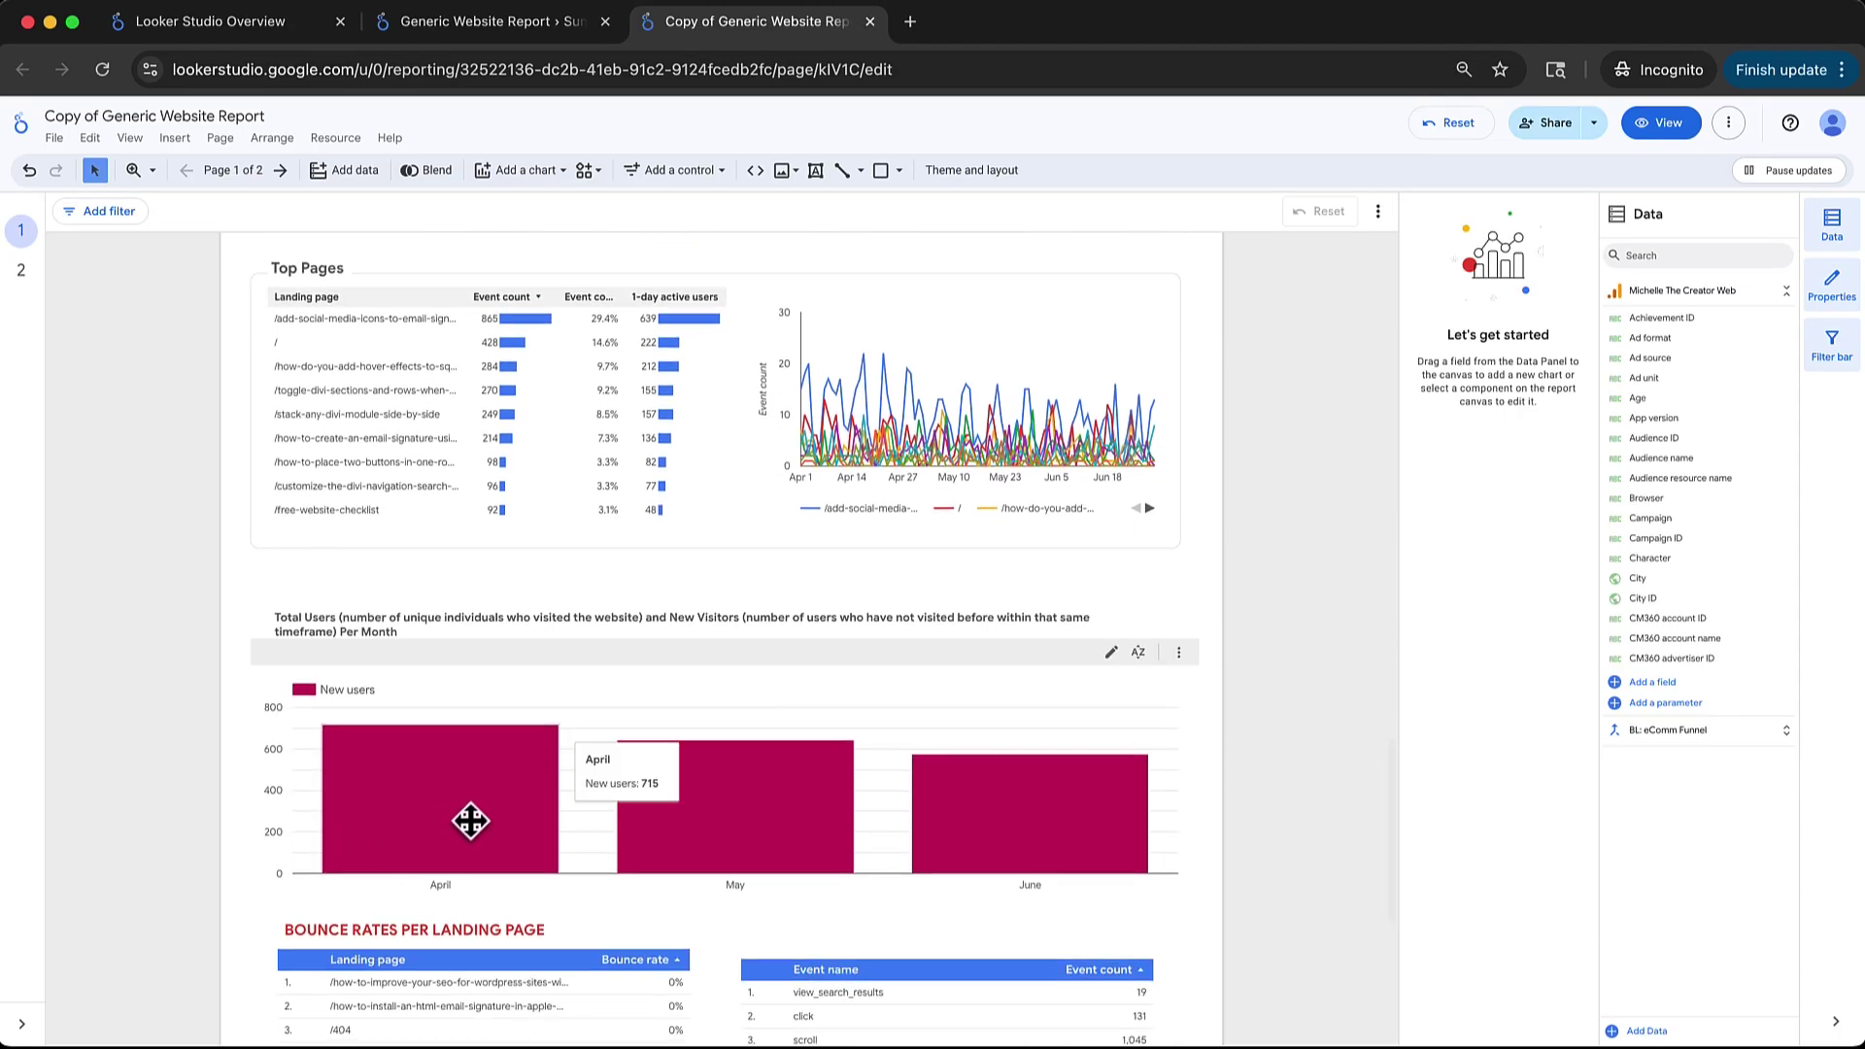
left_click(473, 821)
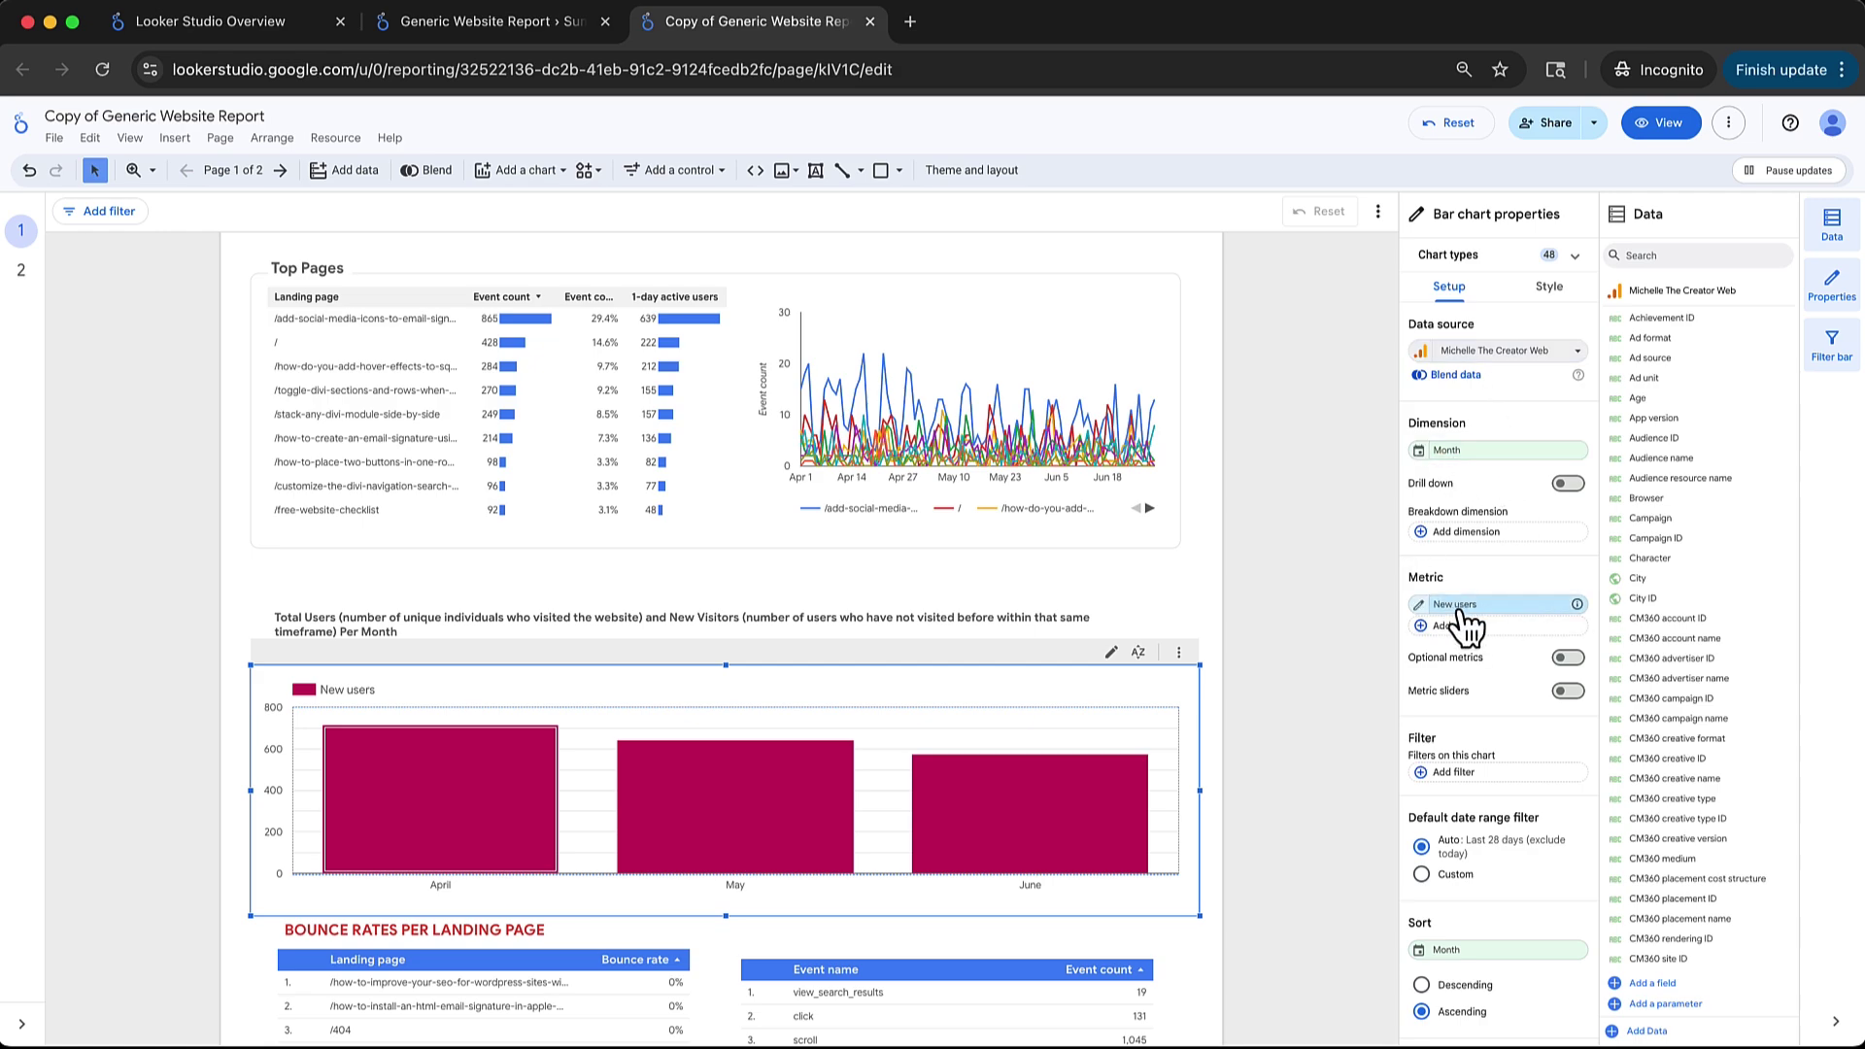
scroll(691, 824, "down", 5)
scroll(492, 633, "down", 3)
scroll(1274, 610, "down", 2)
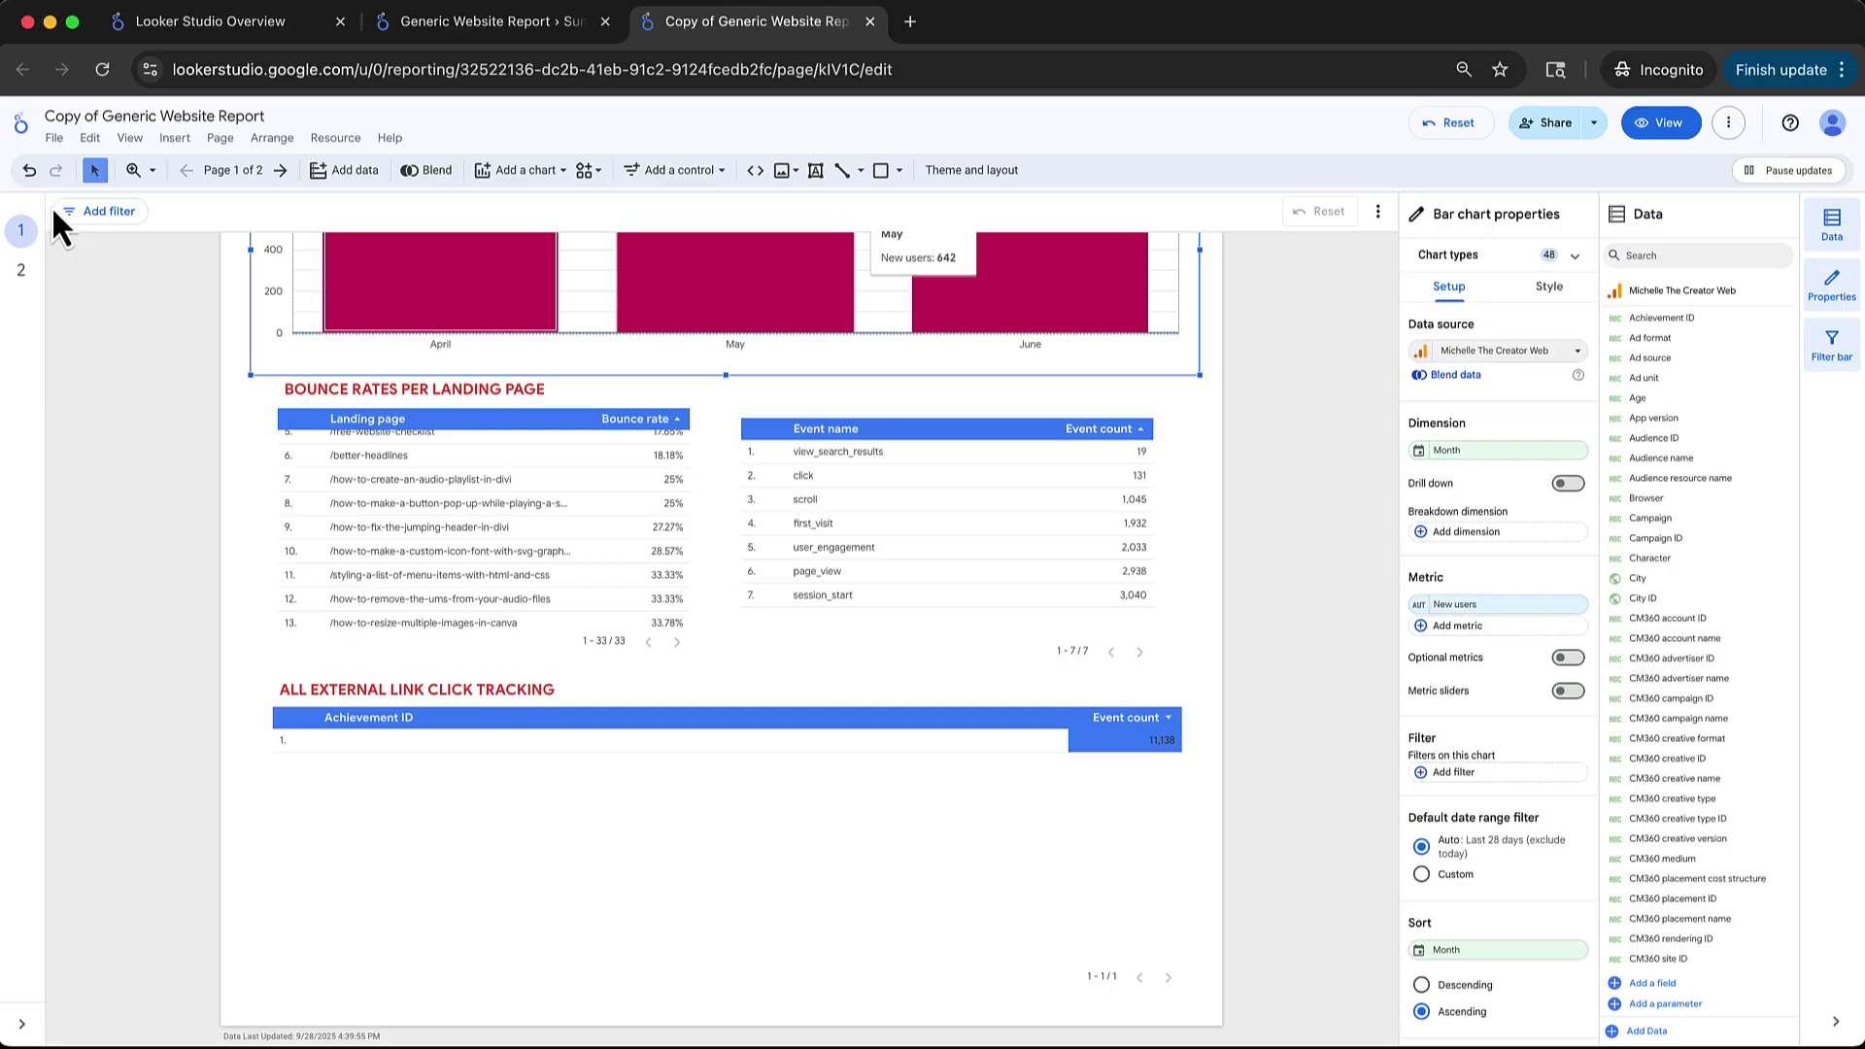
left_click(22, 271)
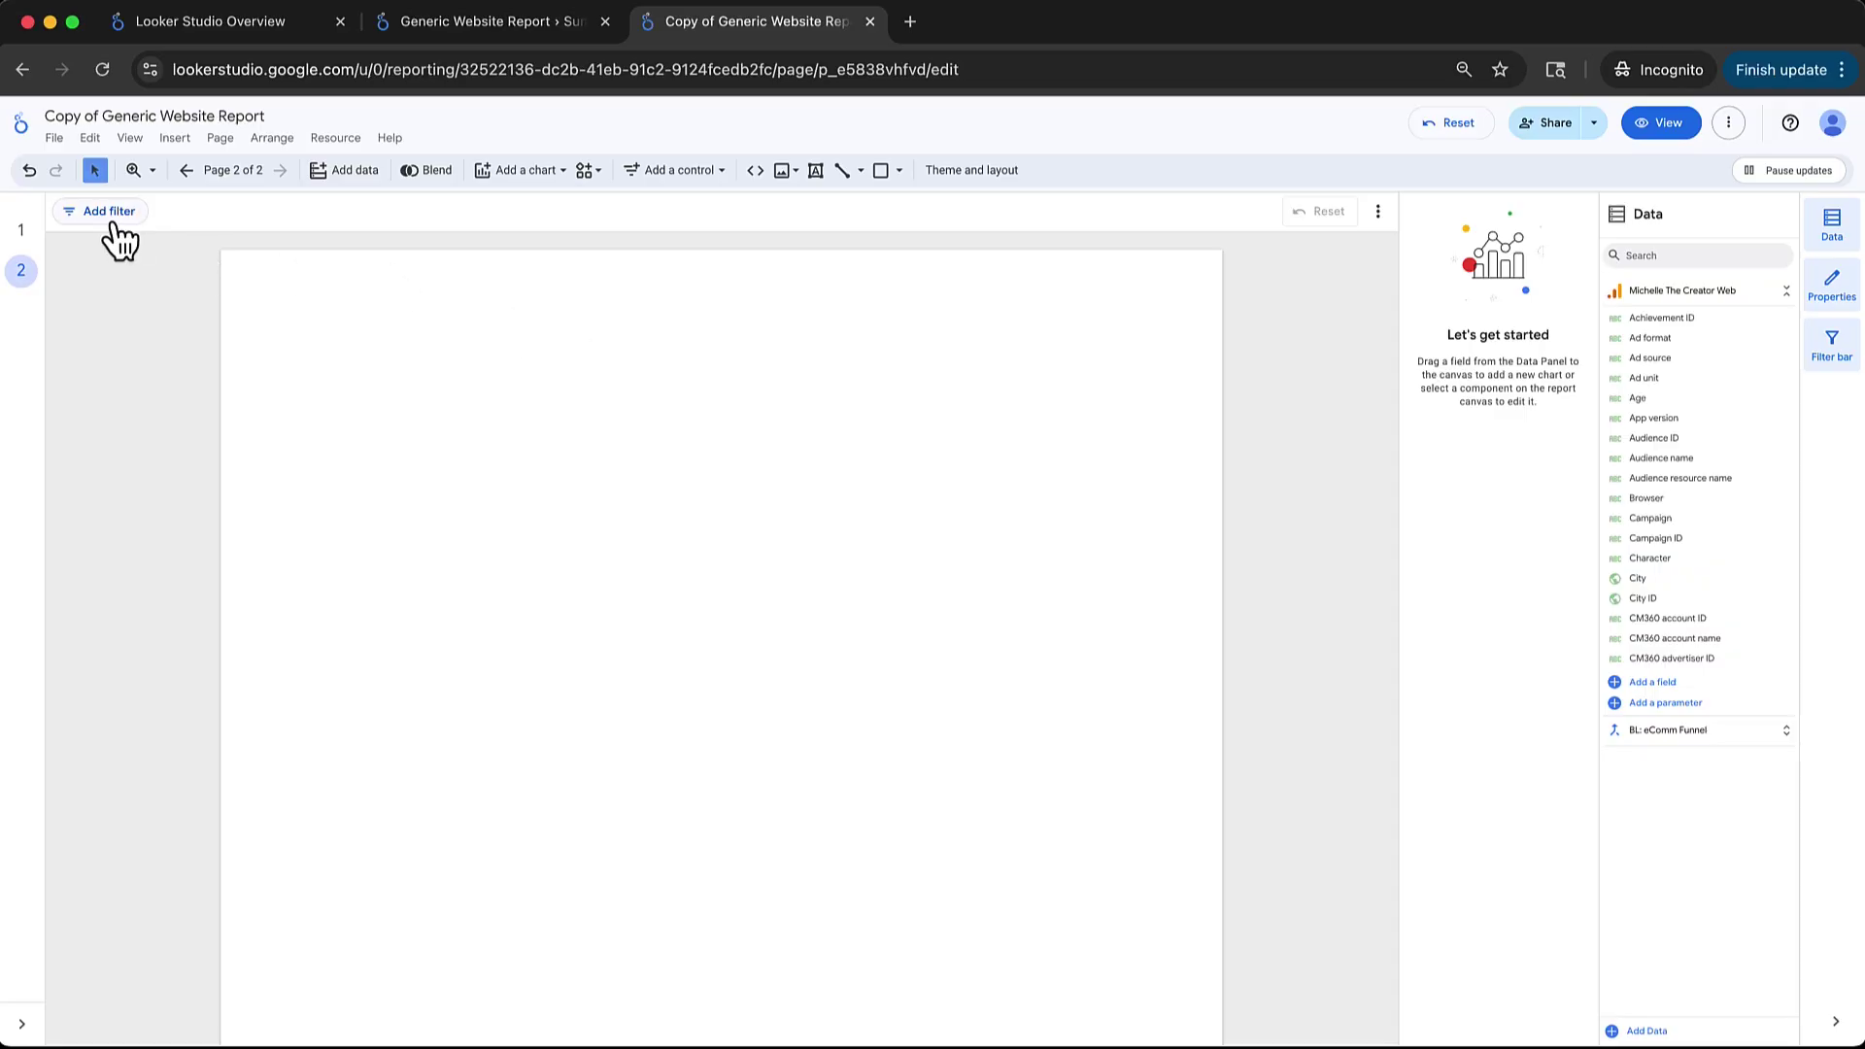
left_click(24, 235)
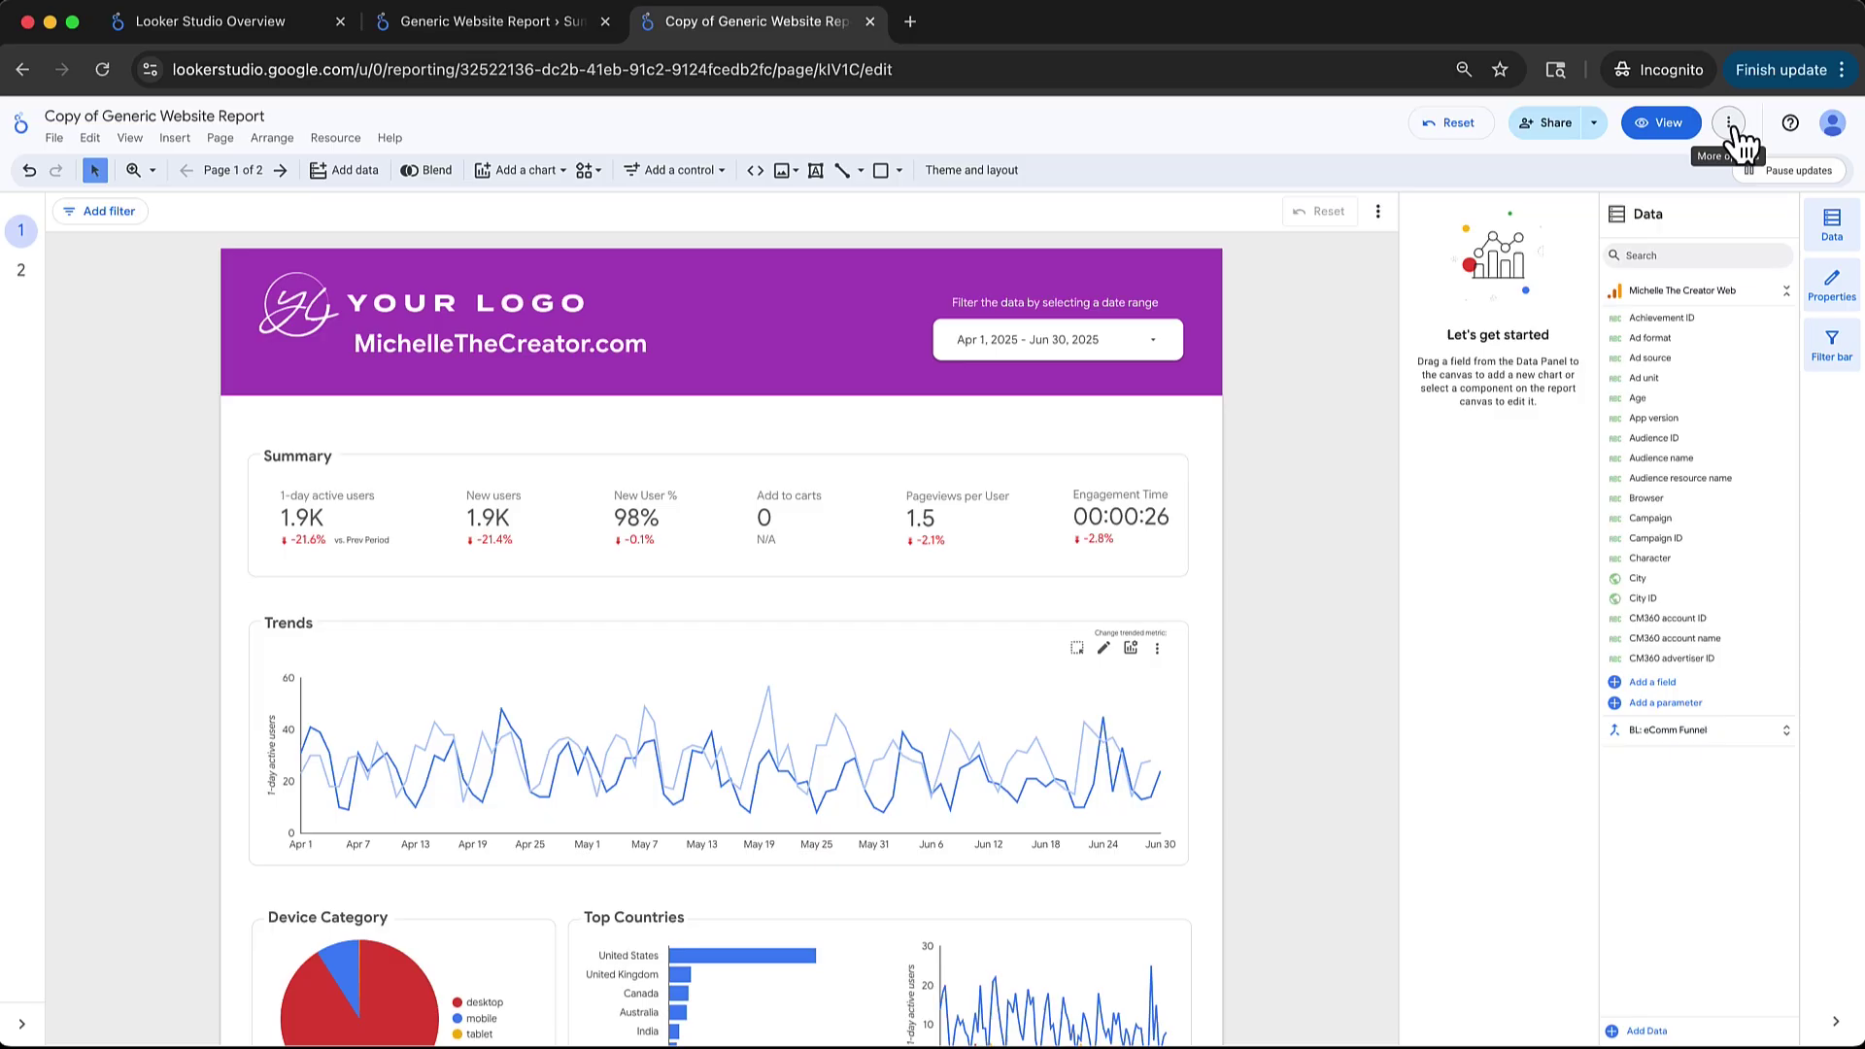
Step: Review the page options for downloading the report as a PDF, and cancel without downloading
left_click(1594, 124)
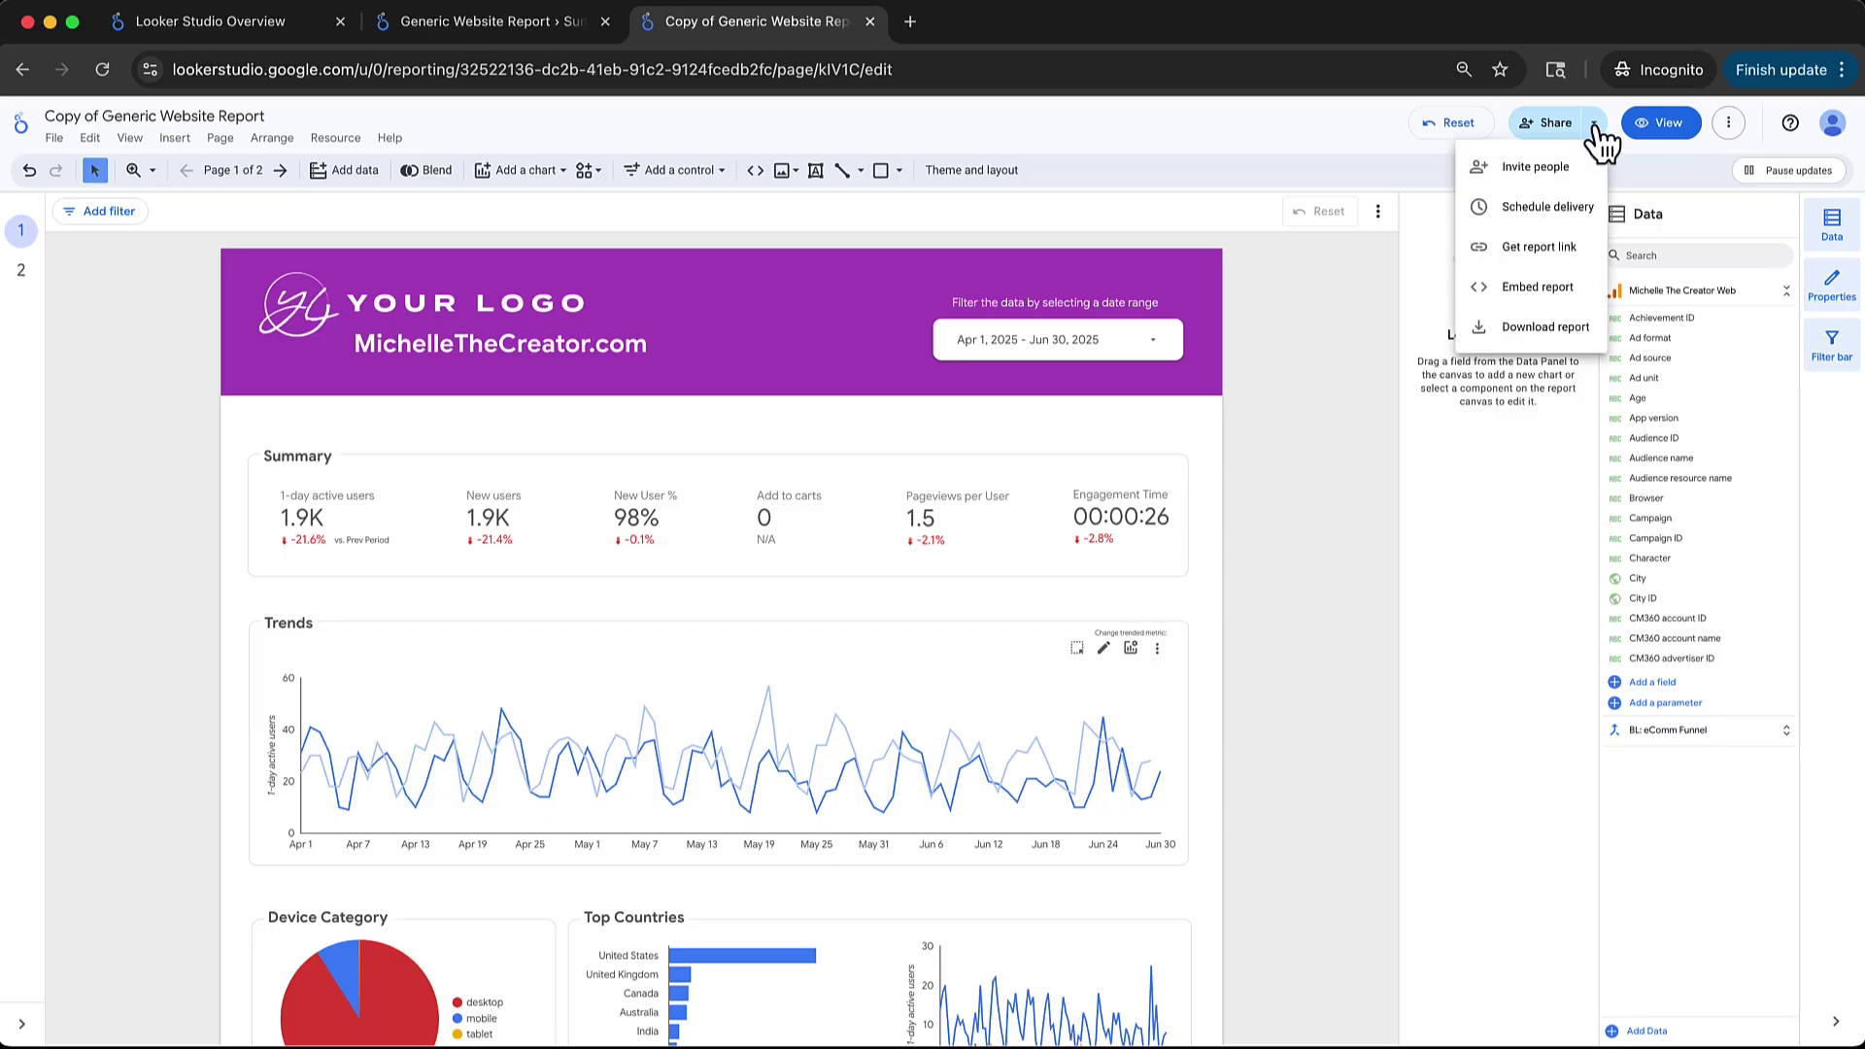
left_click(1544, 330)
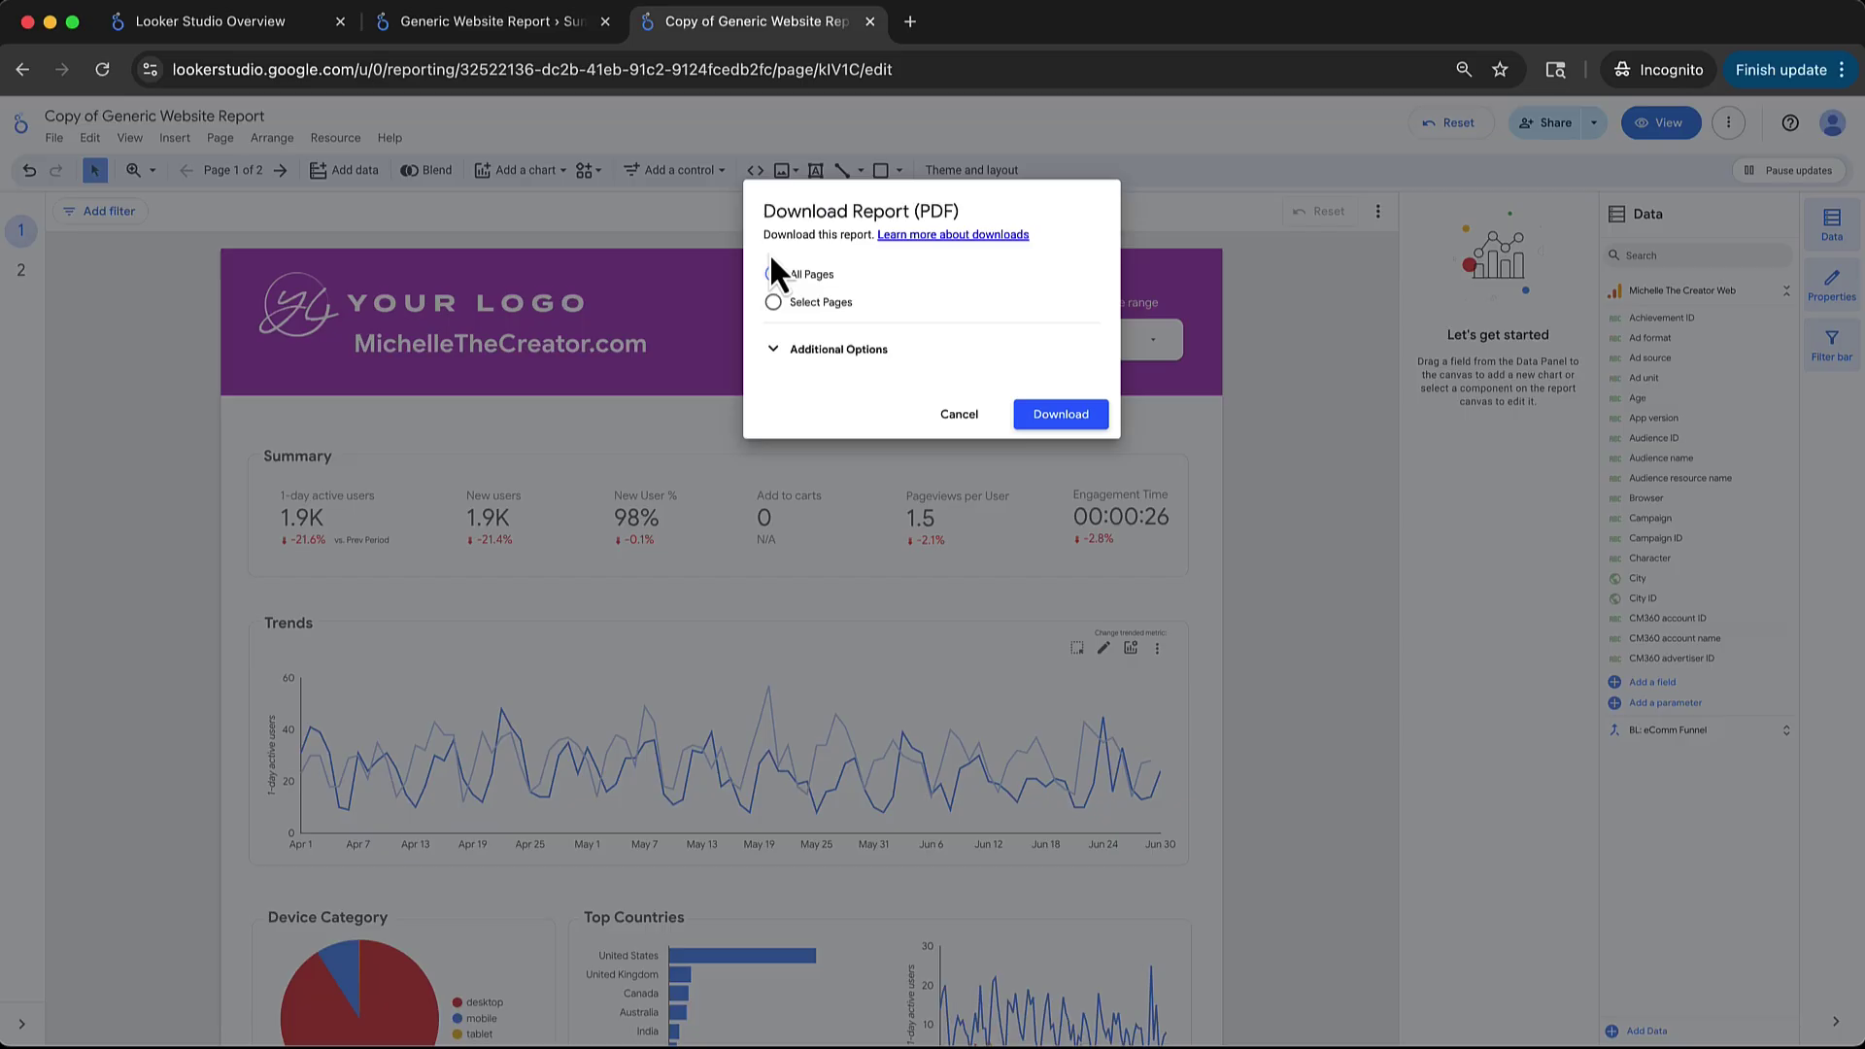
left_click(957, 418)
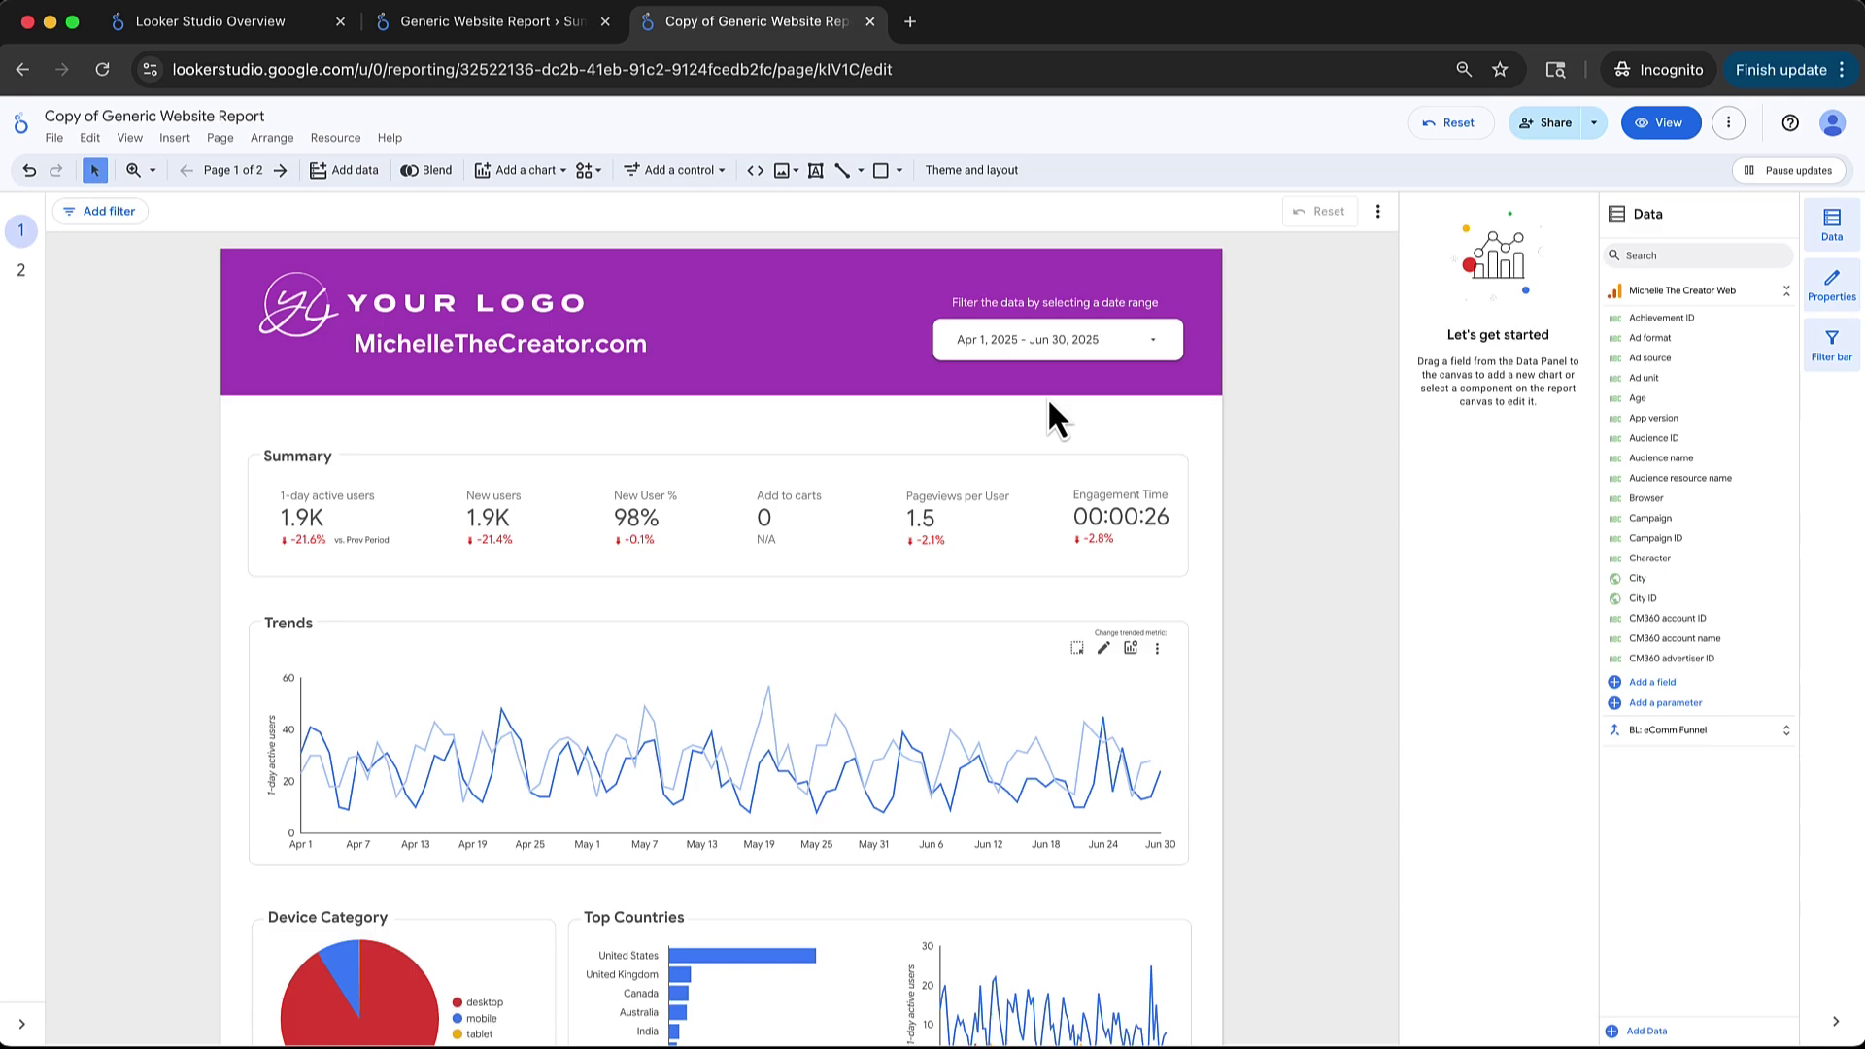
Step: Try setting the report's link access to Public, check the available link roles, and leave the sharing settings without saving
left_click(1551, 123)
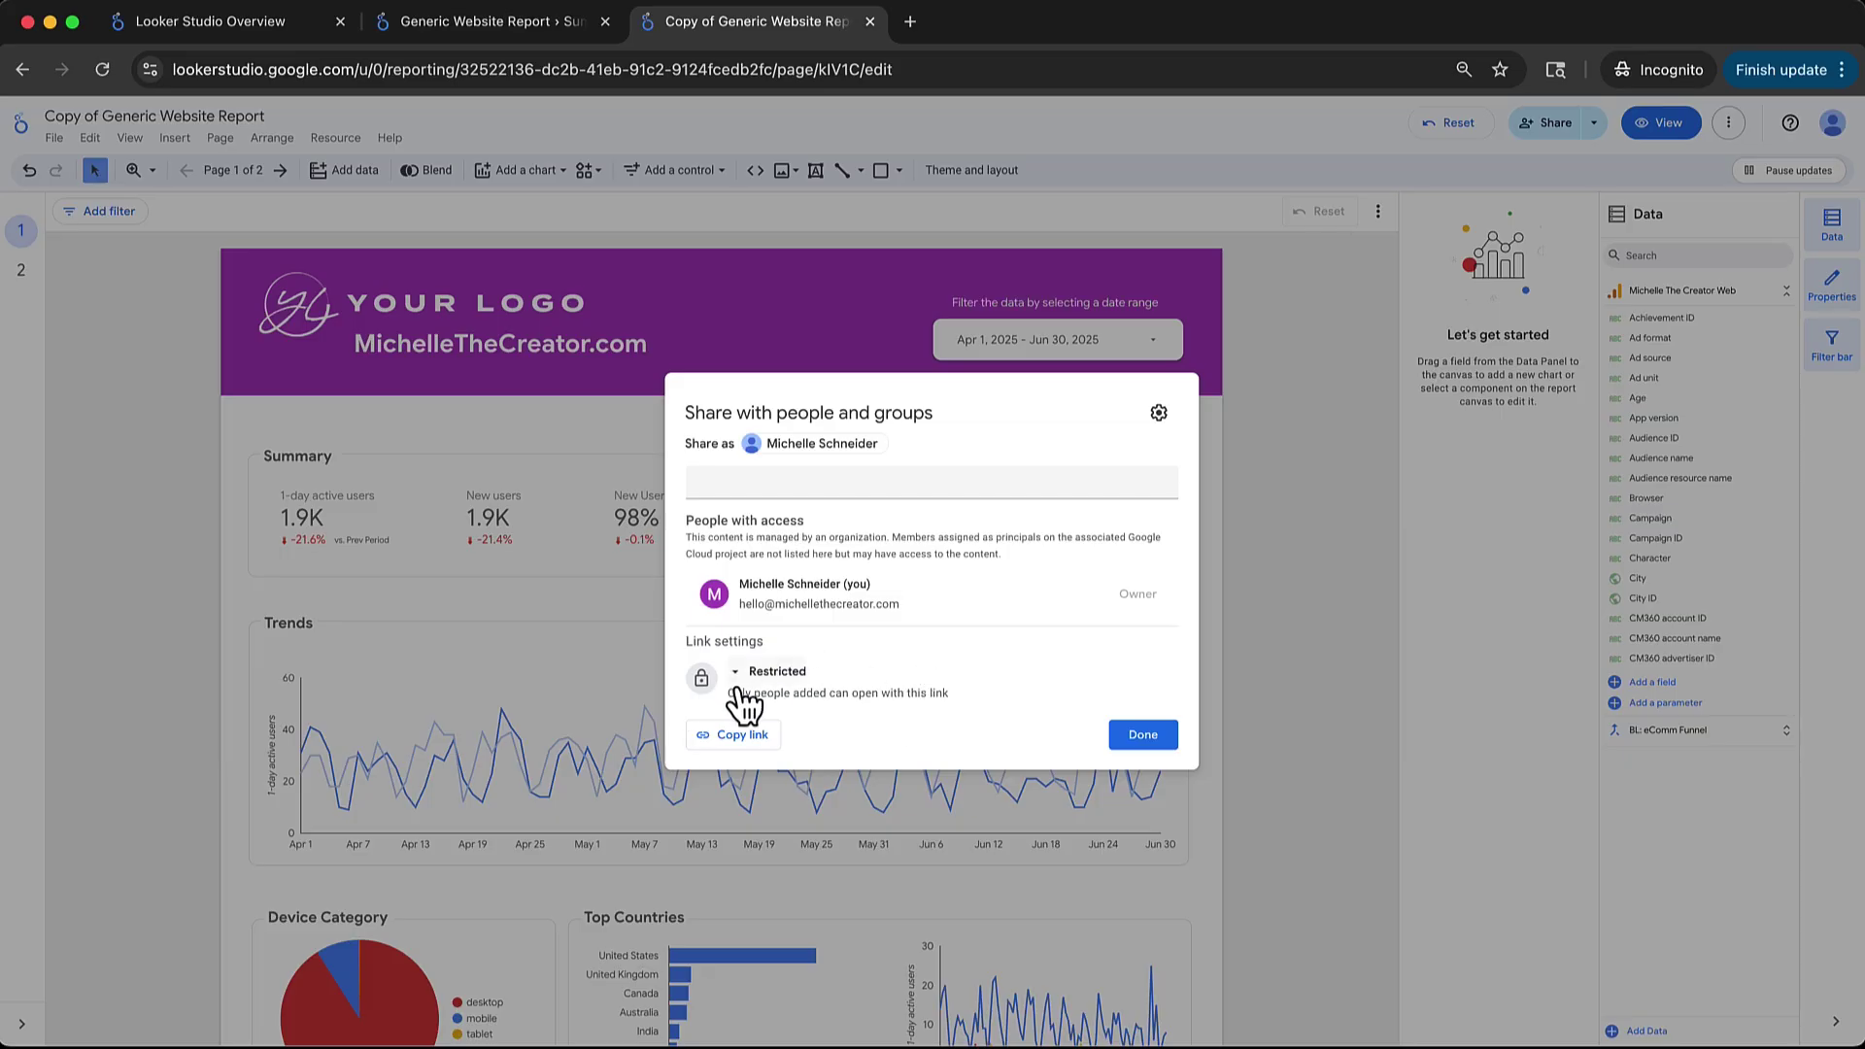
left_click(772, 670)
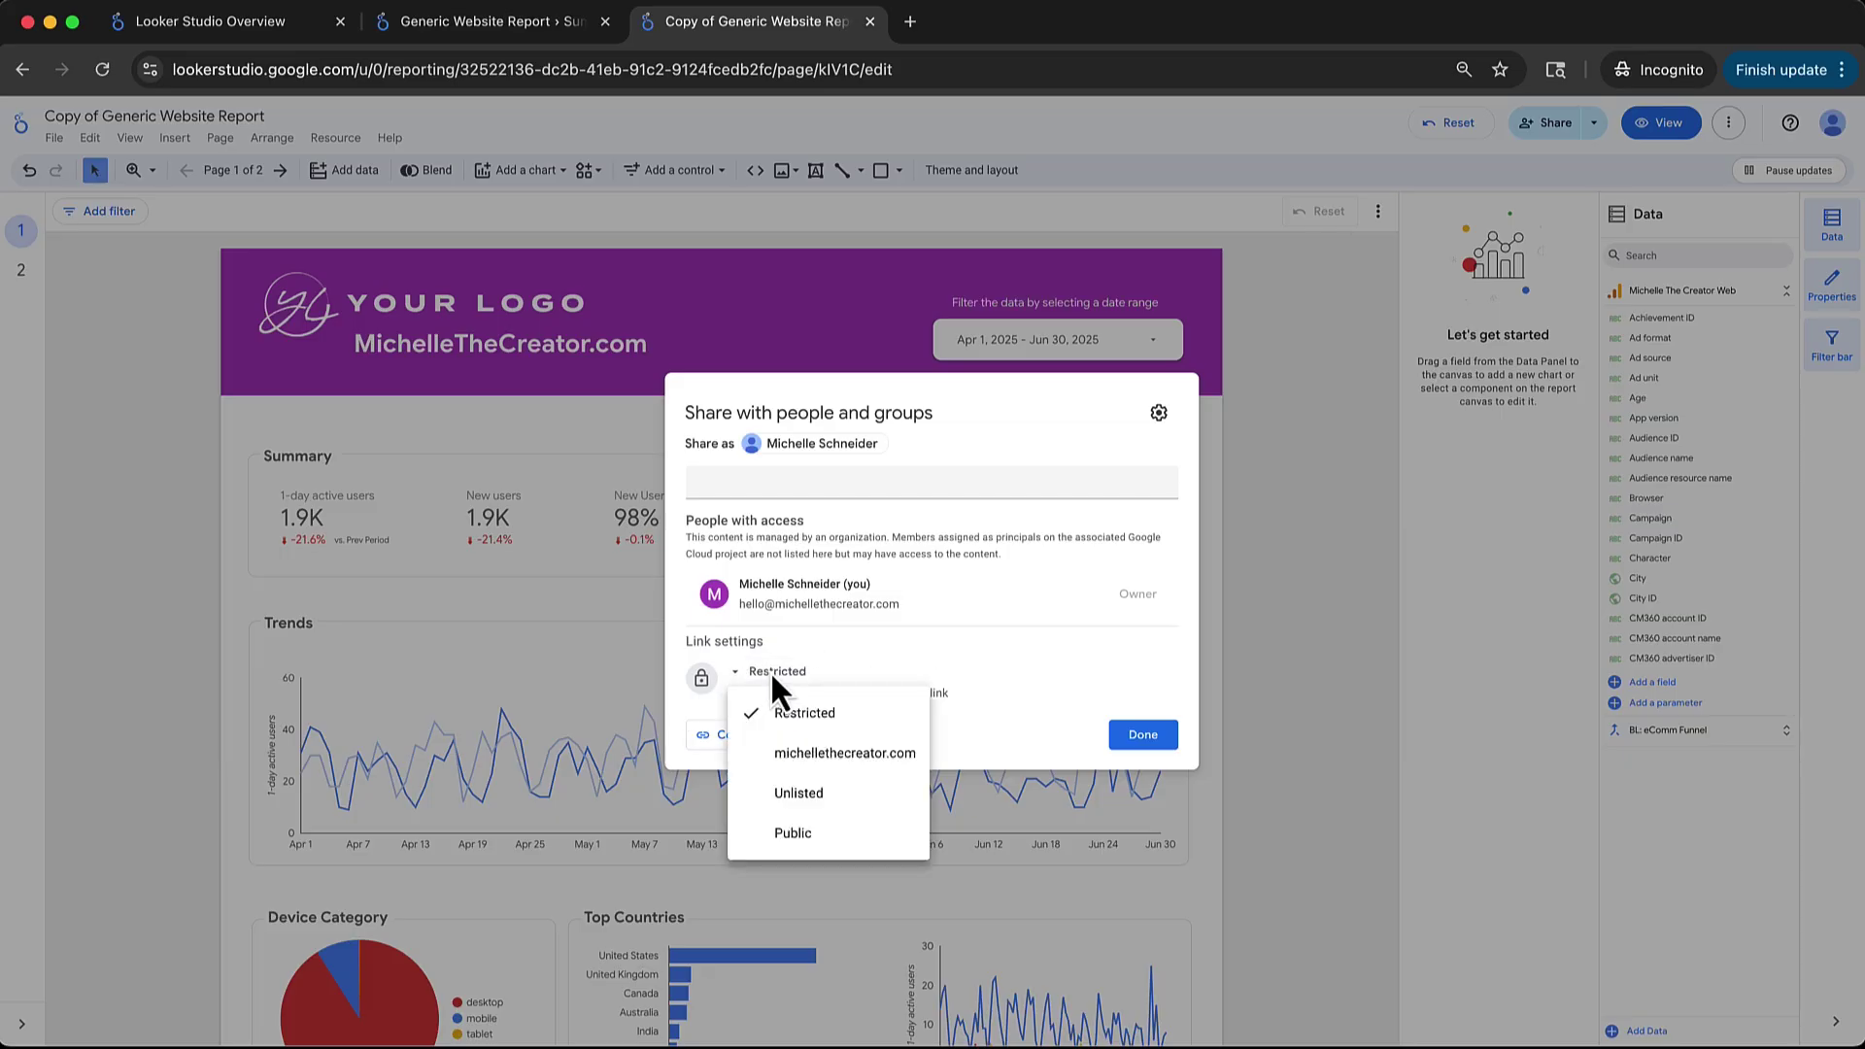
left_click(795, 834)
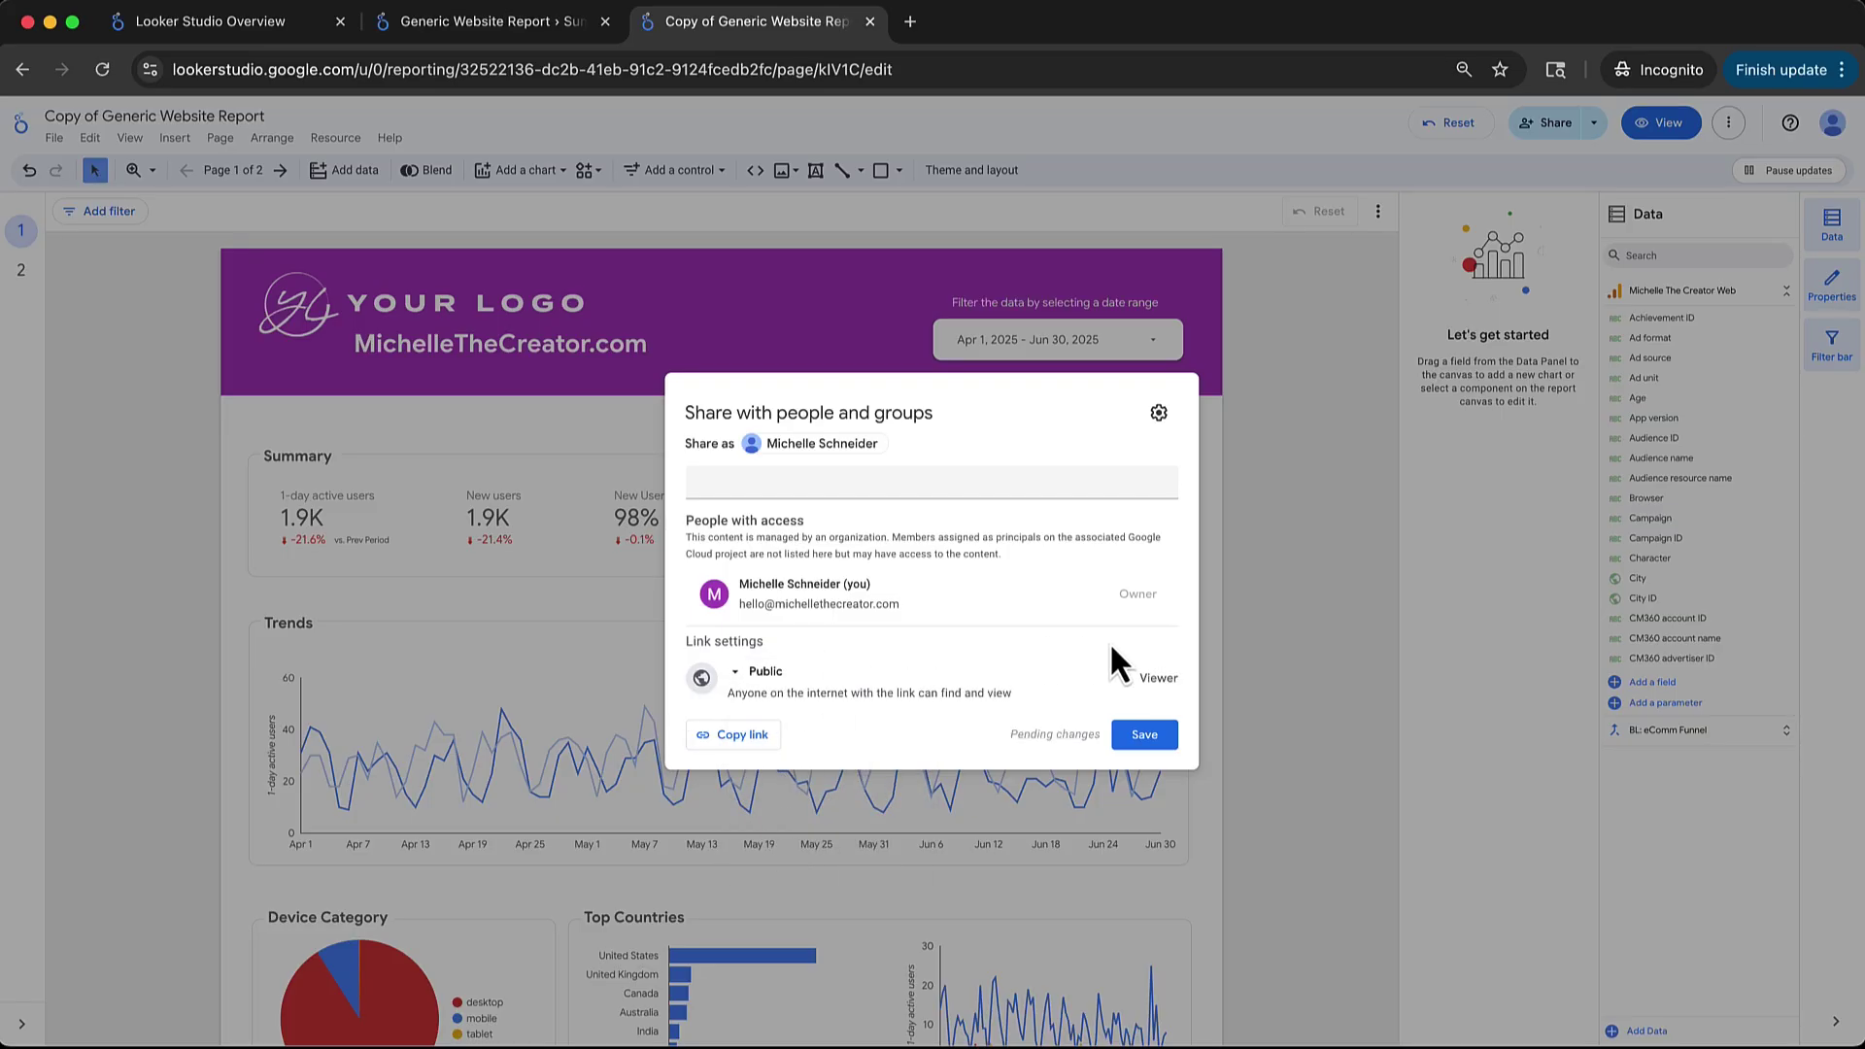
left_click(1158, 680)
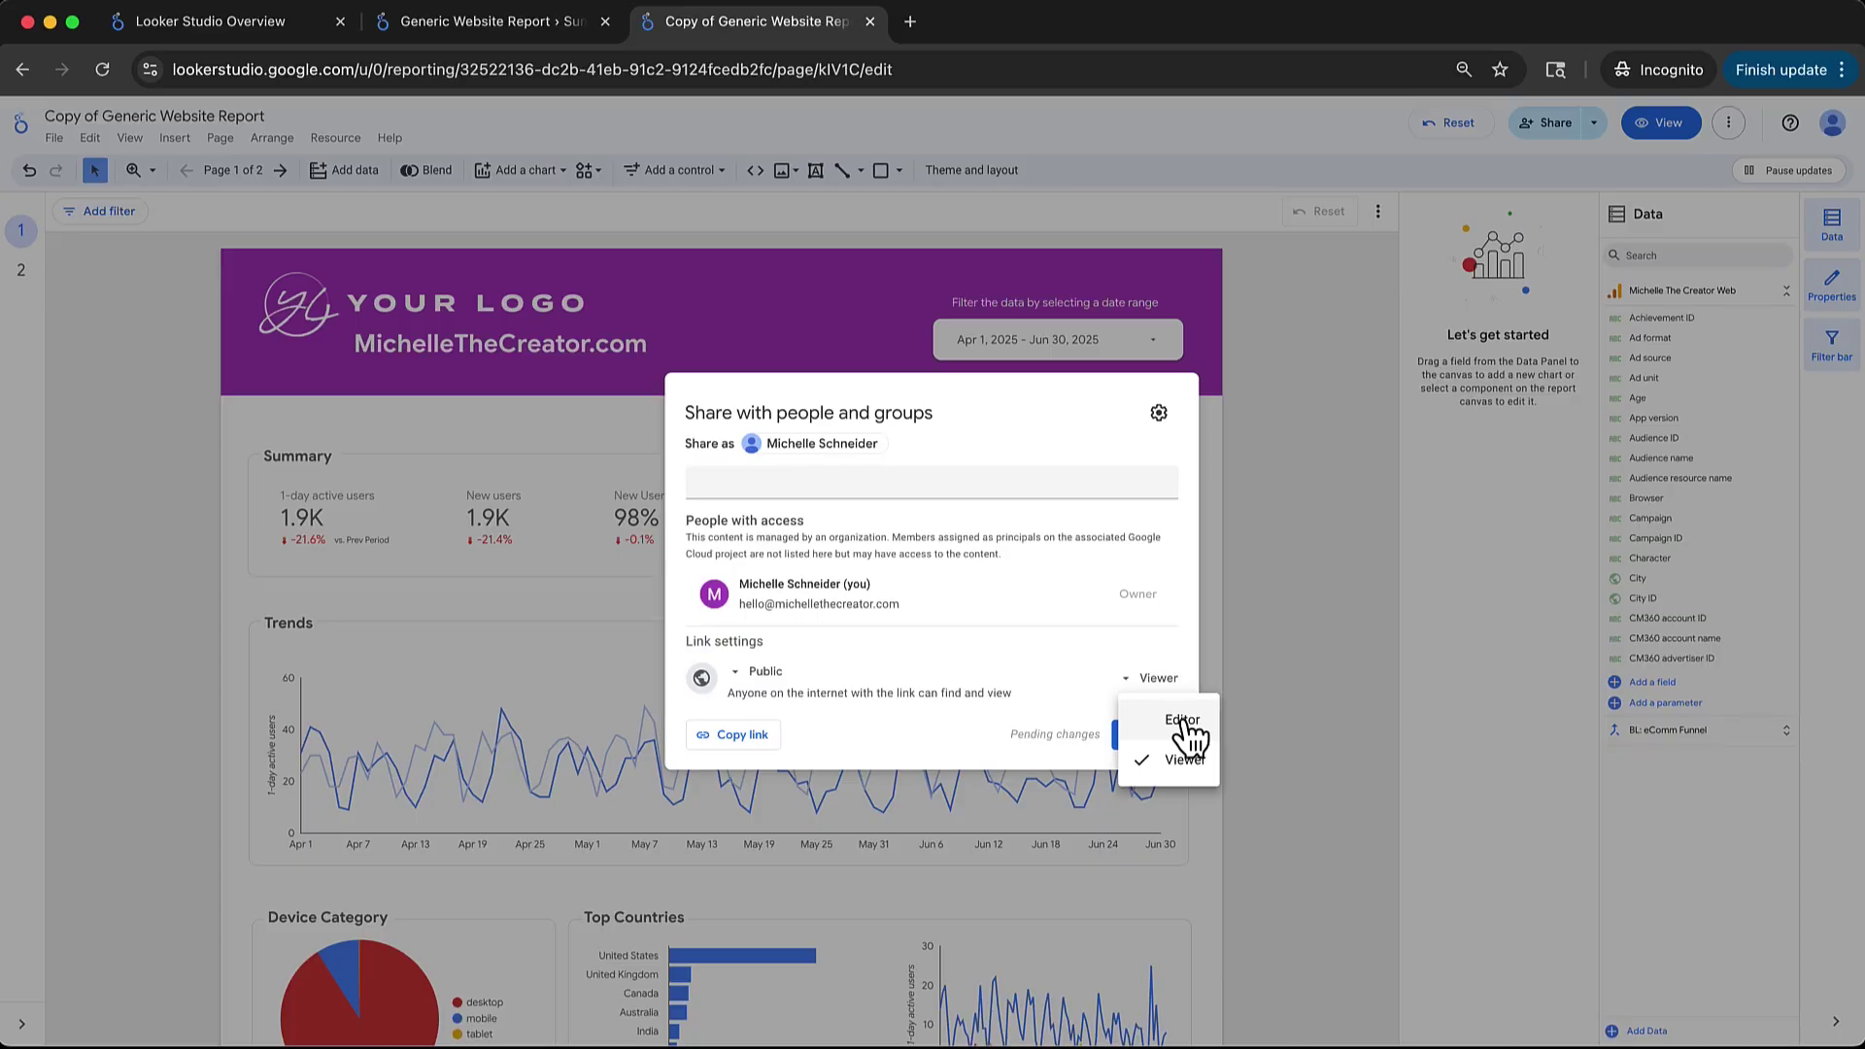
left_click(1051, 680)
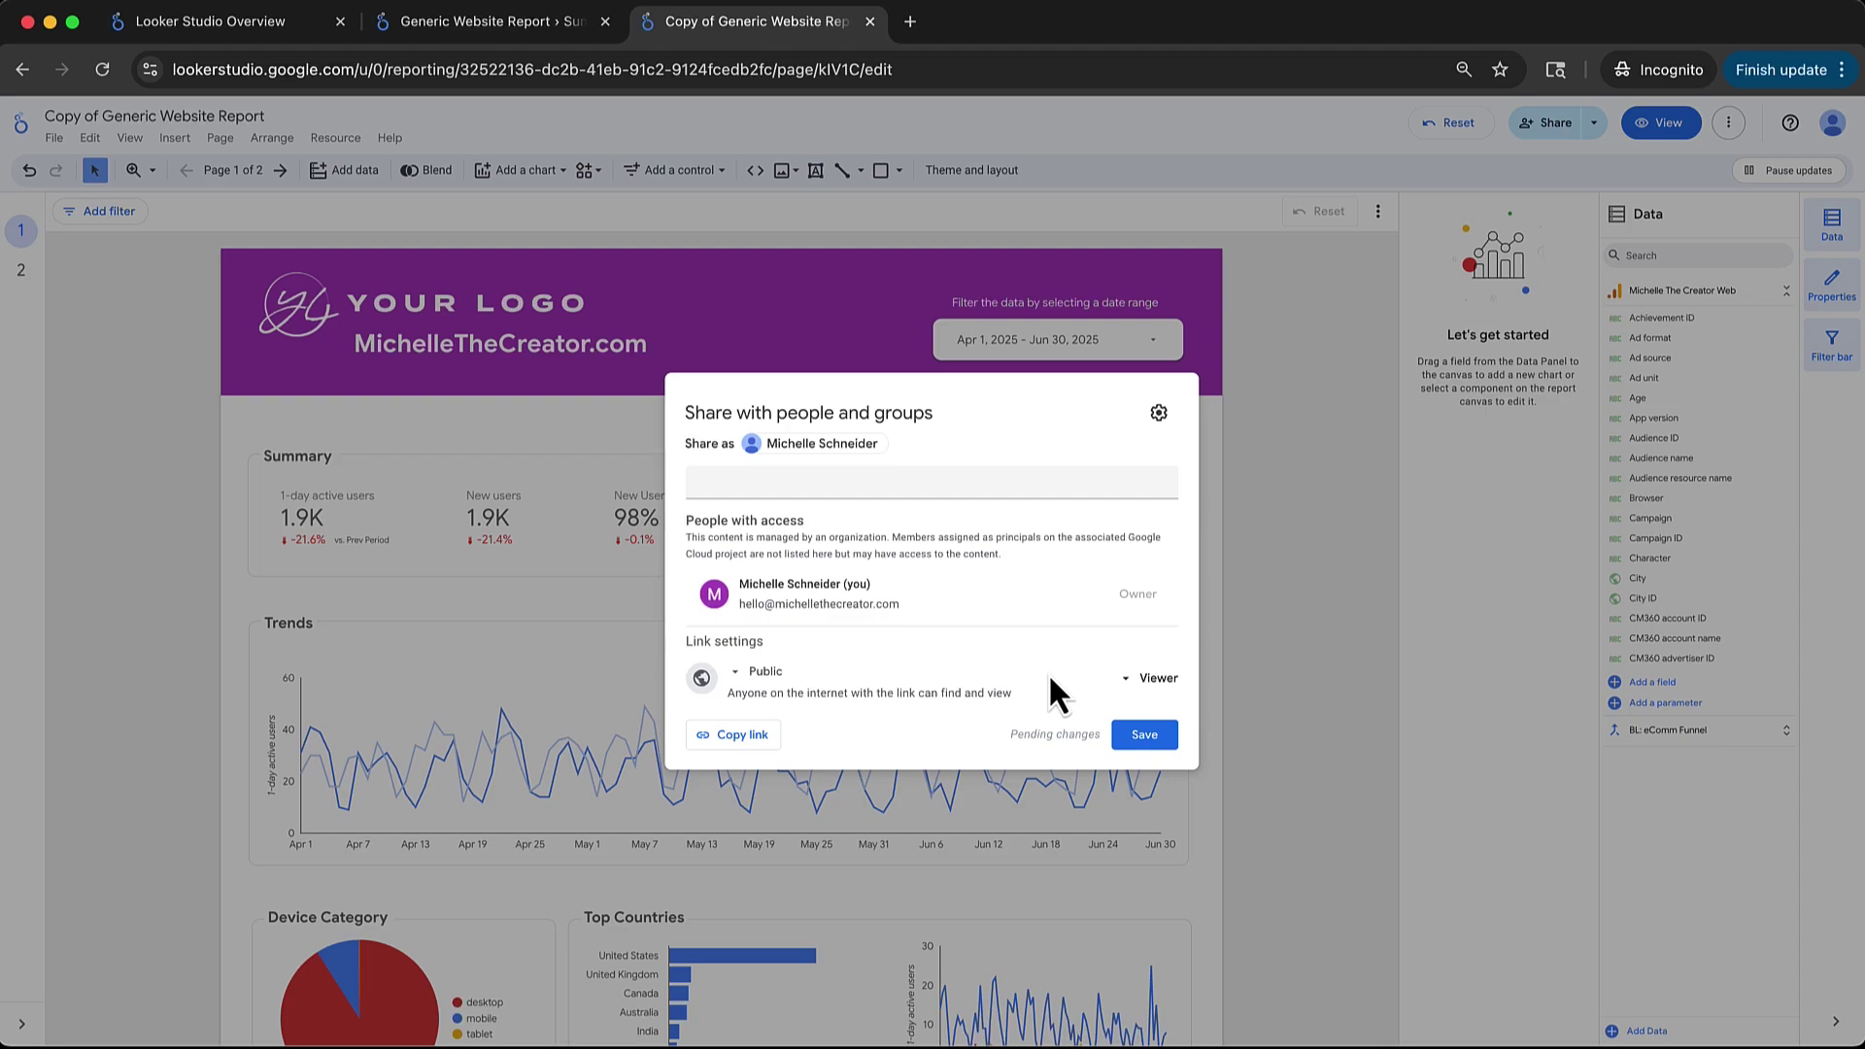
left_click(1266, 497)
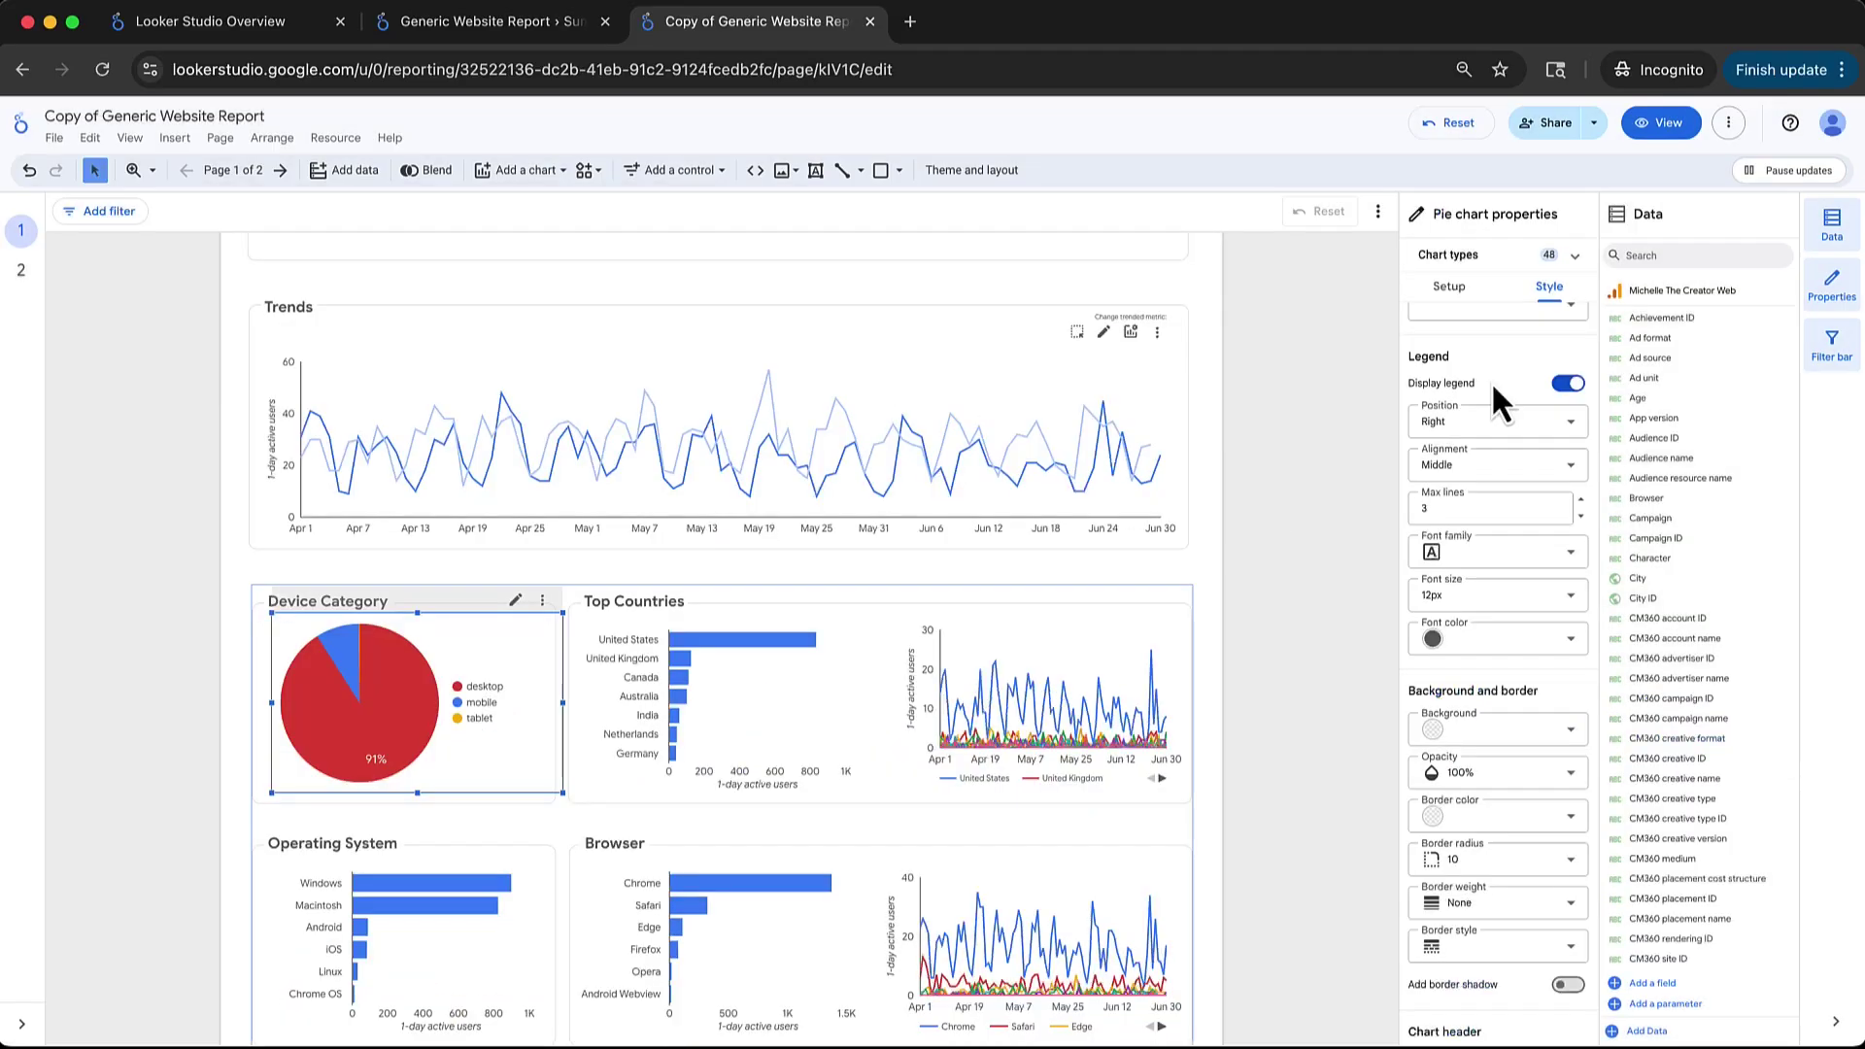
Step: Deselect the Device Category pie chart and look over the customized charts and Top Traffic Sources section on page 1
left_click(1277, 478)
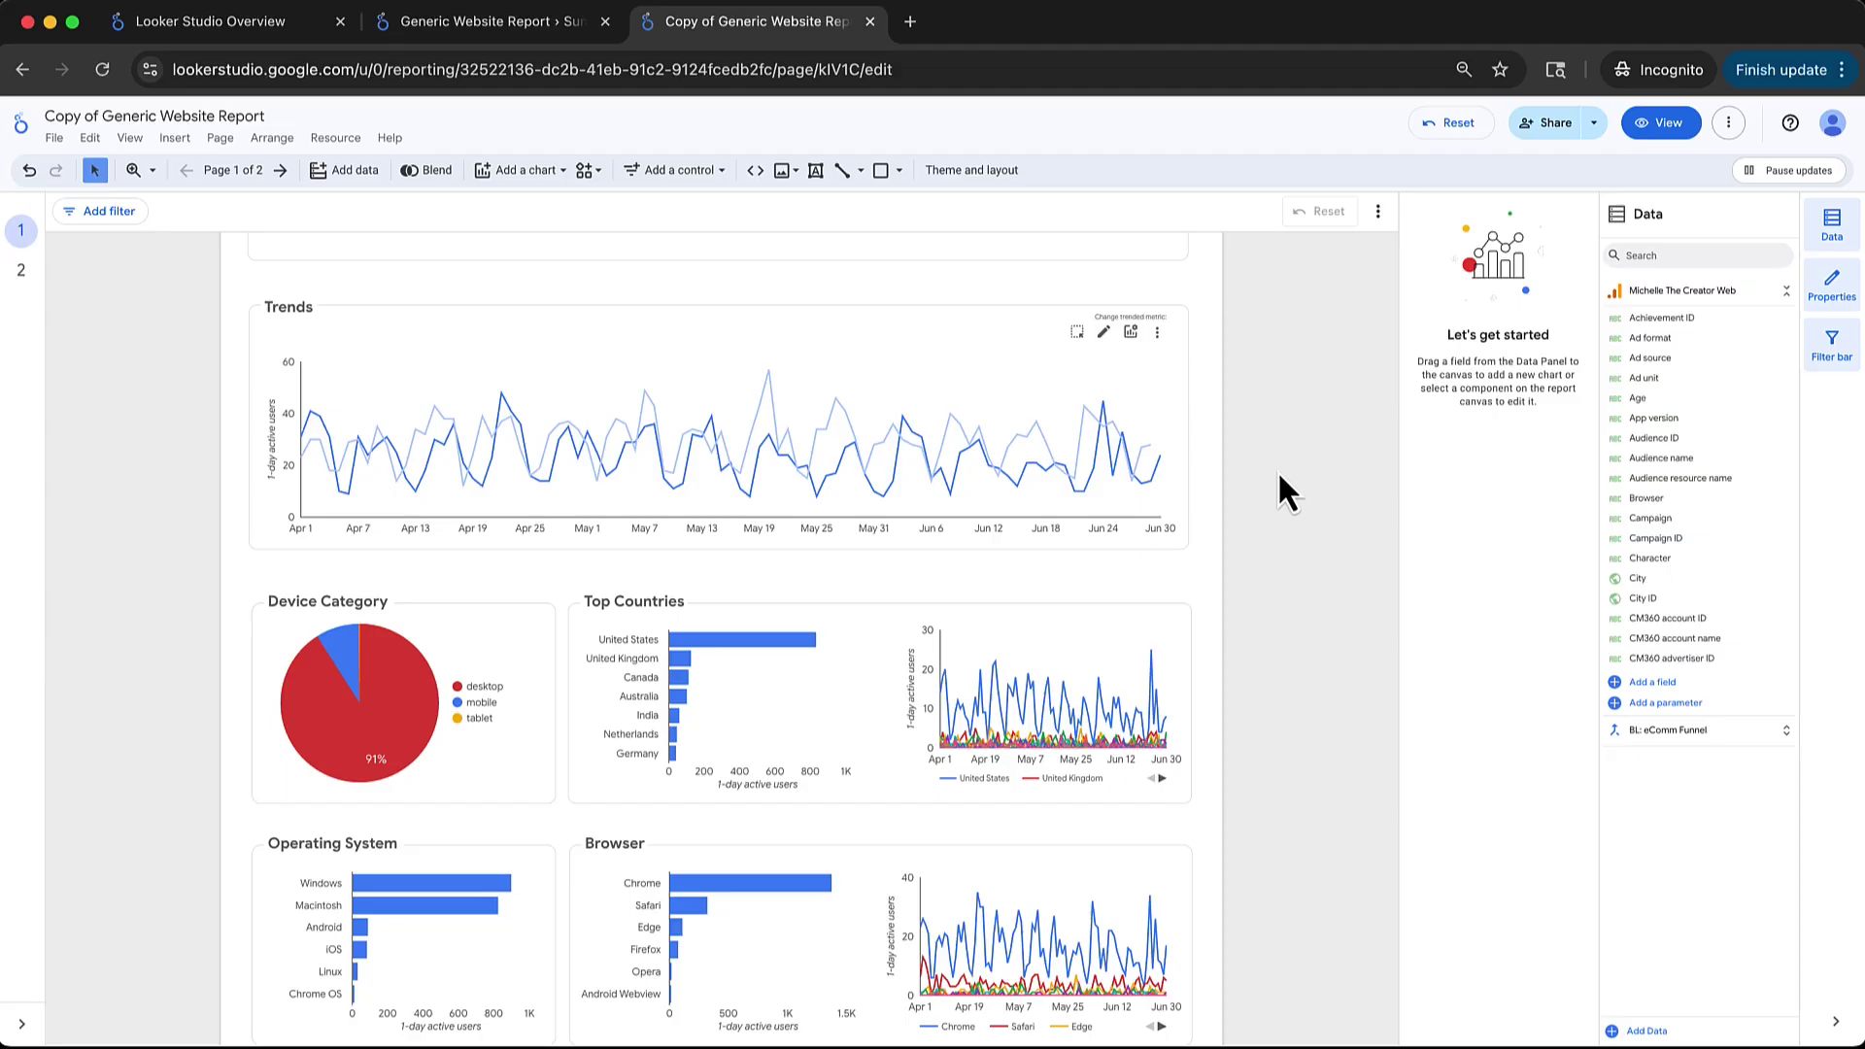
scroll(1278, 470, "down", 8)
scroll(1280, 469, "up", 10)
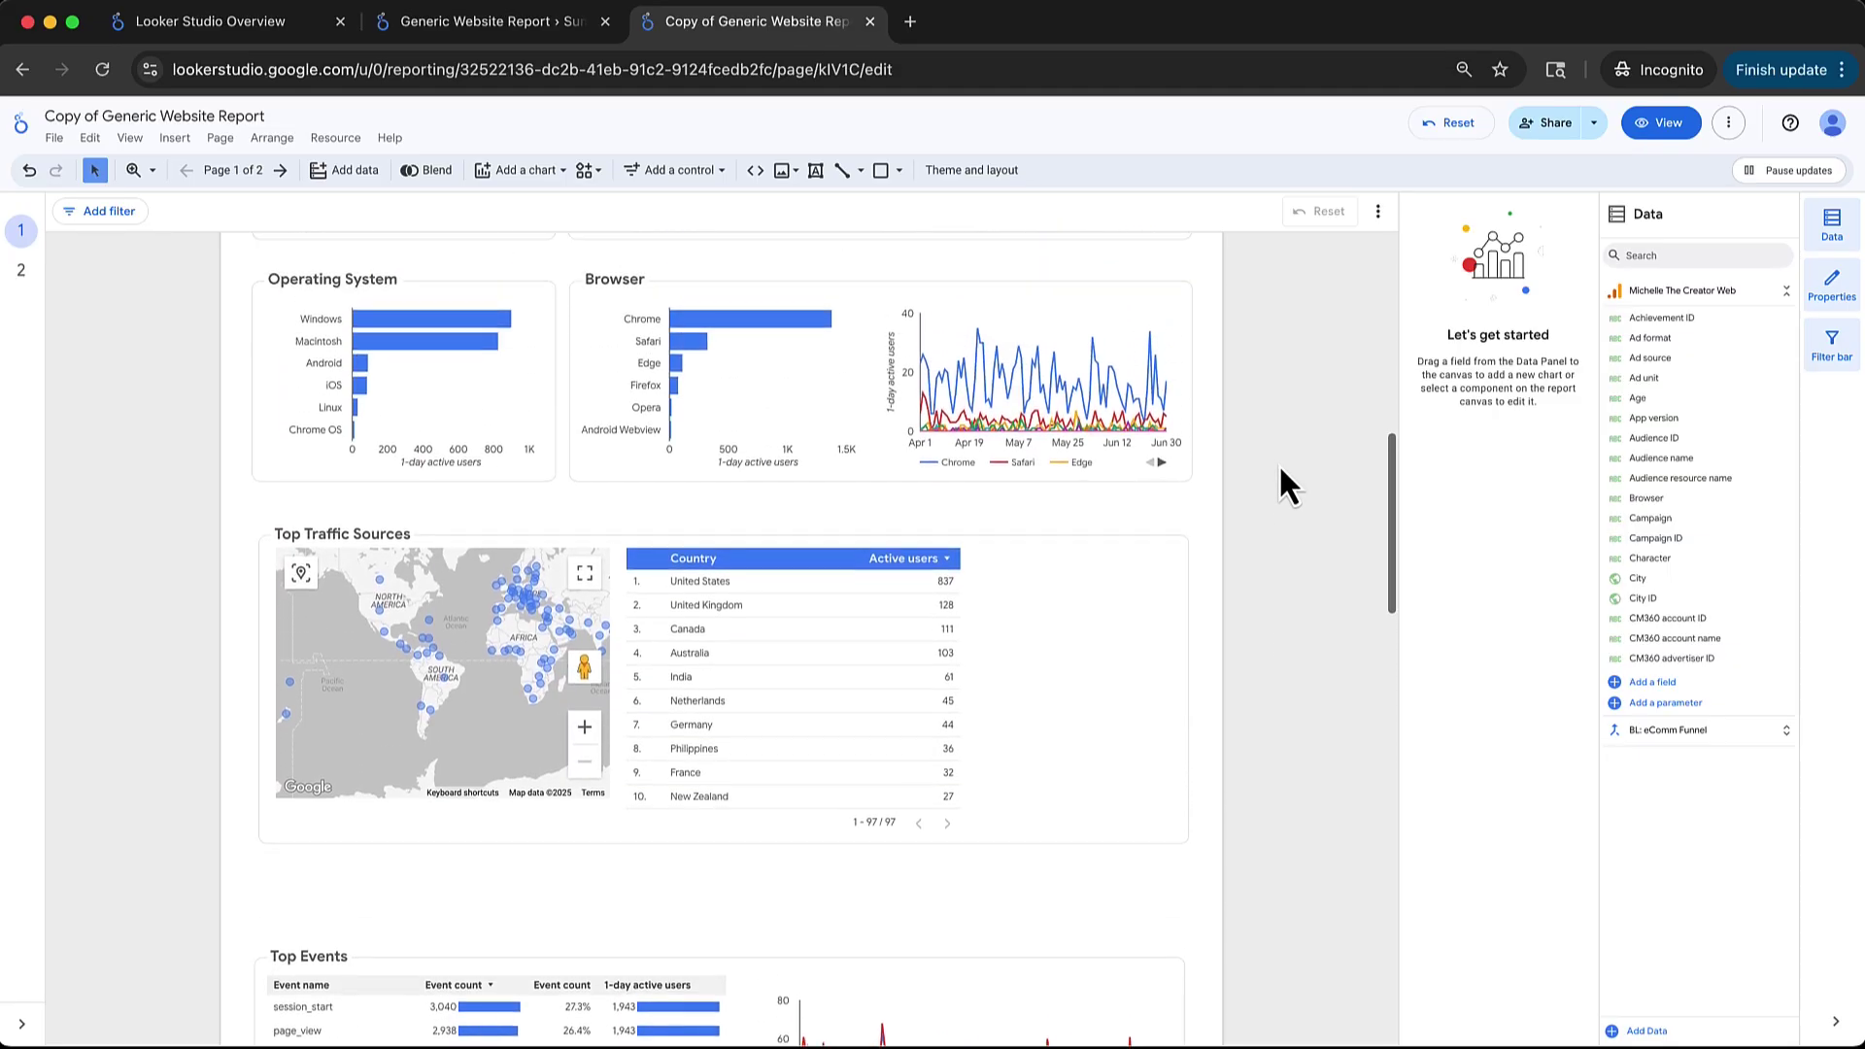
scroll(1279, 463, "up", 2)
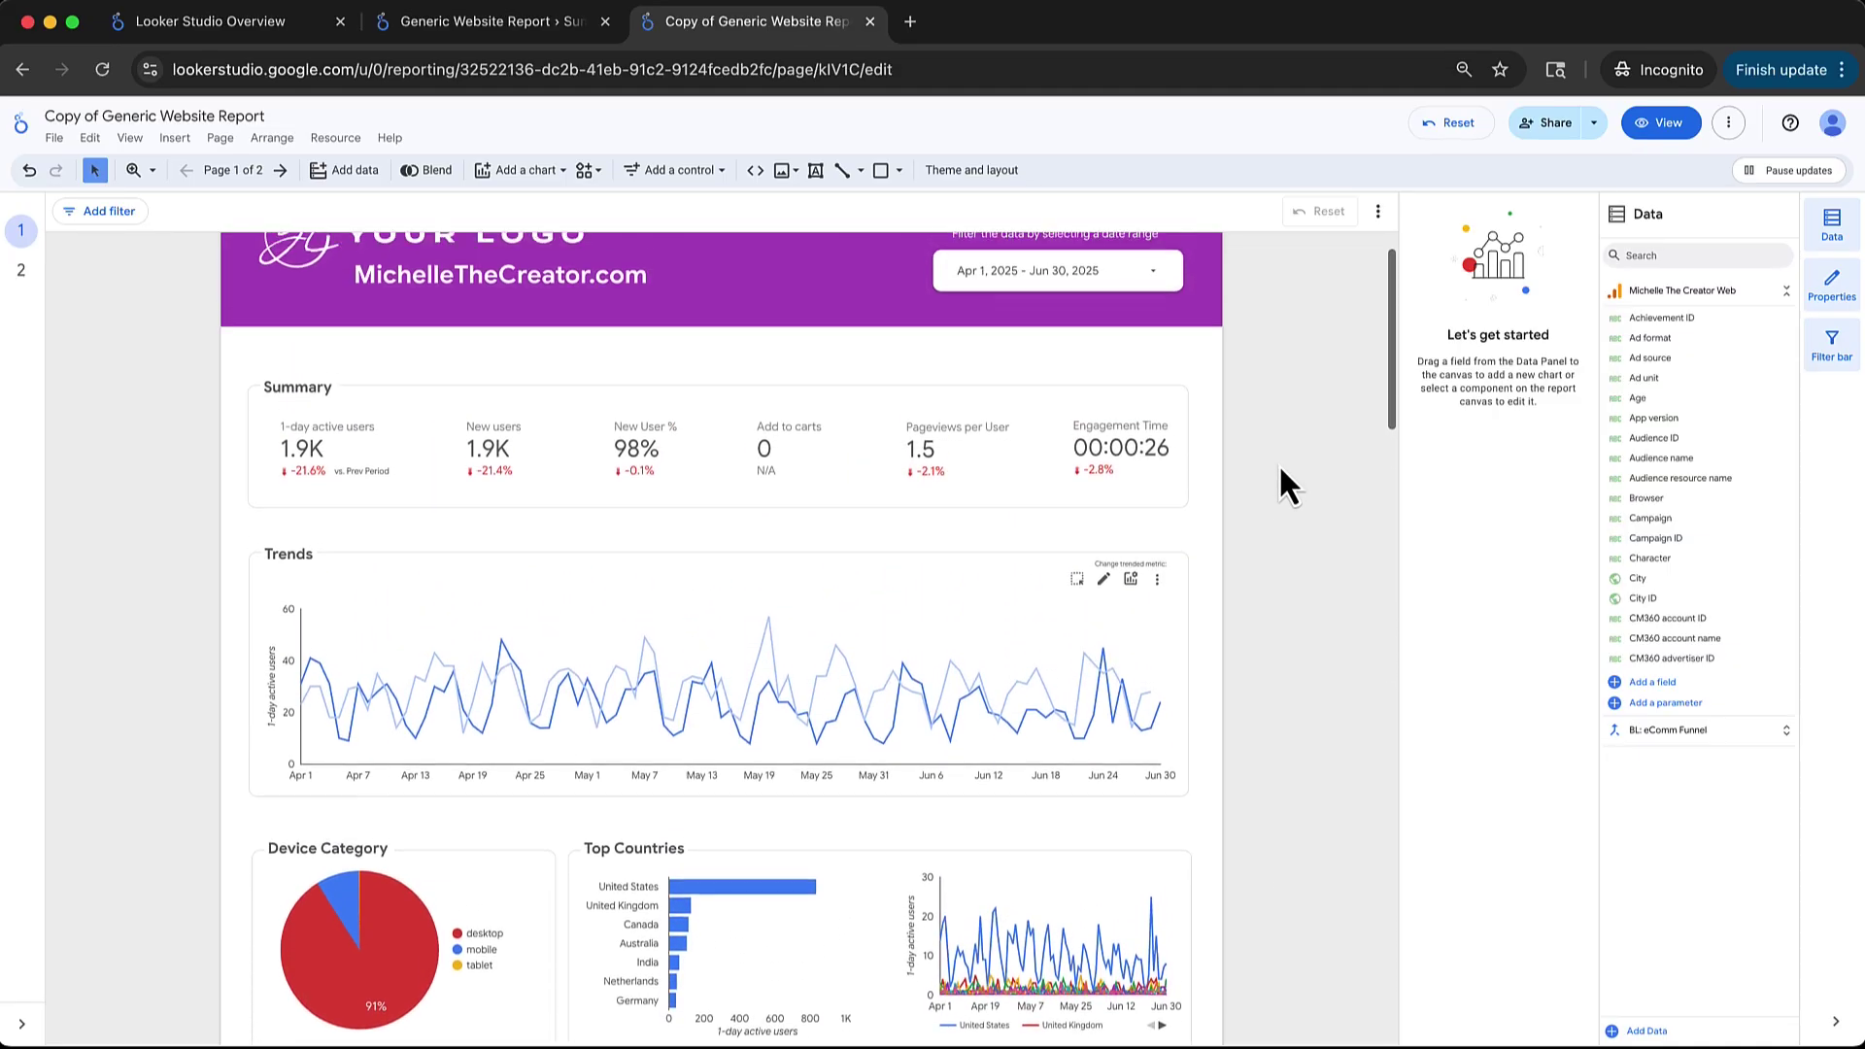